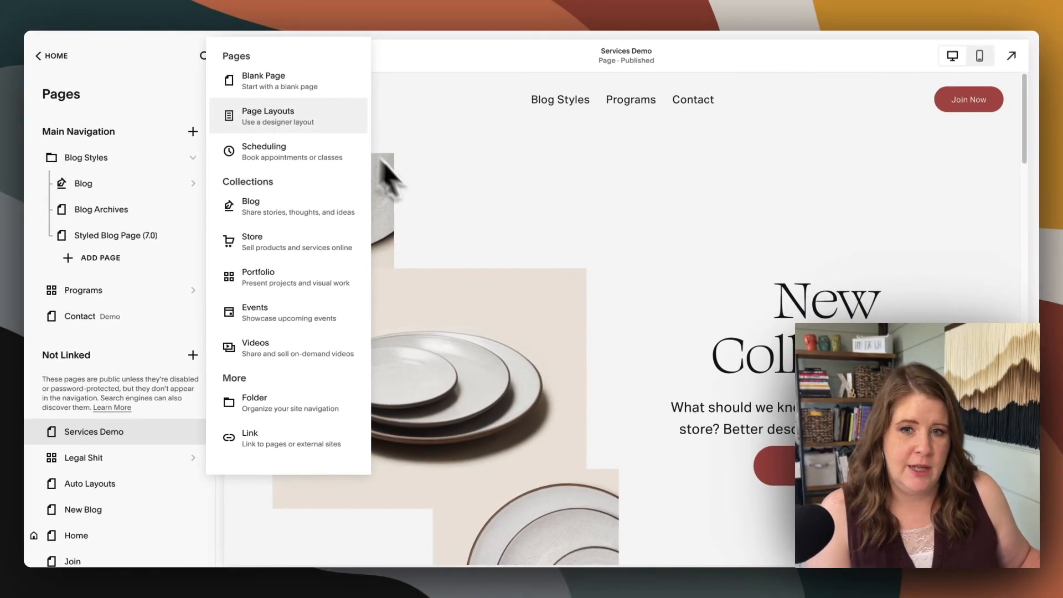
Examine the Services Demo page's sections, from the New Collection hero through the pricing tiers and mountain banner to the pottery images
{"action": "left_click", "coordinate": [545, 205]}
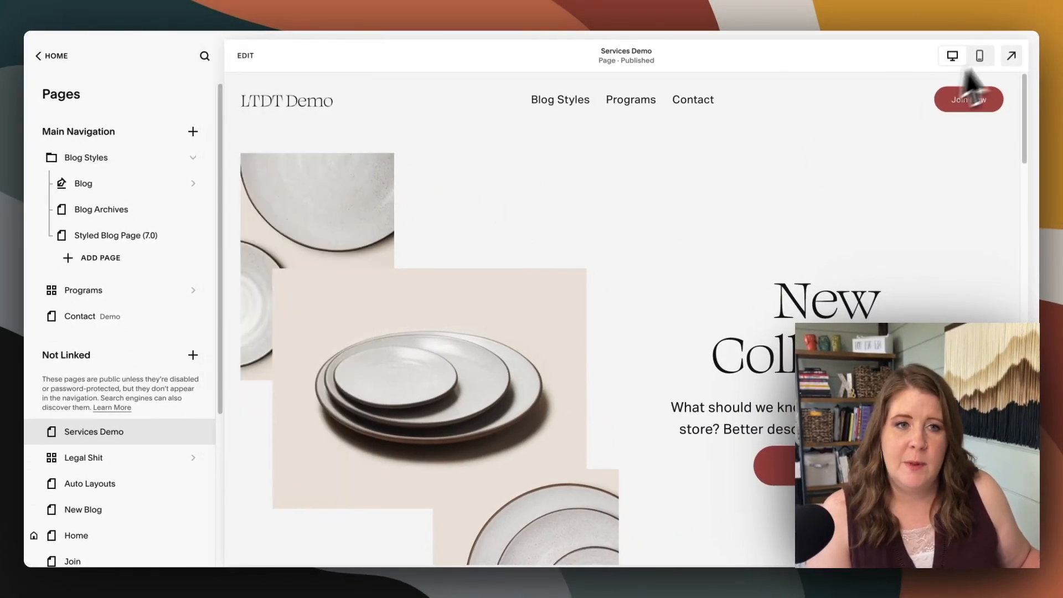
{"action": "scroll", "coordinate": [868, 253], "scroll_direction": "down", "scroll_amount": 5}
{"action": "scroll", "coordinate": [683, 251], "scroll_direction": "down", "scroll_amount": 6}
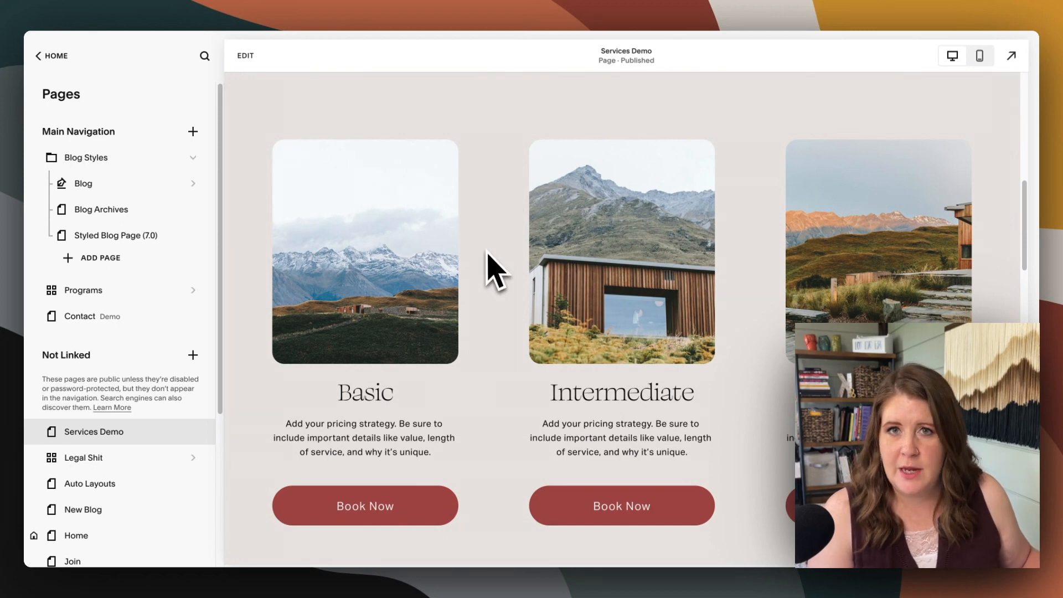
{"action": "scroll", "coordinate": [487, 252], "scroll_direction": "down", "scroll_amount": 3}
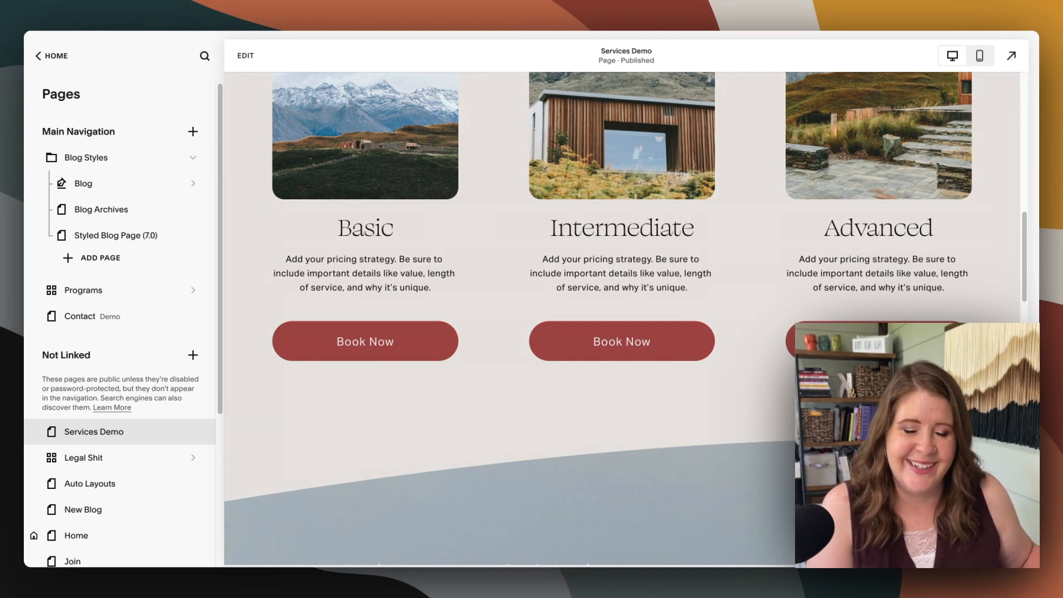
{"action": "scroll", "coordinate": [490, 220], "scroll_direction": "up", "scroll_amount": 14}
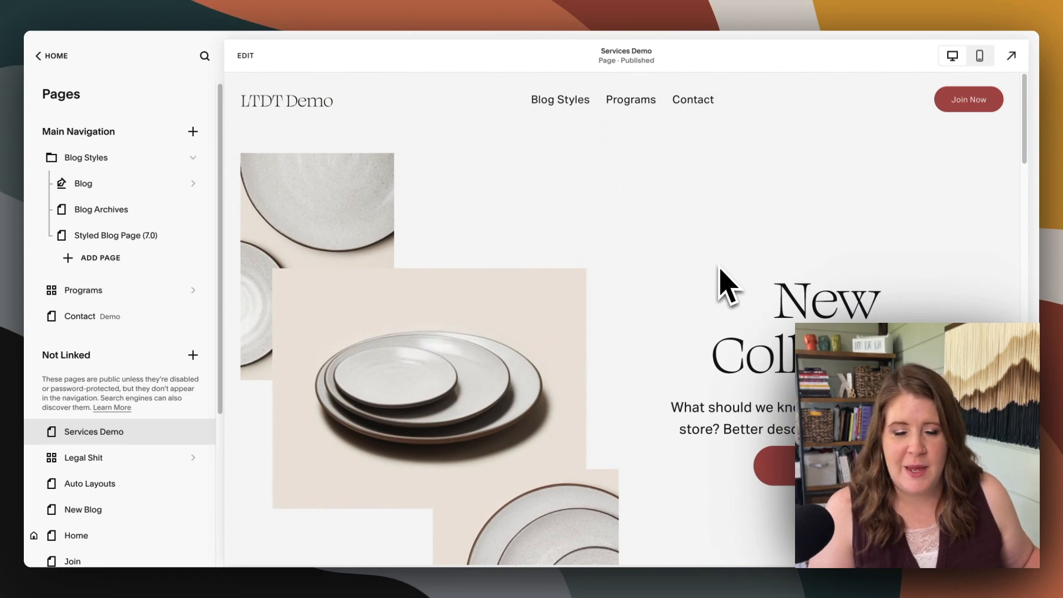
{"action": "scroll", "coordinate": [726, 277], "scroll_direction": "down", "scroll_amount": 4}
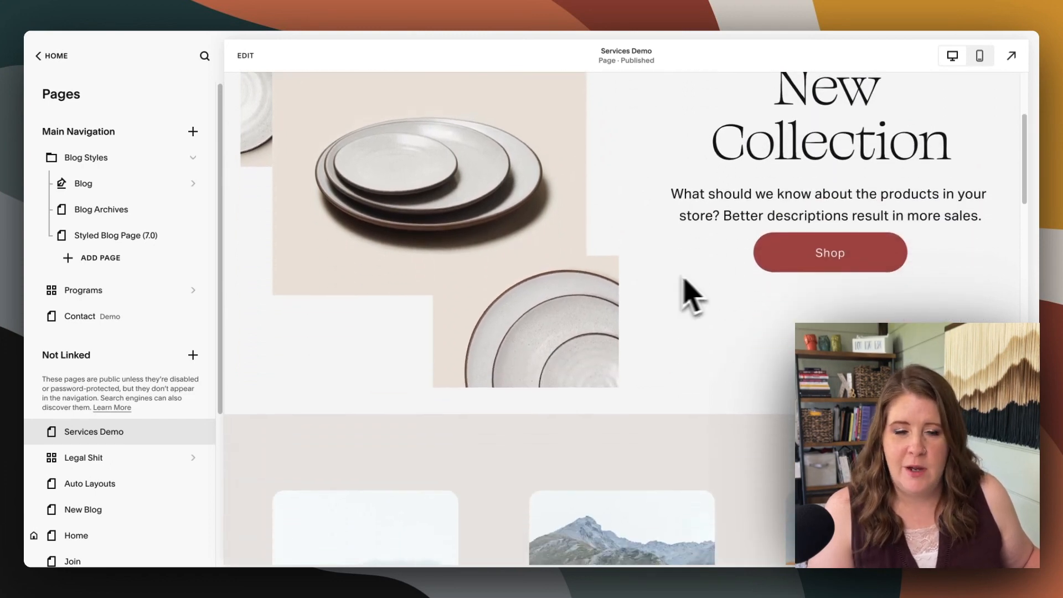
{"action": "scroll", "coordinate": [671, 316], "scroll_direction": "down", "scroll_amount": 1}
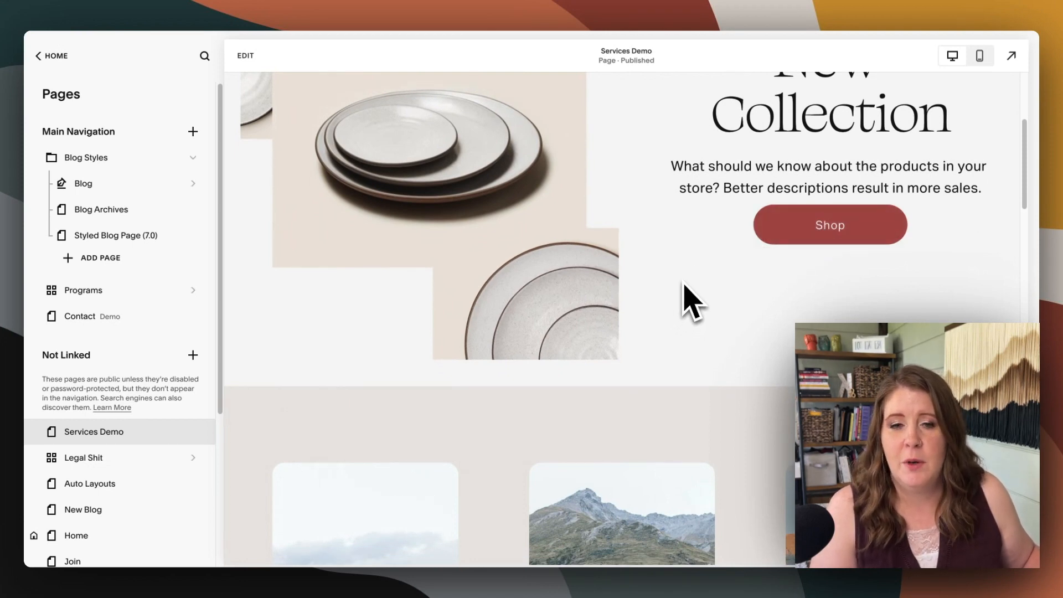
{"action": "scroll", "coordinate": [700, 271], "scroll_direction": "down", "scroll_amount": 8}
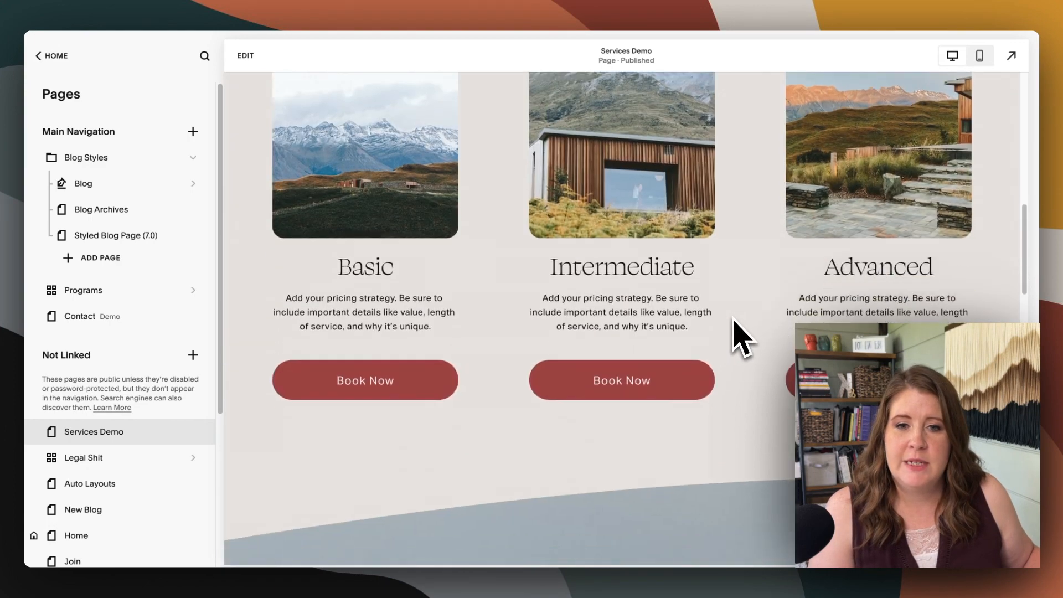
{"action": "scroll", "coordinate": [498, 321], "scroll_direction": "down", "scroll_amount": 5}
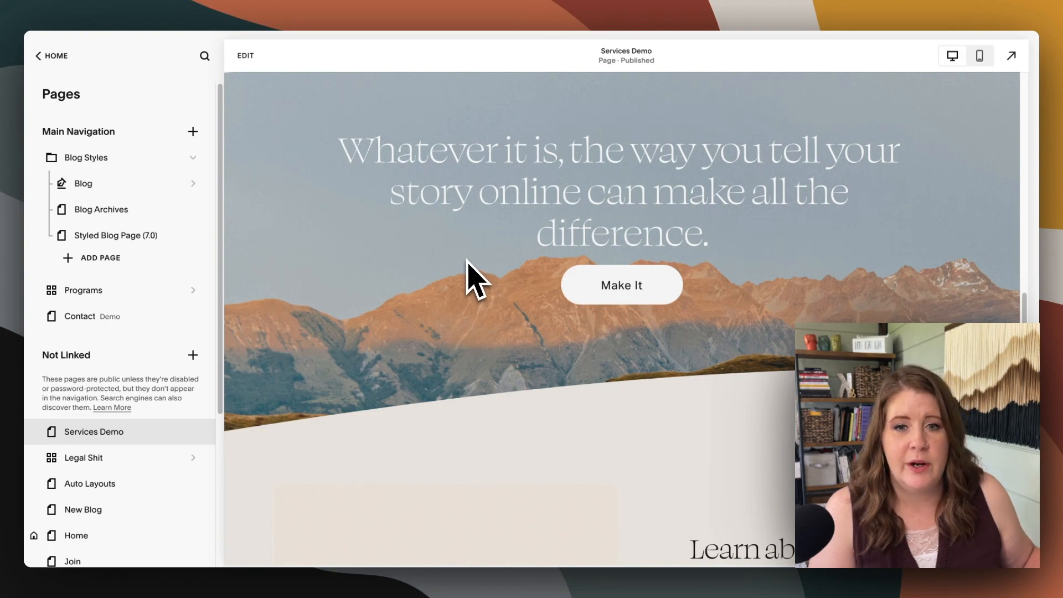
{"action": "scroll", "coordinate": [468, 265], "scroll_direction": "down", "scroll_amount": 8}
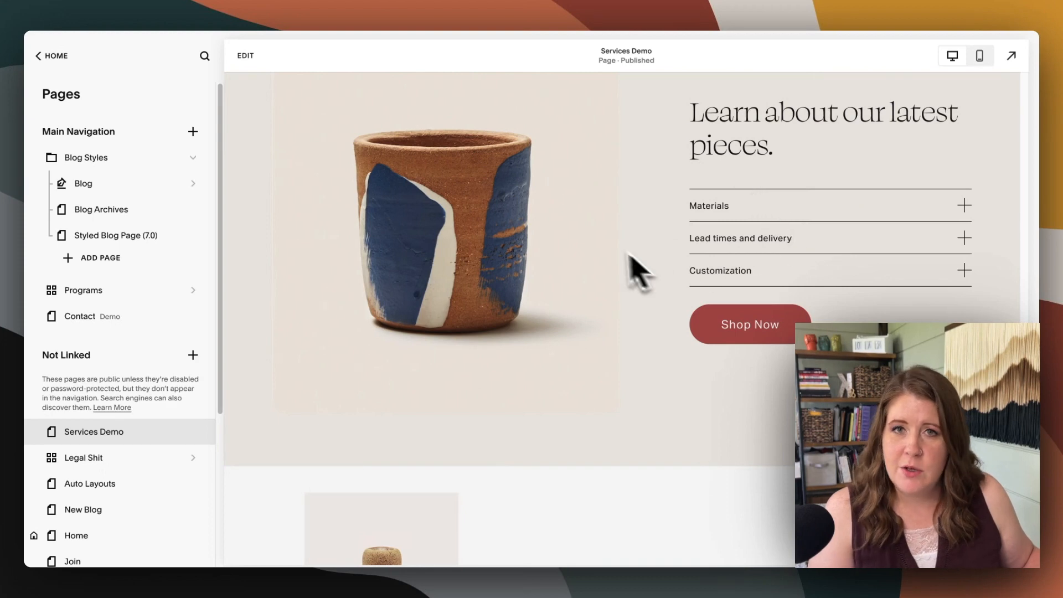
{"action": "scroll", "coordinate": [614, 260], "scroll_direction": "down", "scroll_amount": 2}
{"action": "scroll", "coordinate": [605, 247], "scroll_direction": "down", "scroll_amount": 6}
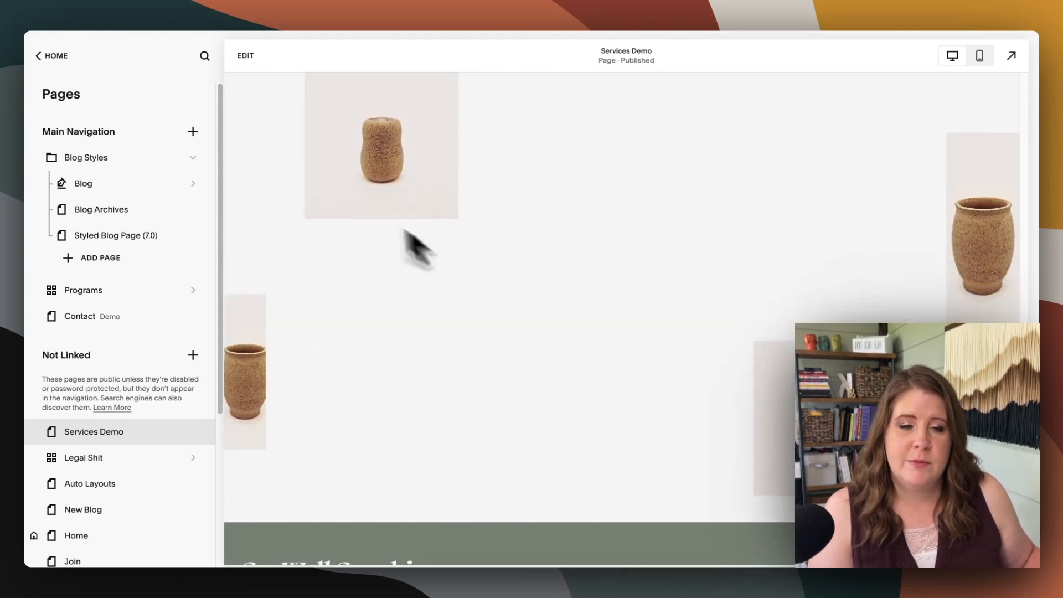
{"action": "scroll", "coordinate": [523, 271], "scroll_direction": "up", "scroll_amount": 1}
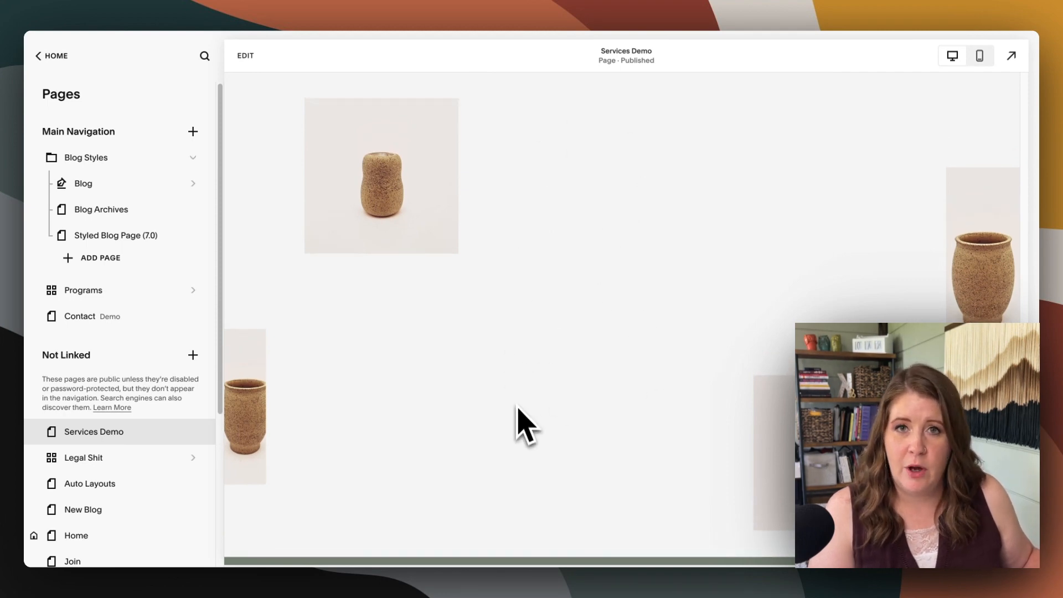
{"action": "scroll", "coordinate": [677, 357], "scroll_direction": "down", "scroll_amount": 3}
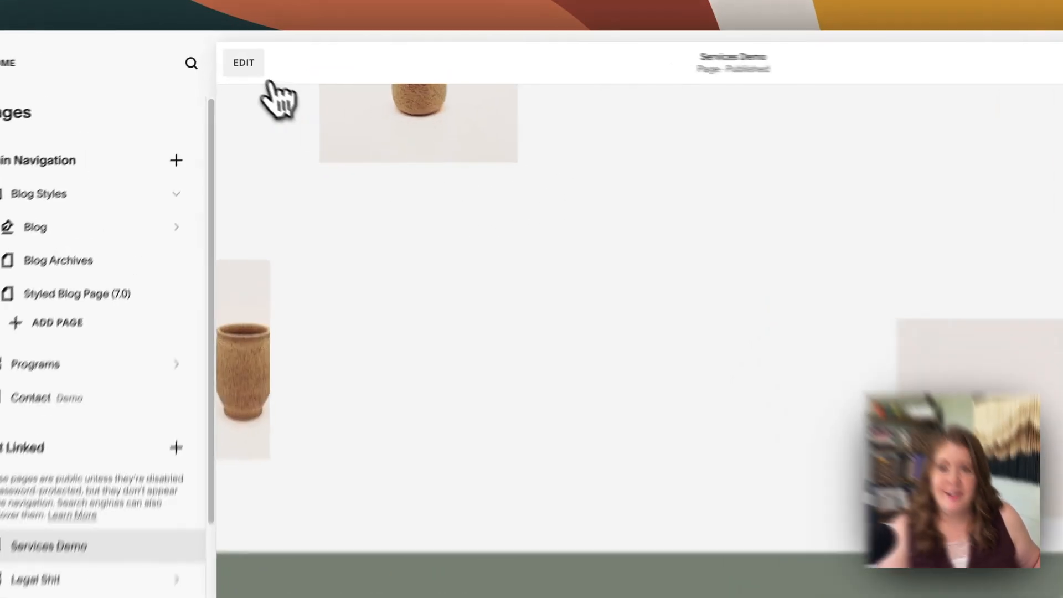
Open the Services Demo page for editing, examine the blocks available for its pottery image section, and exit the editor
{"action": "left_click", "coordinate": [245, 55]}
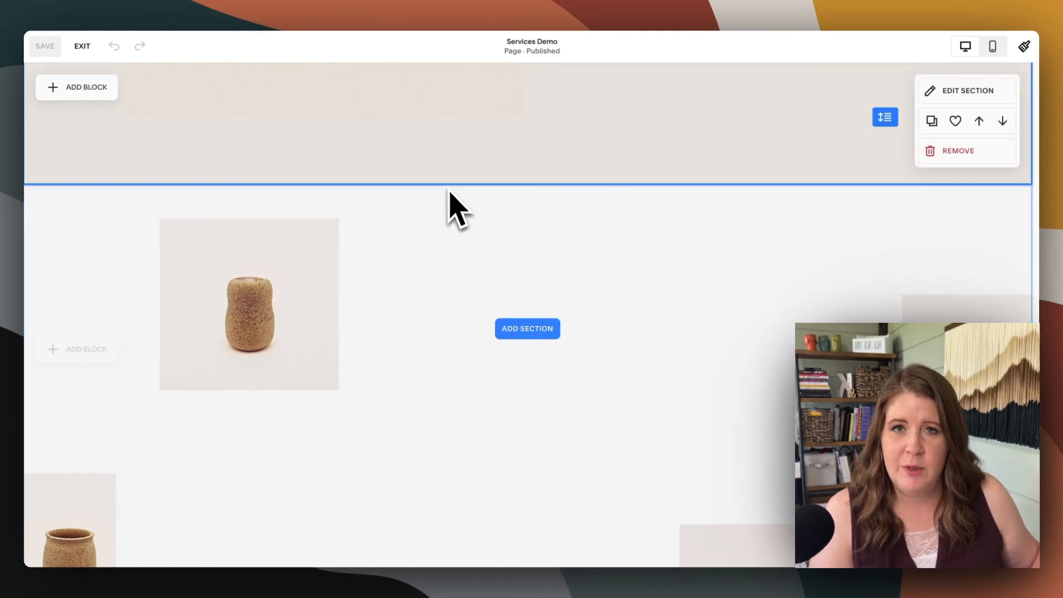
{"action": "scroll", "coordinate": [588, 291], "scroll_direction": "down", "scroll_amount": 3}
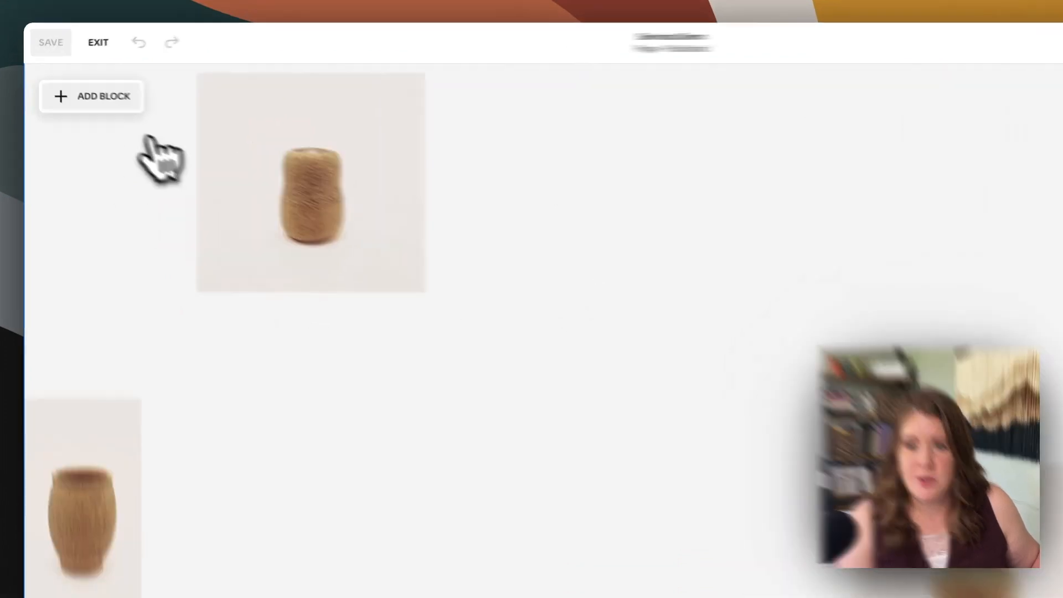
{"action": "left_click", "coordinate": [78, 88]}
{"action": "scroll", "coordinate": [188, 310], "scroll_direction": "down", "scroll_amount": 3}
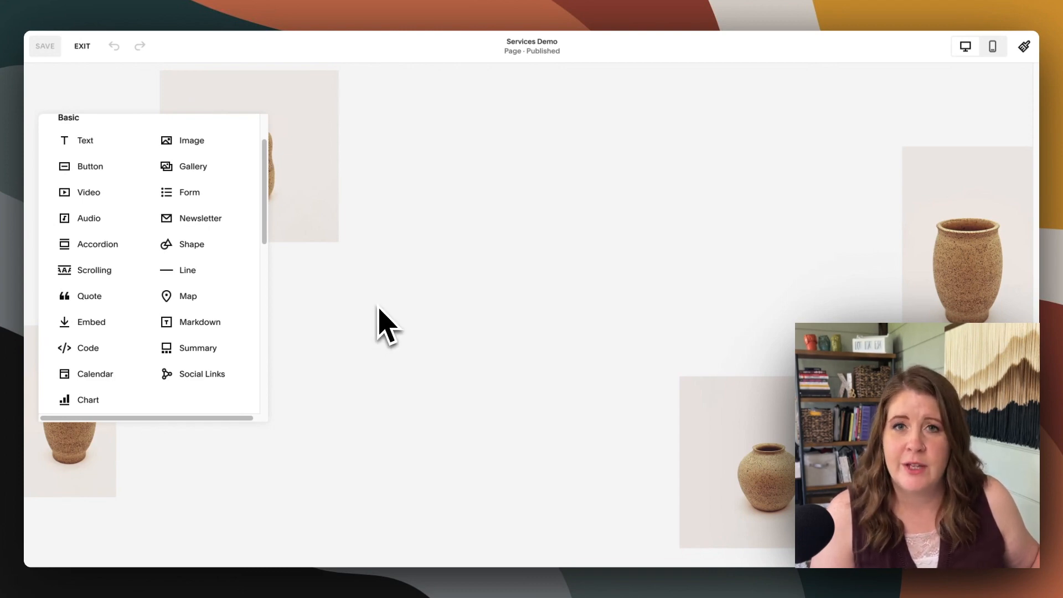
{"action": "left_click", "coordinate": [365, 147]}
{"action": "left_click", "coordinate": [82, 46]}
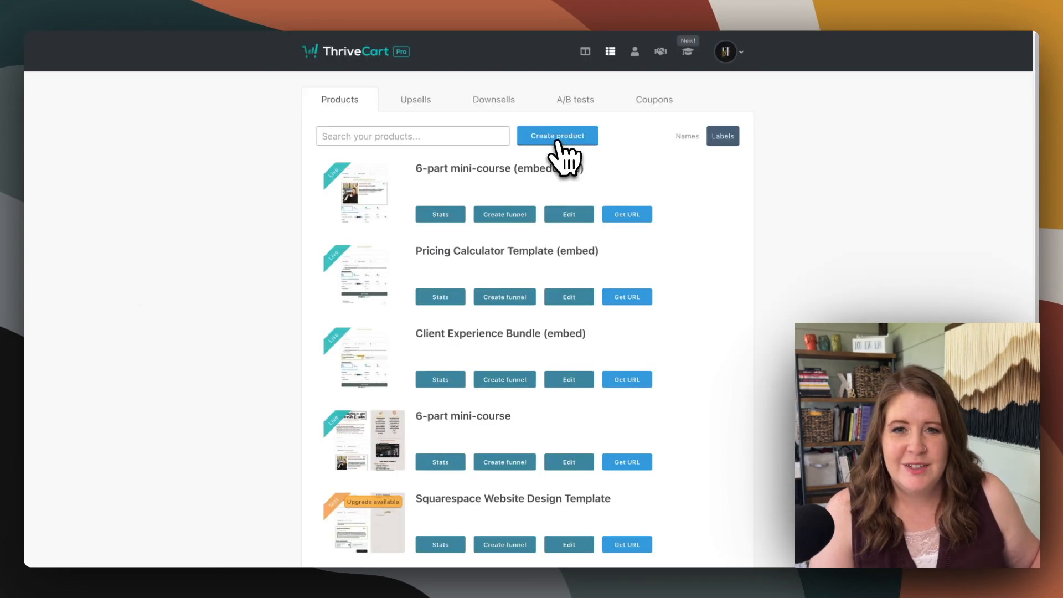
Switch to ThriveCart and create a new digital product named "Demo Product"
{"action": "left_click", "coordinate": [553, 137]}
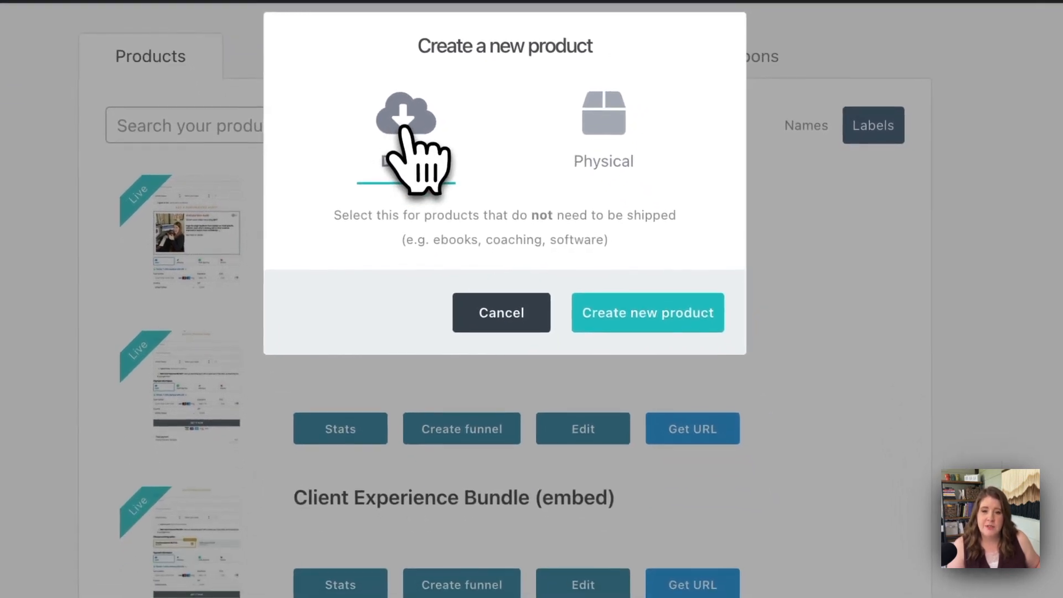
{"action": "left_click", "coordinate": [630, 315]}
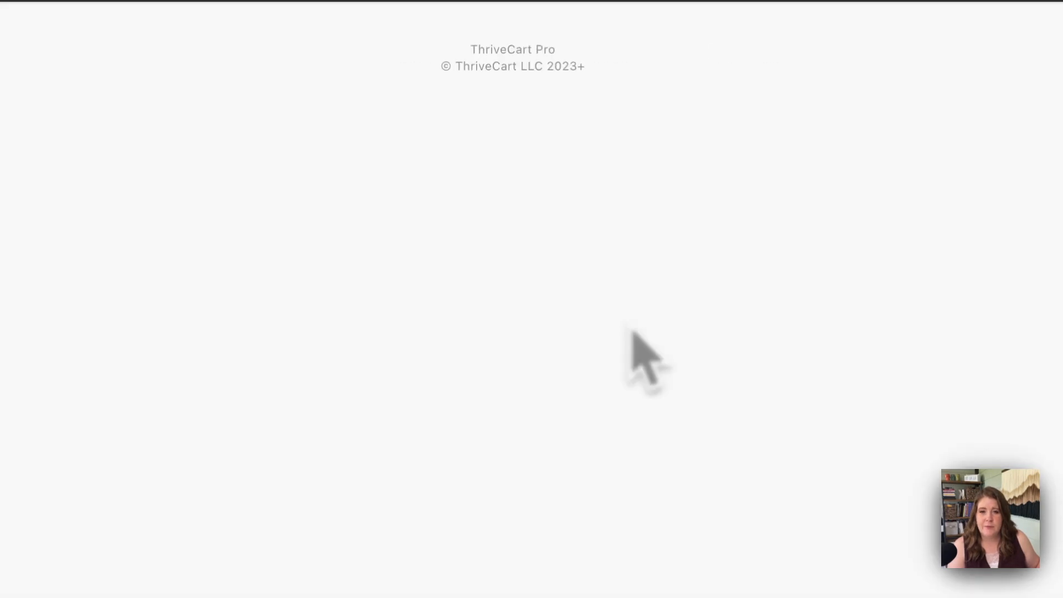
{"action": "triple_click", "coordinate": [218, 237]}
{"action": "key", "text": "BackSpace"}
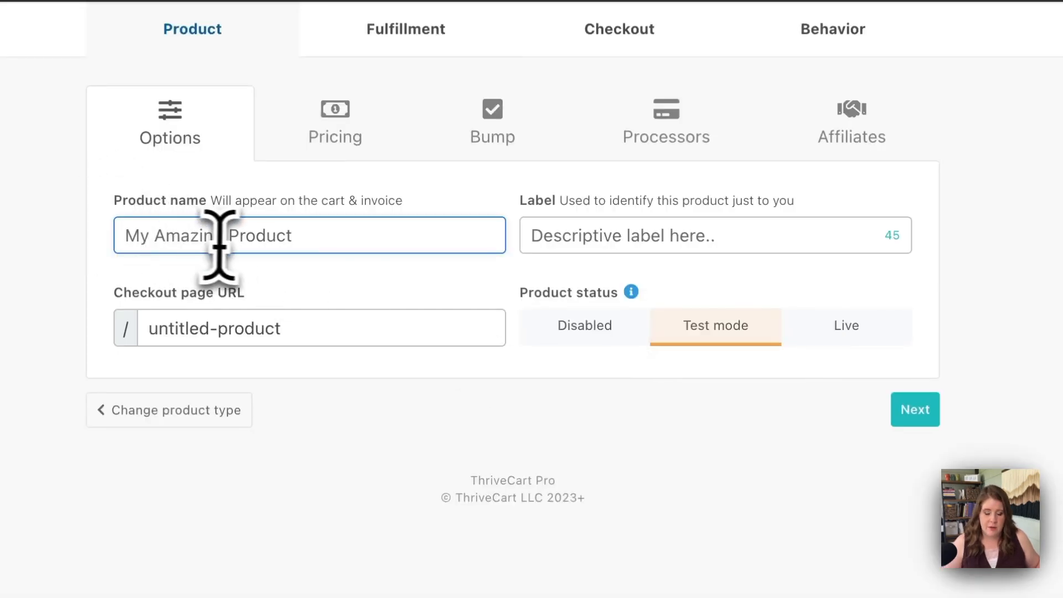
{"action": "type", "text": "Demo Product"}
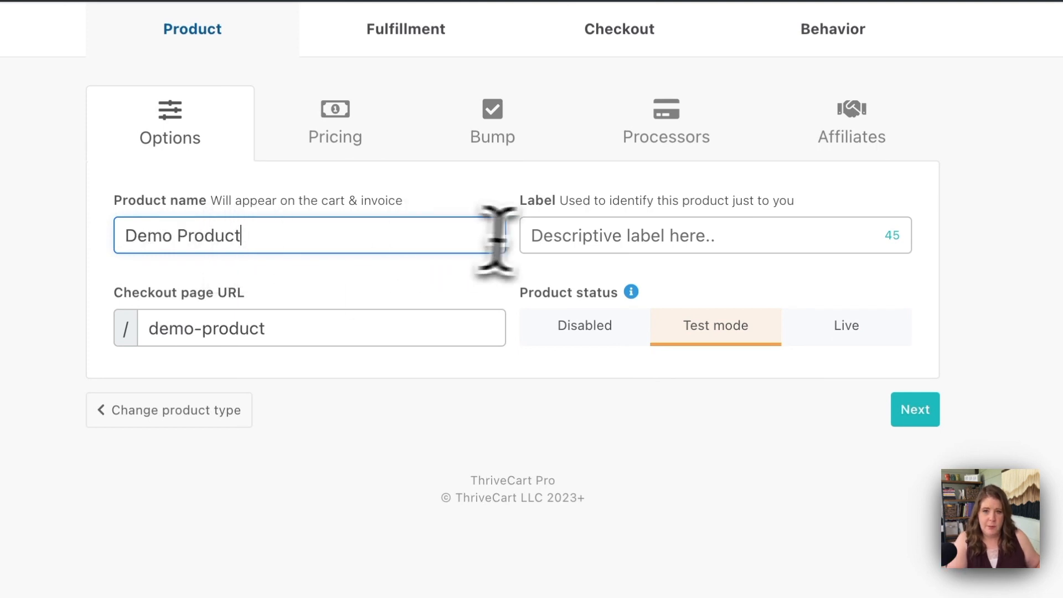
Label the product "Demo Product (embed)" and proceed to its pricing options
{"action": "left_click", "coordinate": [550, 237]}
{"action": "type", "text": "Demo Product"}
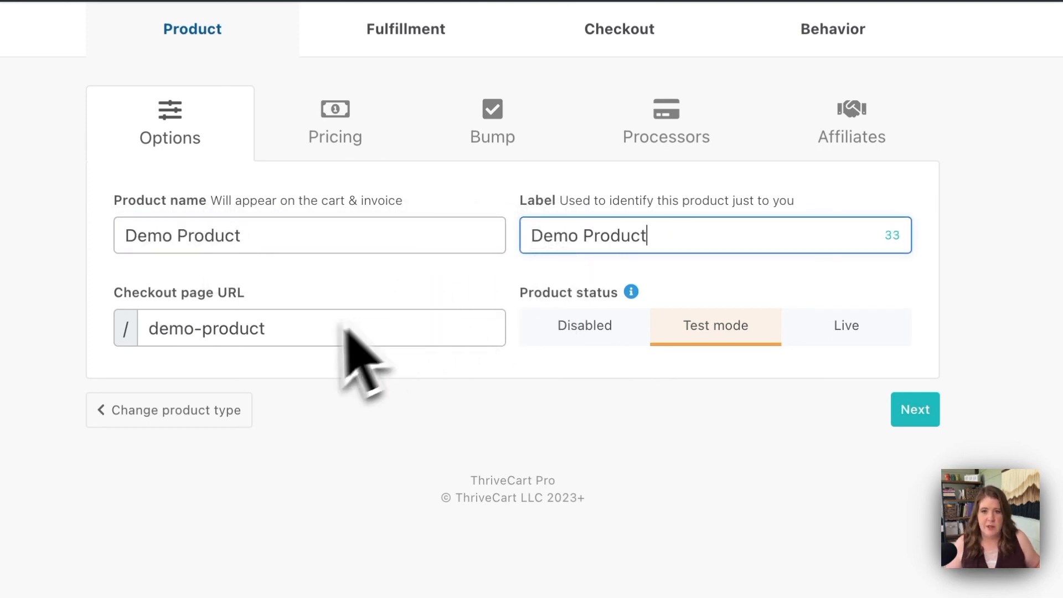
{"action": "left_click_drag", "start_coordinate": [123, 236], "coordinate": [239, 238]}
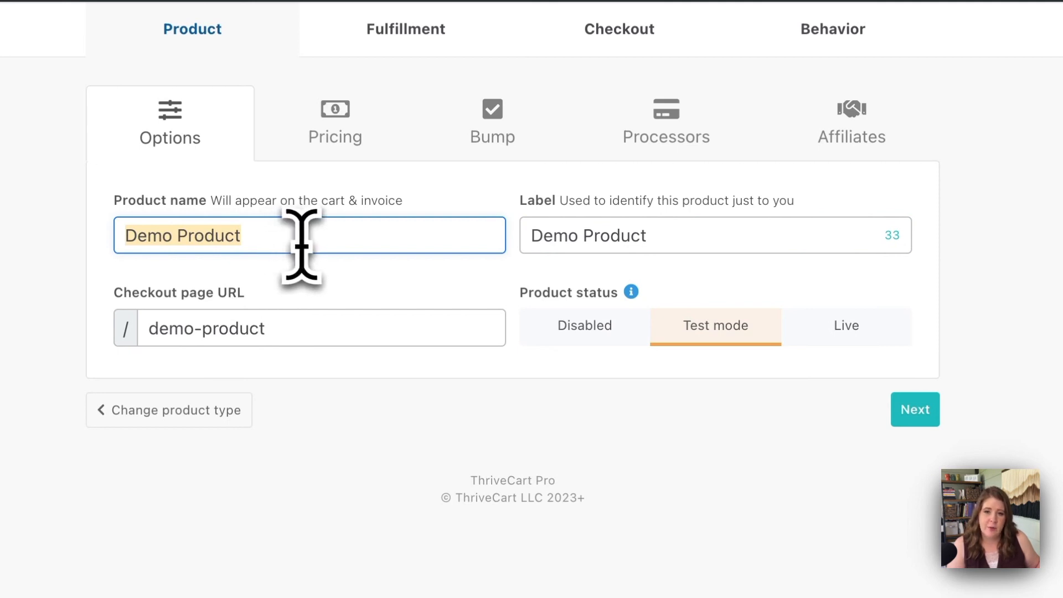
{"action": "left_click_drag", "start_coordinate": [273, 320], "coordinate": [129, 333]}
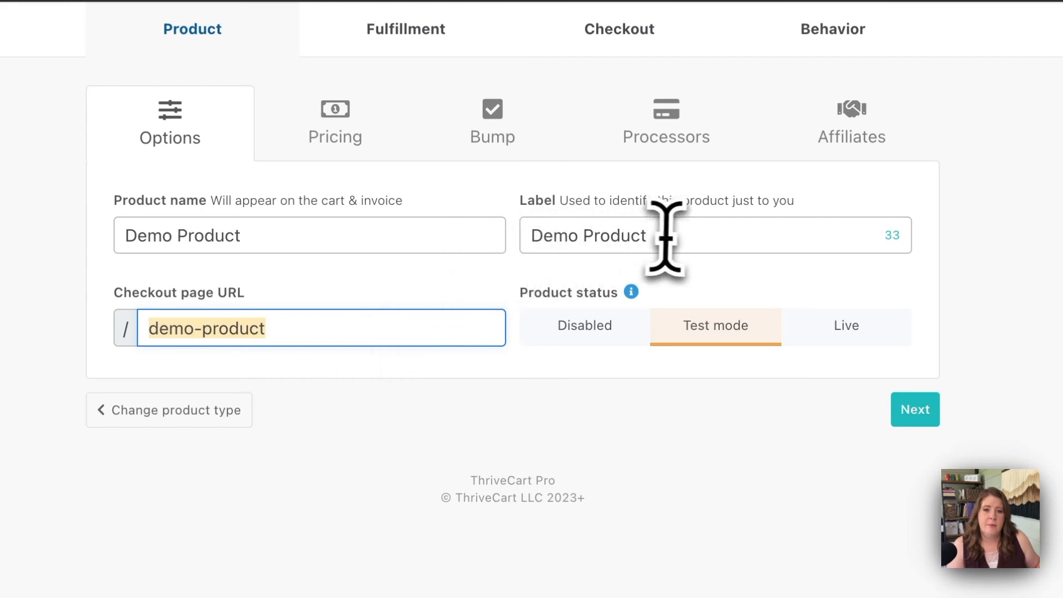
{"action": "left_click_drag", "start_coordinate": [663, 232], "coordinate": [551, 244]}
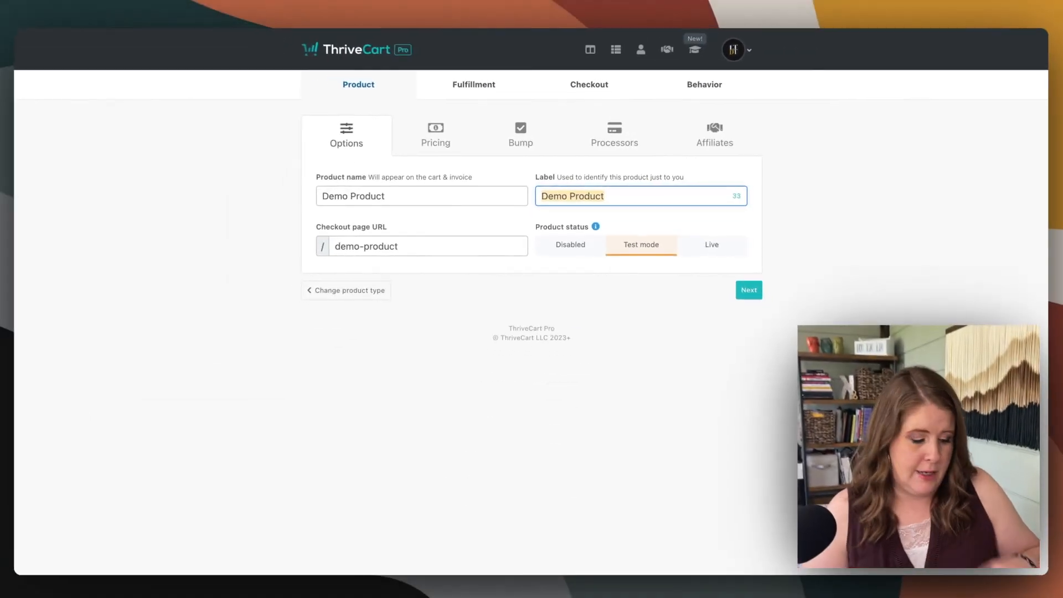
{"action": "key", "text": "Right"}
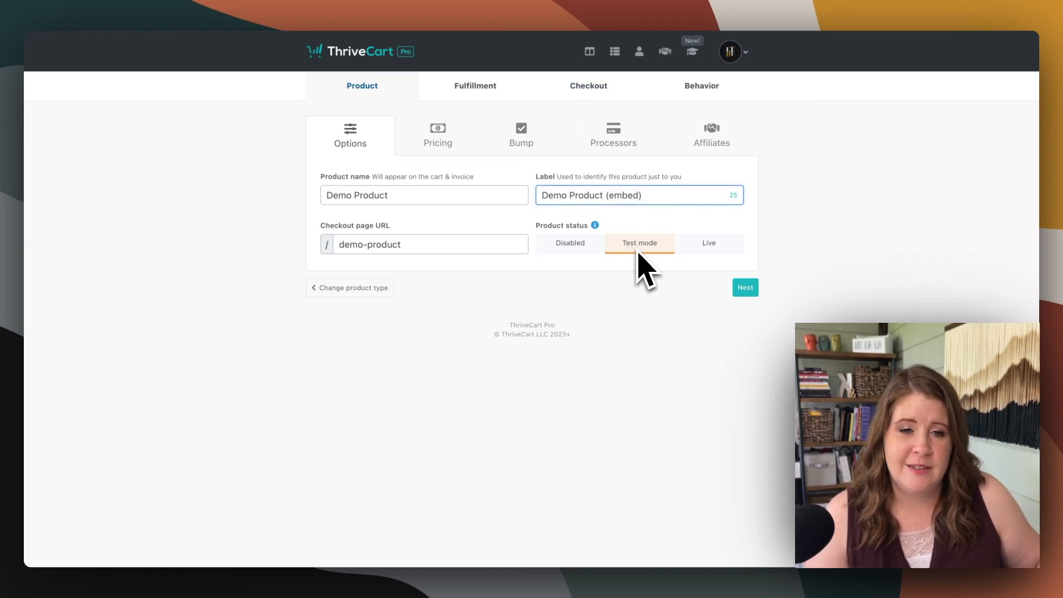
{"action": "left_click", "coordinate": [745, 287]}
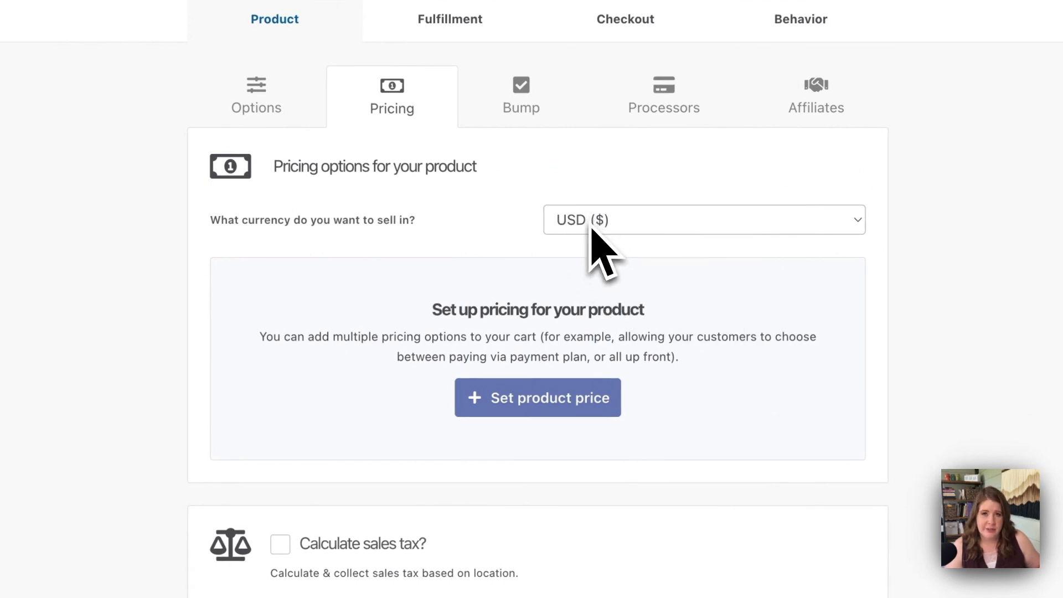
Select USD ($) as the selling currency and add a one-time fee pricing option with a price of 37
{"action": "left_click", "coordinate": [591, 226]}
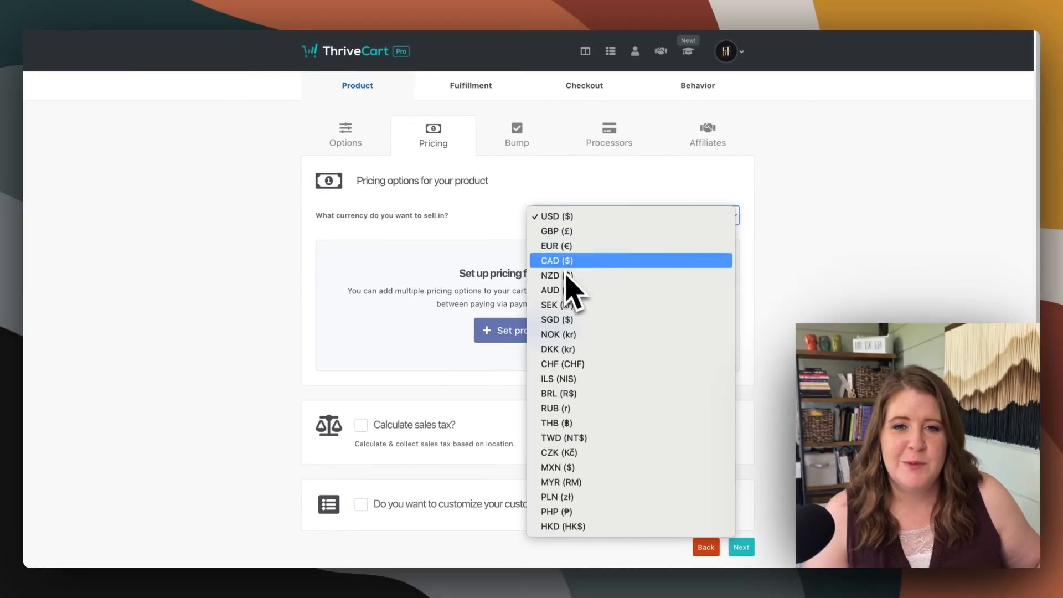
{"action": "left_click", "coordinate": [559, 217]}
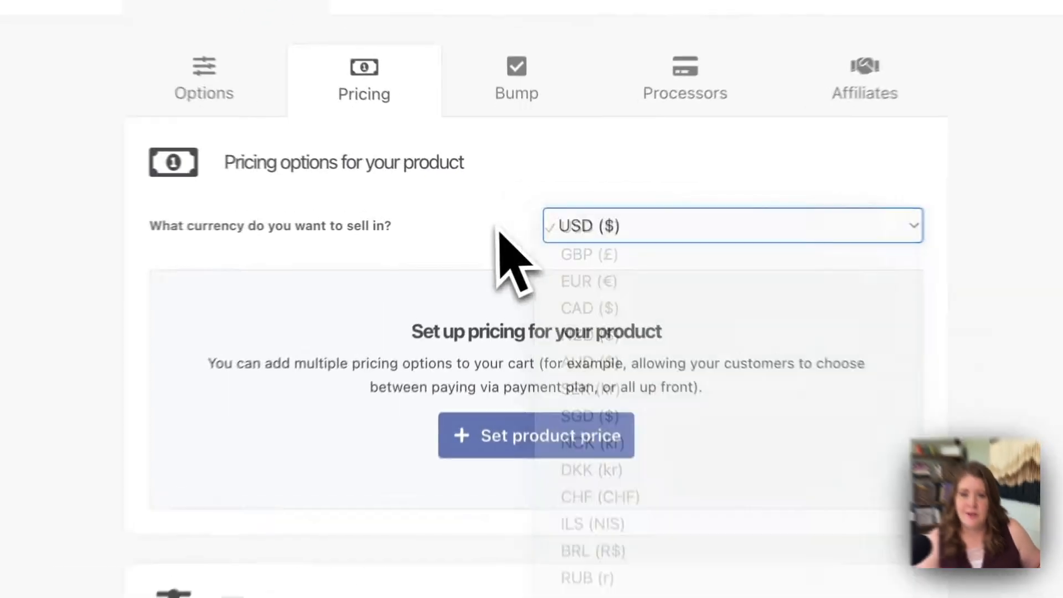
{"action": "left_click", "coordinate": [532, 436]}
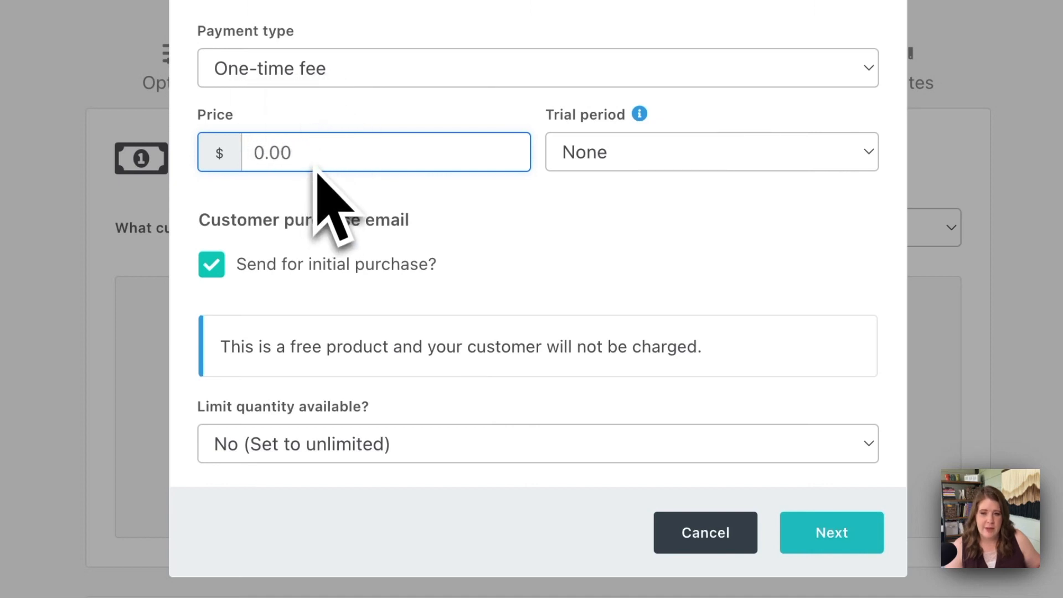
{"action": "type", "text": "37"}
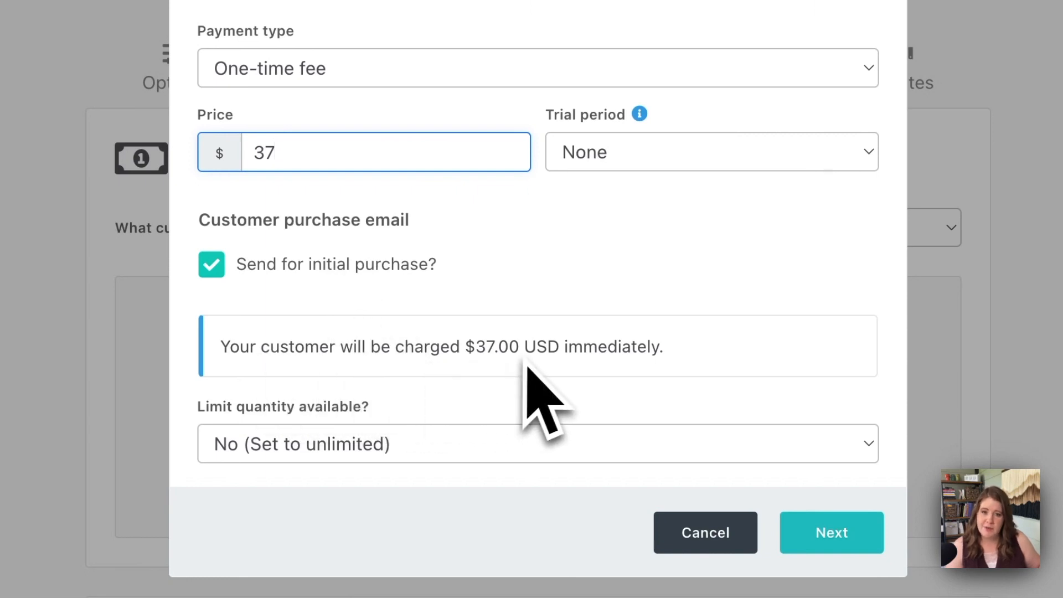
{"action": "left_click", "coordinate": [470, 421]}
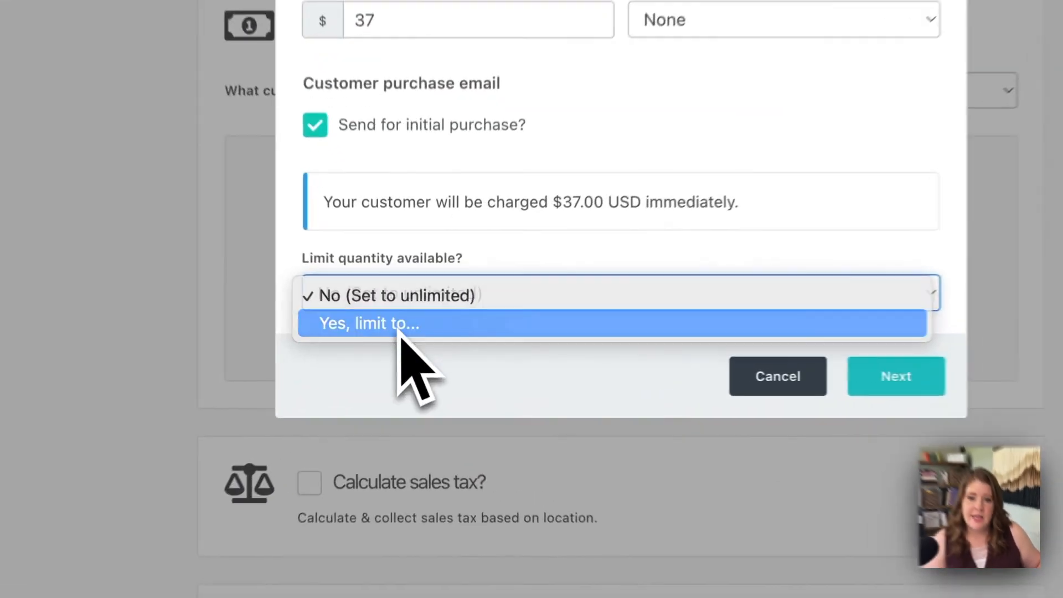
{"action": "left_click", "coordinate": [412, 339]}
{"action": "left_click", "coordinate": [666, 284]}
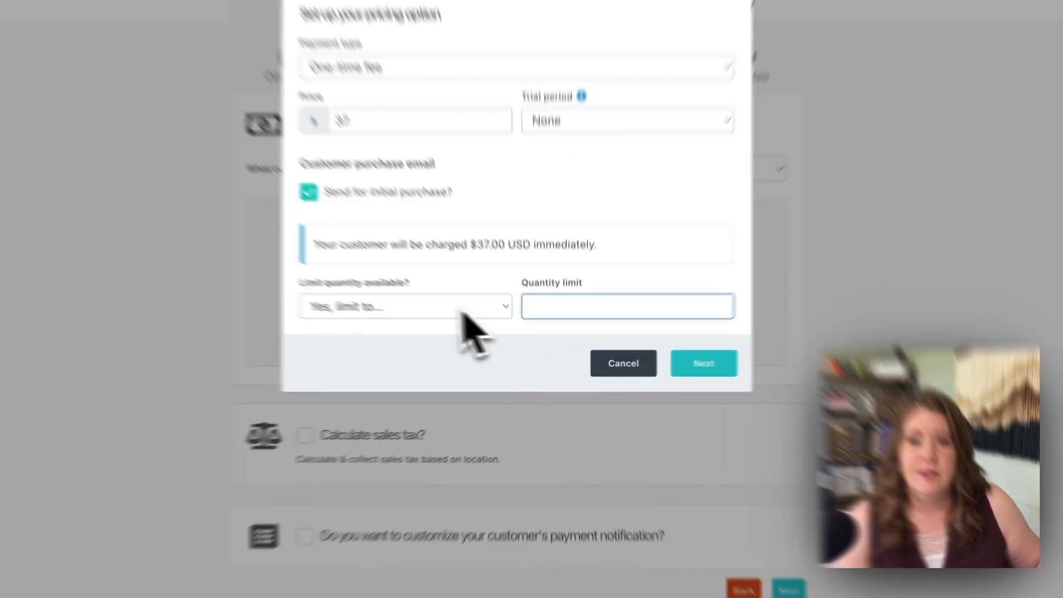
{"action": "left_click", "coordinate": [437, 326]}
{"action": "left_click", "coordinate": [284, 237]}
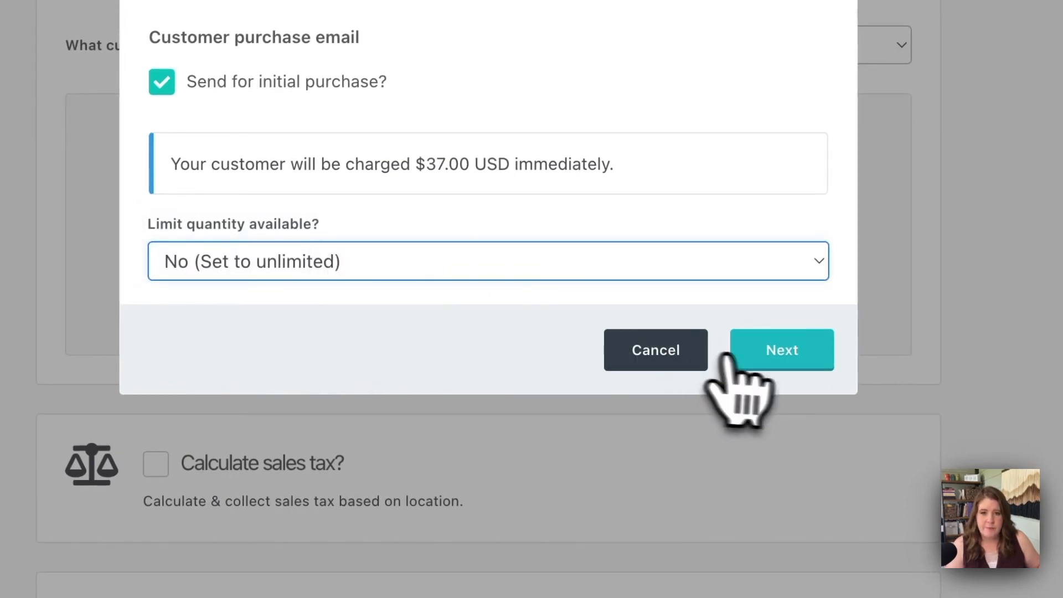
Keep the pricing option named "One-time payment ($37.00)", allow only one purchase at a time, and save it as the sole pricing option
{"action": "left_click", "coordinate": [748, 351]}
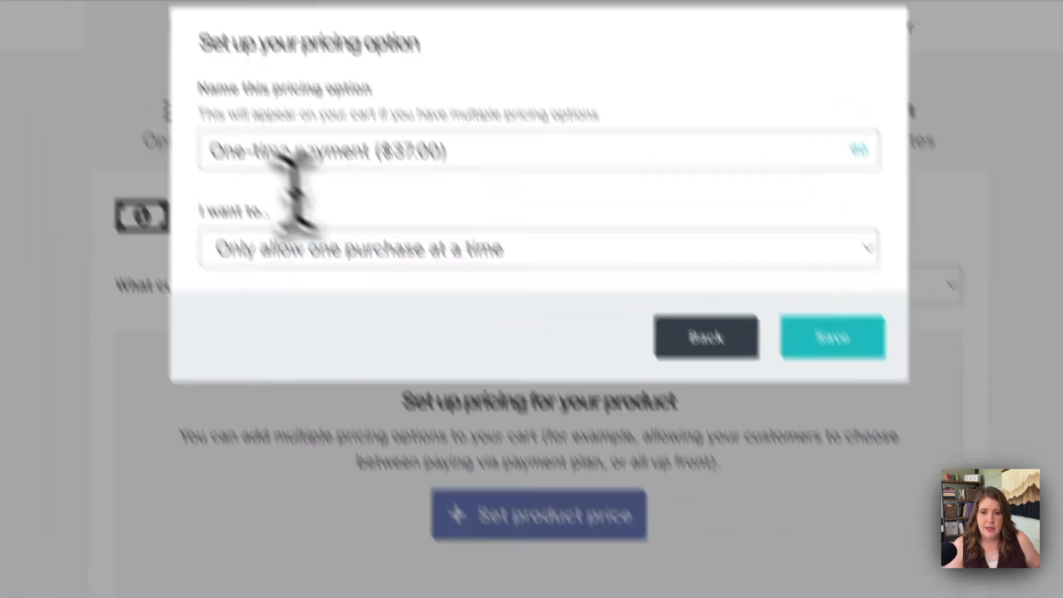
{"action": "left_click_drag", "start_coordinate": [276, 244], "coordinate": [579, 260]}
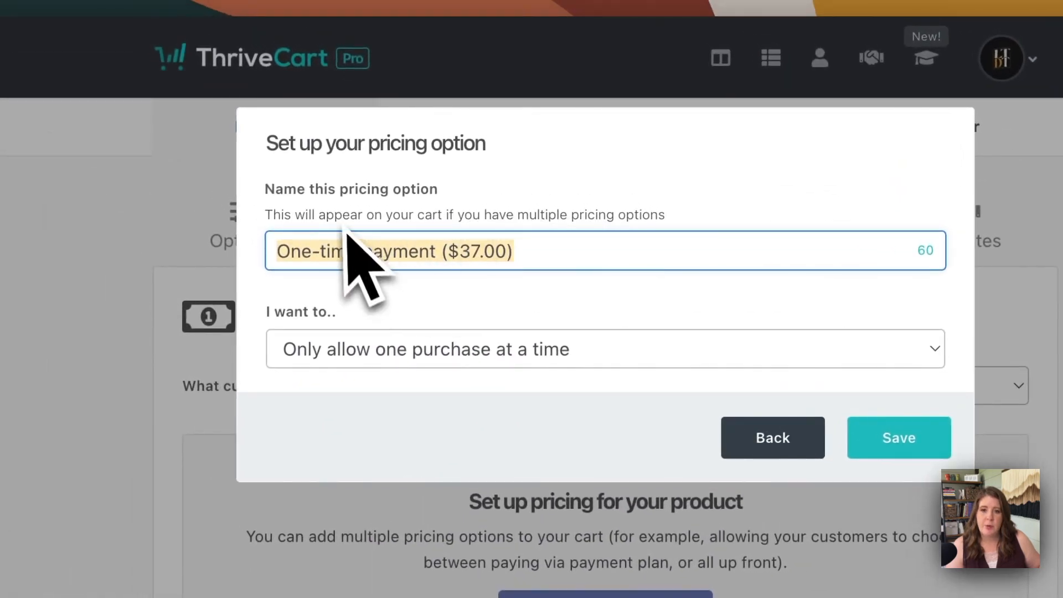
{"action": "left_click", "coordinate": [548, 255]}
{"action": "left_click", "coordinate": [331, 349]}
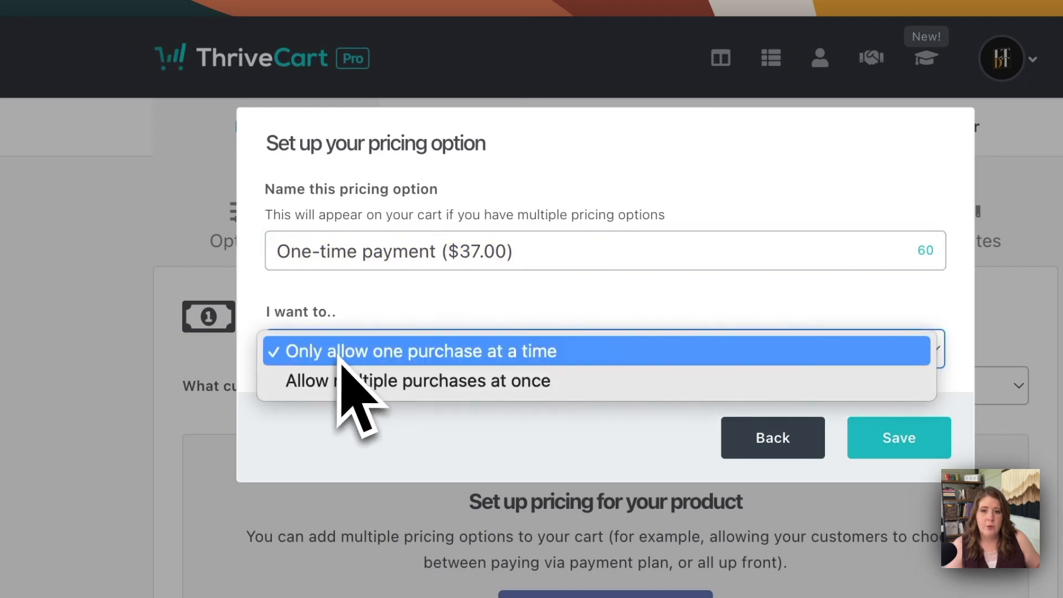
{"action": "left_click", "coordinate": [560, 354]}
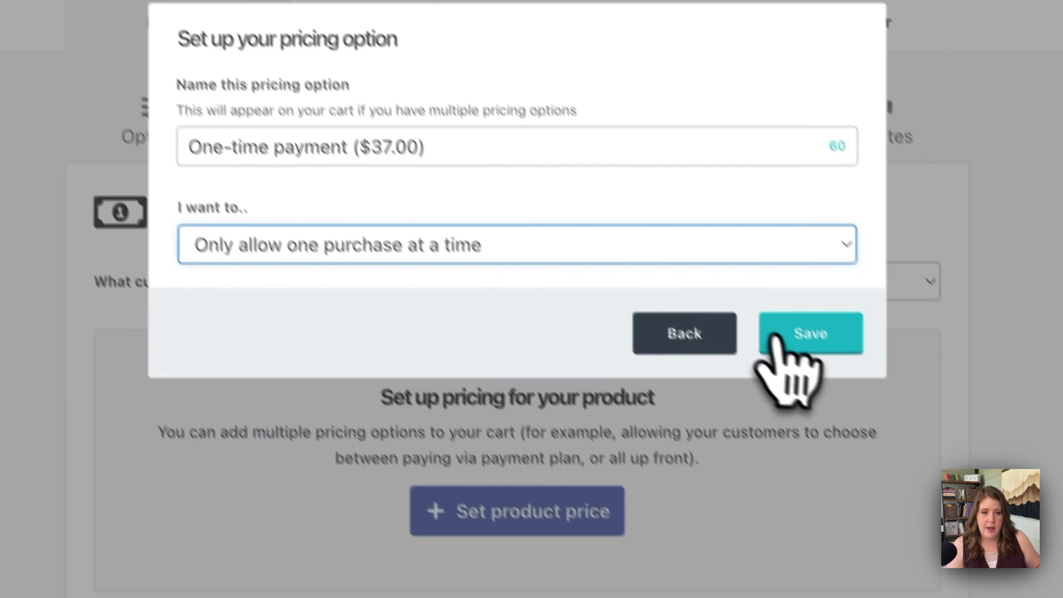
{"action": "left_click", "coordinate": [898, 437]}
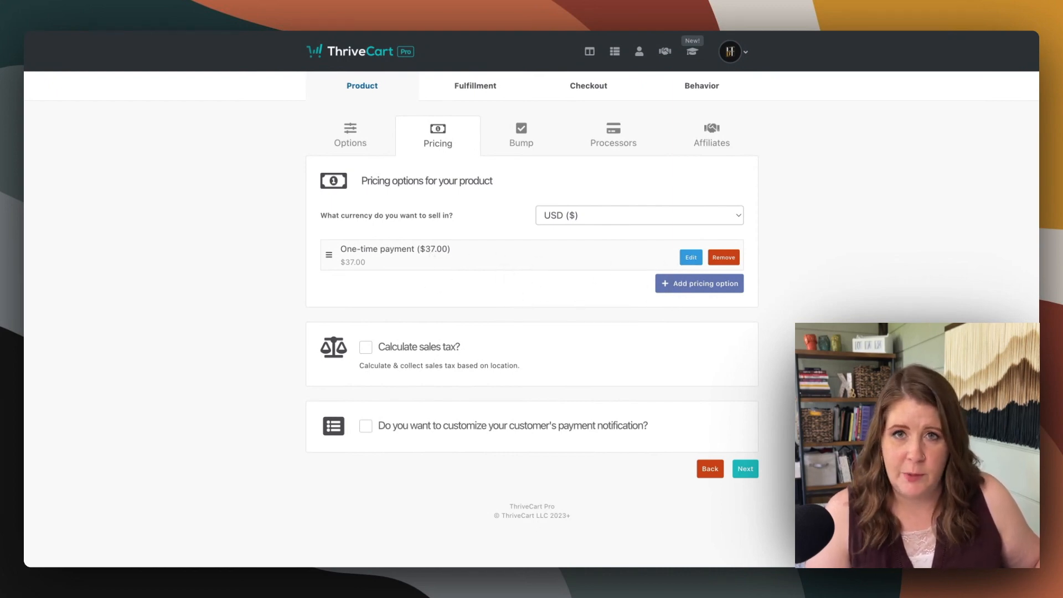
{"action": "left_click", "coordinate": [700, 293]}
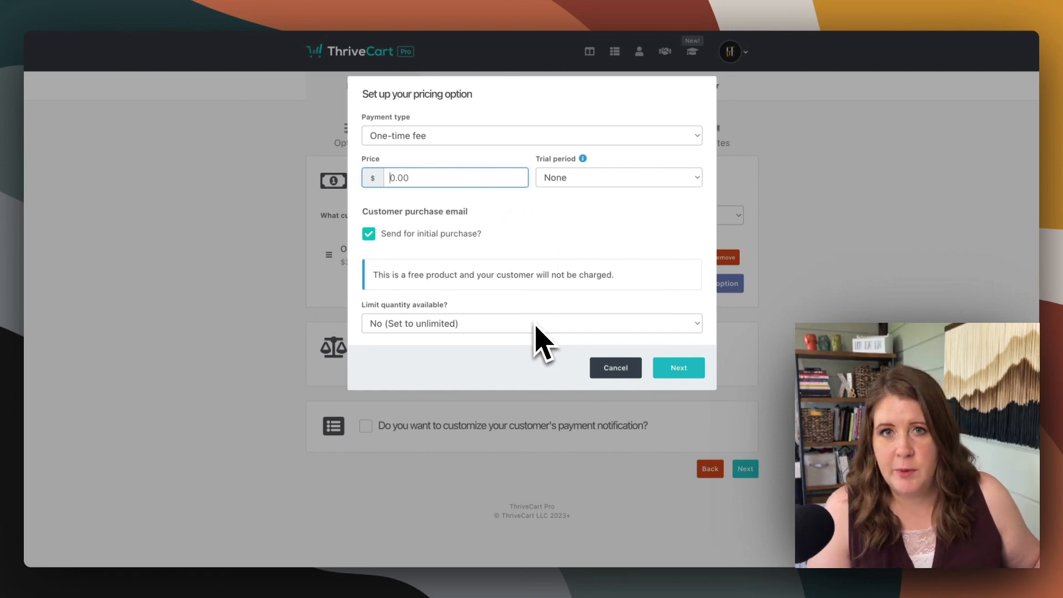
{"action": "left_click", "coordinate": [610, 376]}
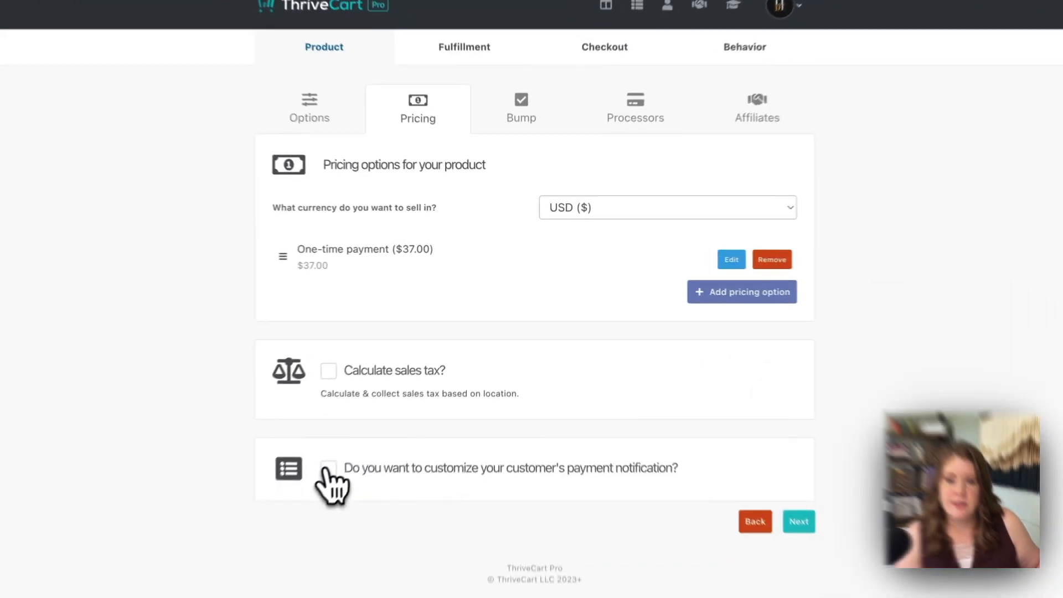
Open the customer payment notification customization, examine the detailed notification's layout and its top and bottom text options, and back out
{"action": "left_click", "coordinate": [365, 425]}
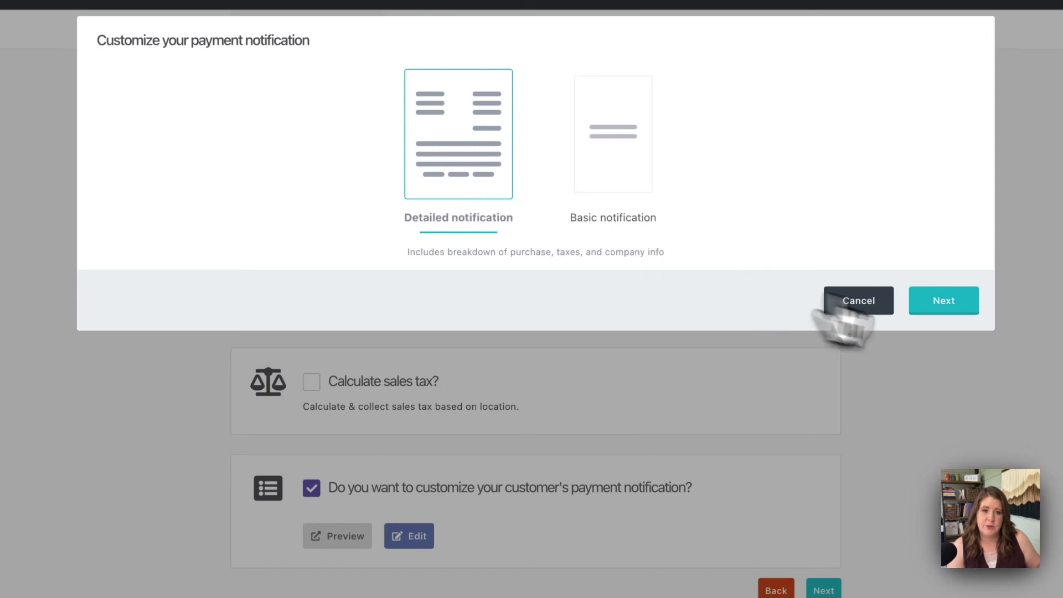
{"action": "left_click", "coordinate": [944, 308]}
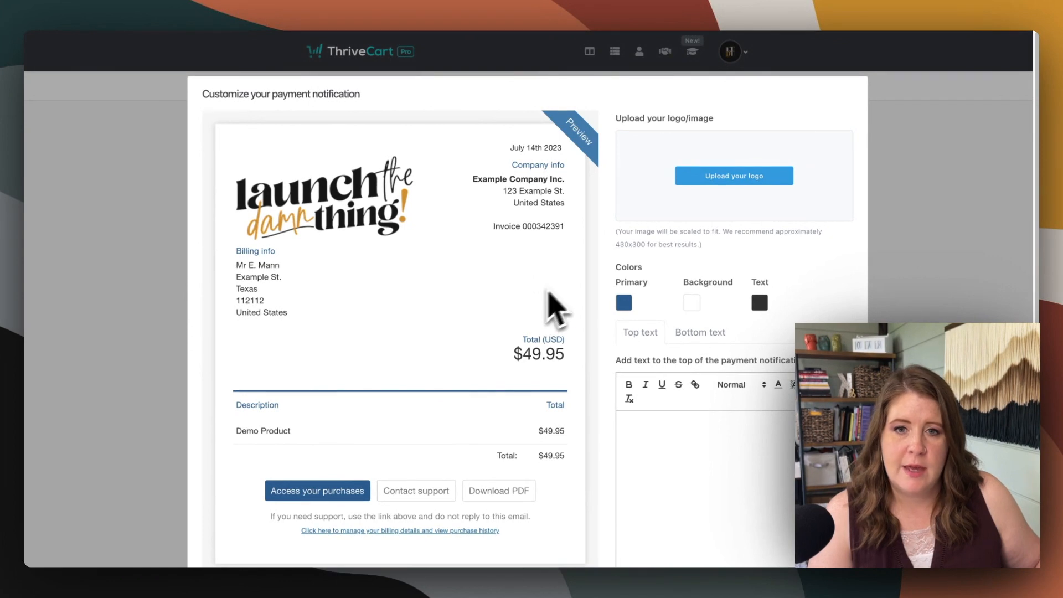
{"action": "scroll", "coordinate": [523, 291], "scroll_direction": "down", "scroll_amount": 2}
{"action": "left_click", "coordinate": [671, 373]}
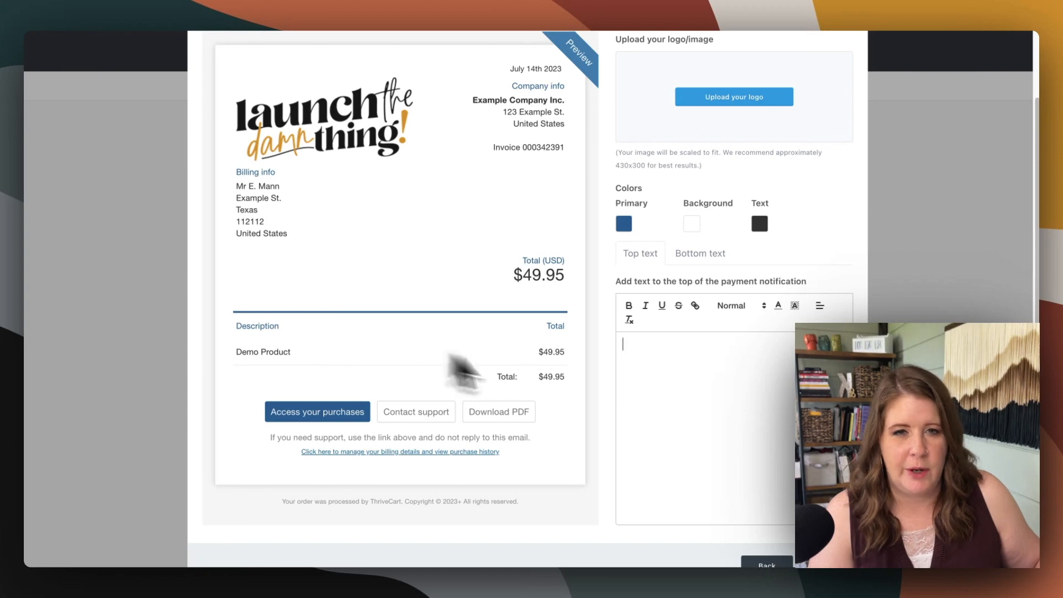
{"action": "scroll", "coordinate": [664, 403], "scroll_direction": "down", "scroll_amount": 1}
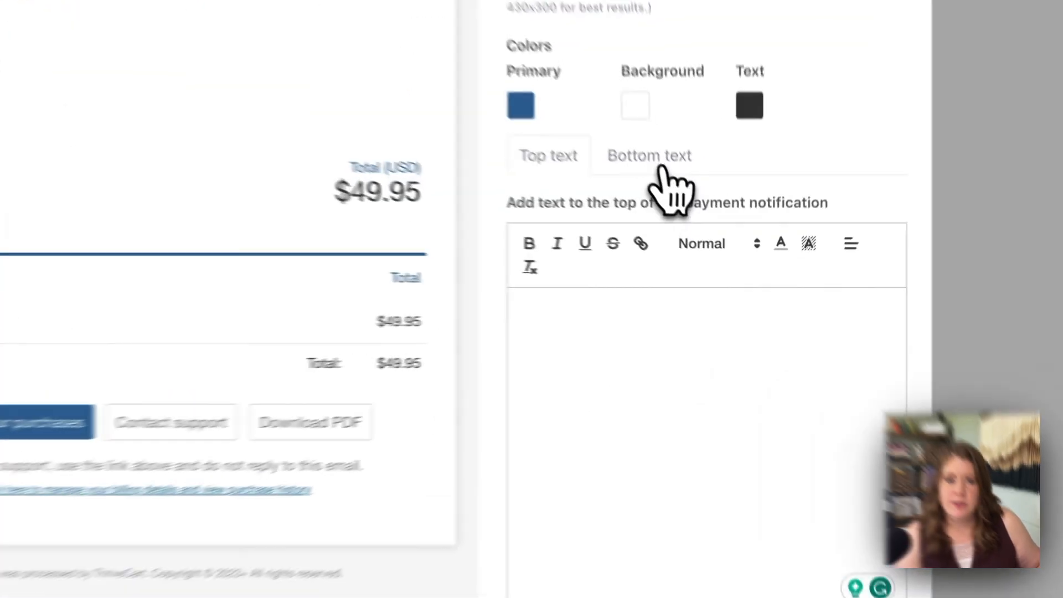
{"action": "left_click", "coordinate": [685, 220]}
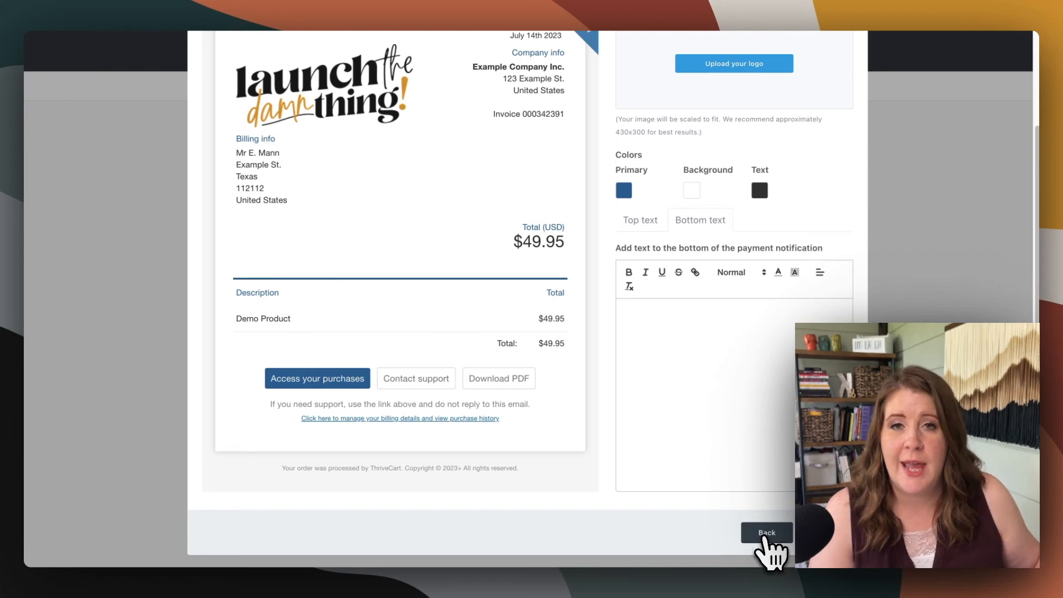
{"action": "left_click", "coordinate": [767, 532]}
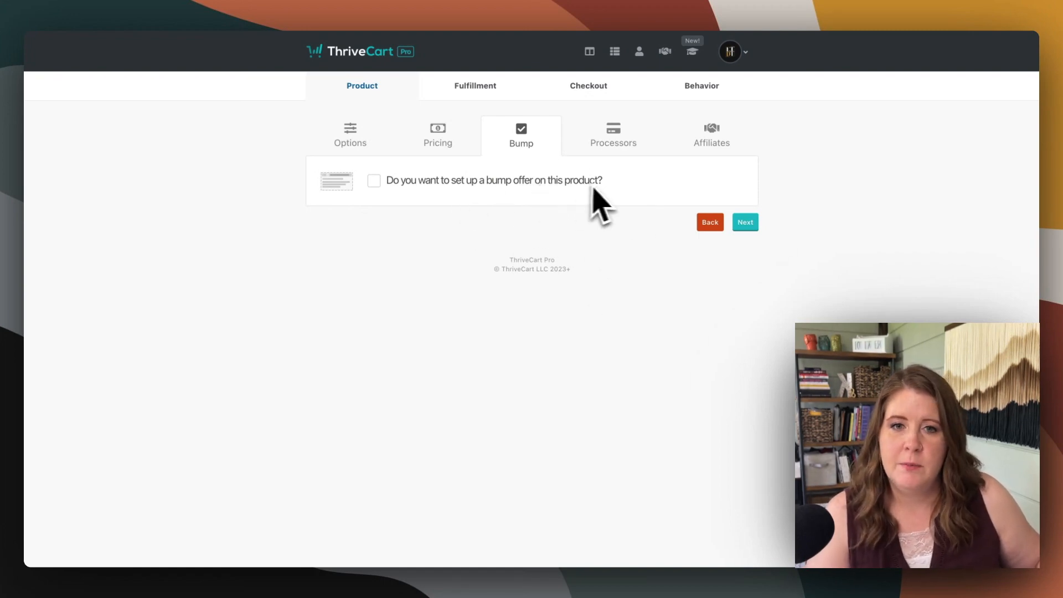
Skip the bump offer and activate Stripe Enhanced and PayPal Enhanced as the product's payment processors
{"action": "left_click", "coordinate": [745, 222]}
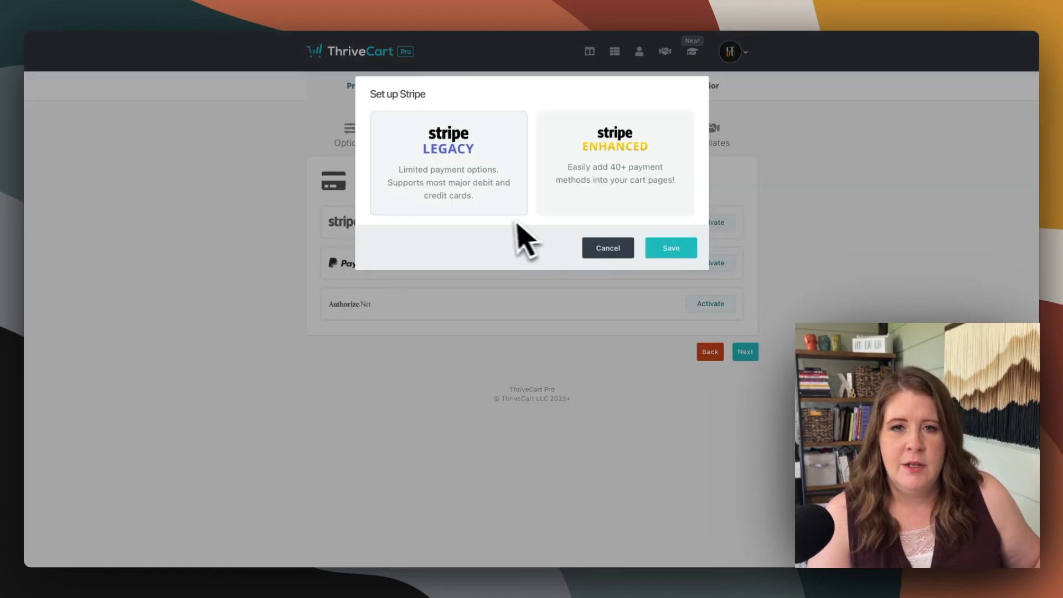
{"action": "left_click", "coordinate": [593, 174]}
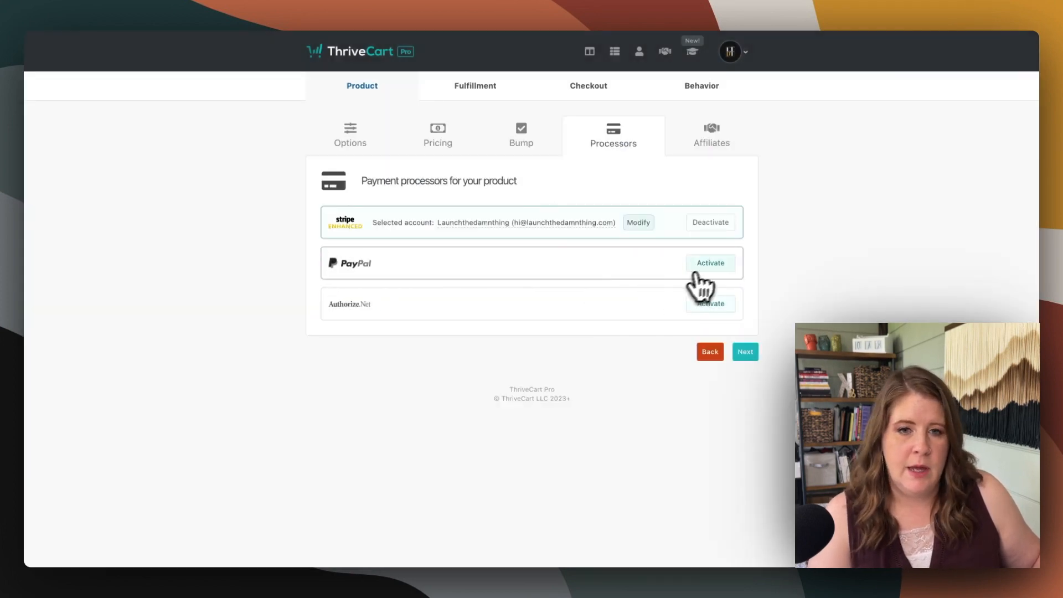
{"action": "left_click", "coordinate": [700, 267]}
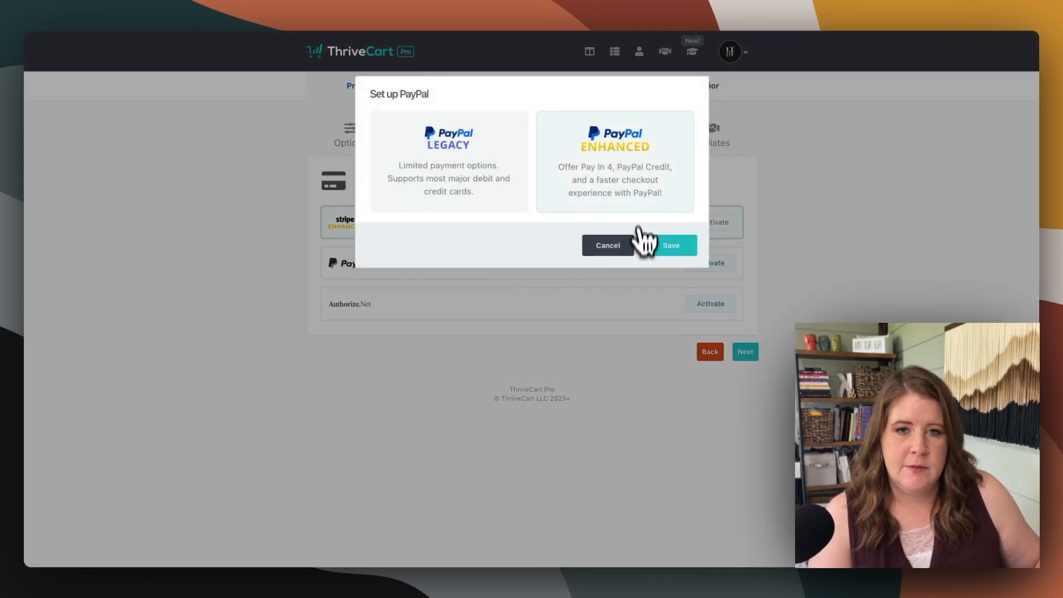
{"action": "left_click", "coordinate": [639, 235]}
{"action": "left_click", "coordinate": [559, 458]}
{"action": "left_click", "coordinate": [535, 492]}
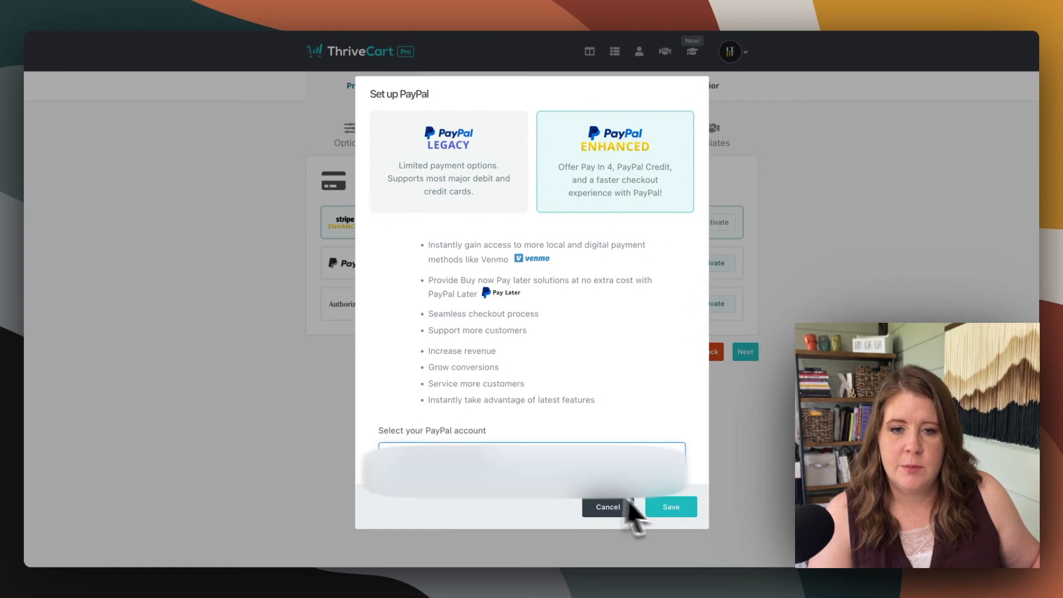
{"action": "left_click", "coordinate": [672, 508]}
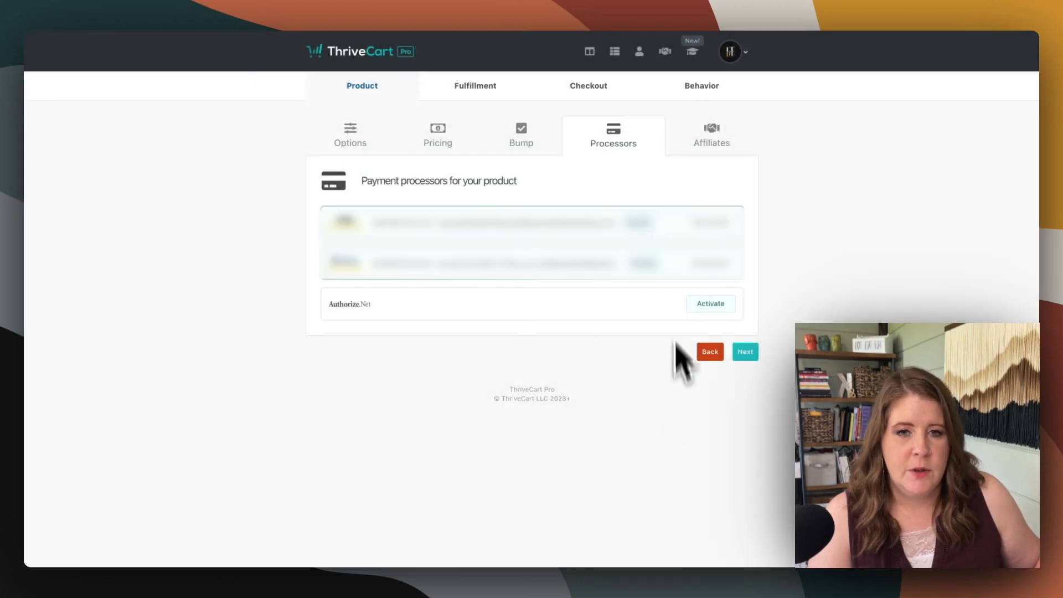
{"action": "left_click", "coordinate": [744, 353]}
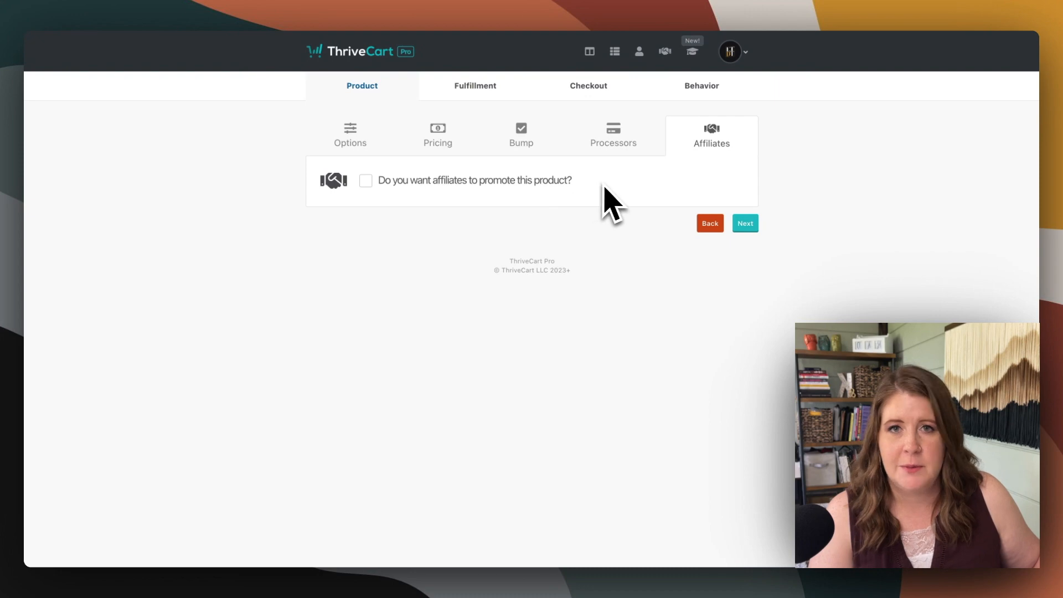
Leave affiliate promotion off, then enter the support email and set the after-purchase action to Display their total/invoice in the fulfillment settings
{"action": "left_click", "coordinate": [746, 227]}
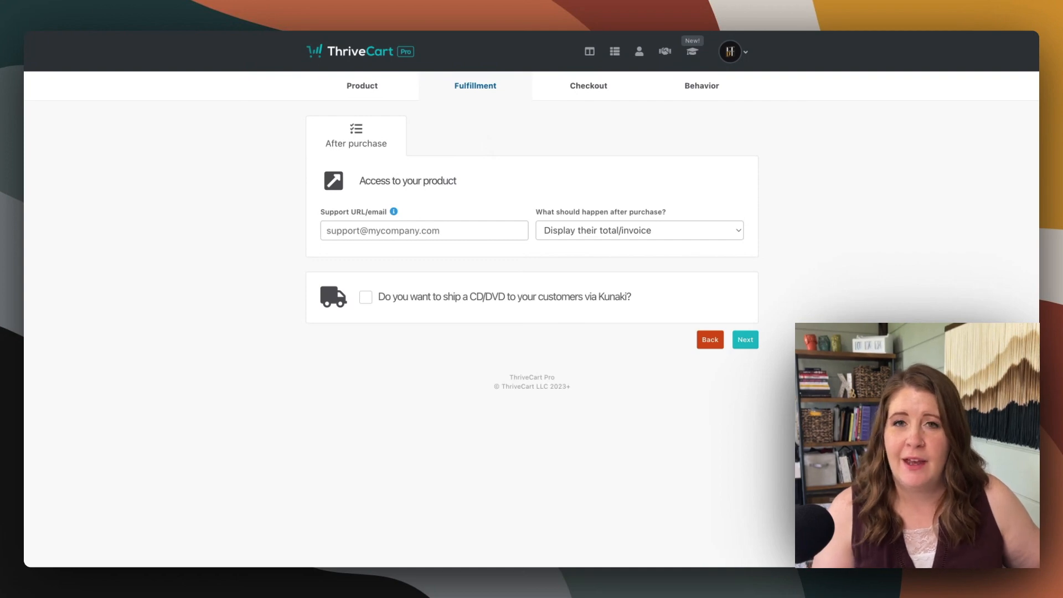
{"action": "left_click", "coordinate": [352, 234]}
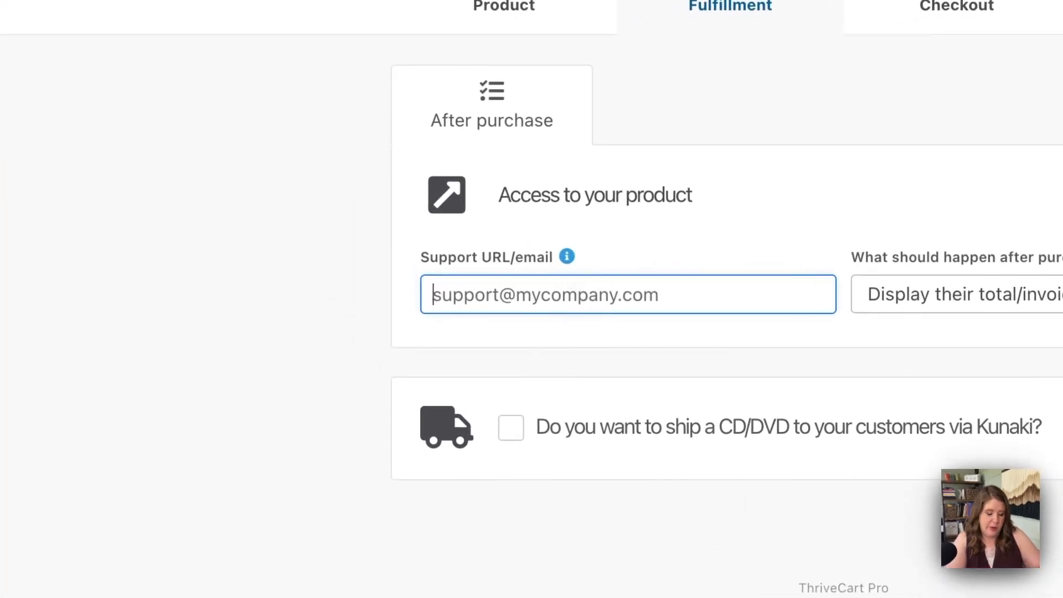
{"action": "type", "text": "hi@exm"}
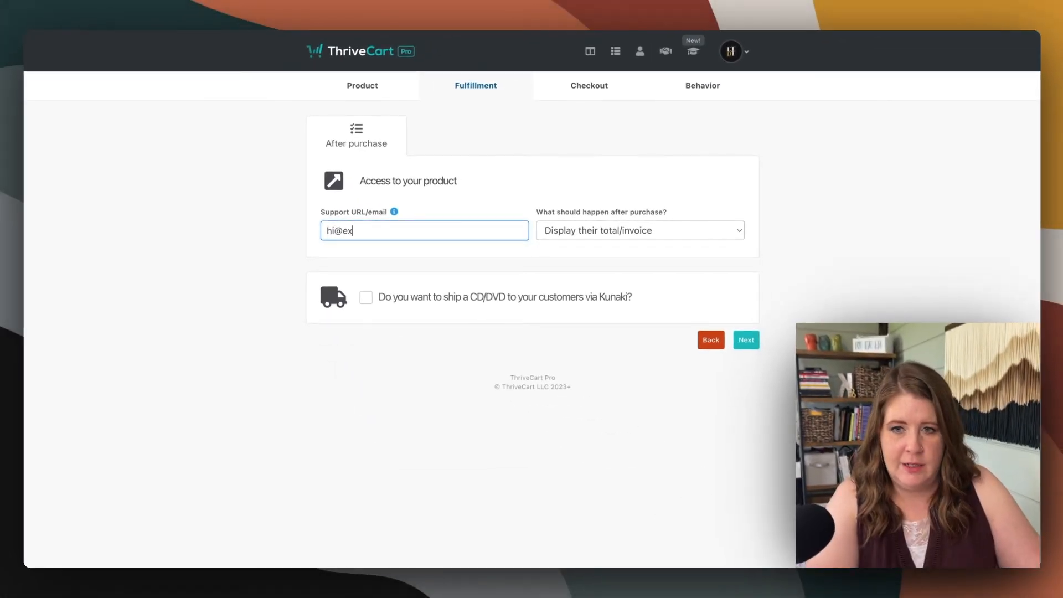
{"action": "key", "text": "BackSpace"}
{"action": "type", "text": "ample.com"}
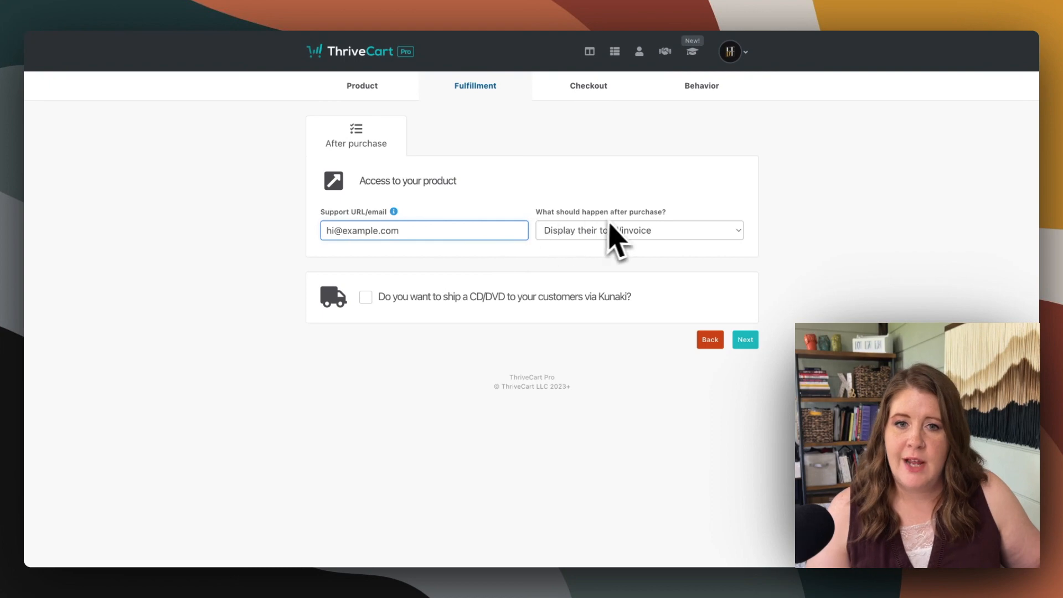
{"action": "left_click", "coordinate": [628, 227]}
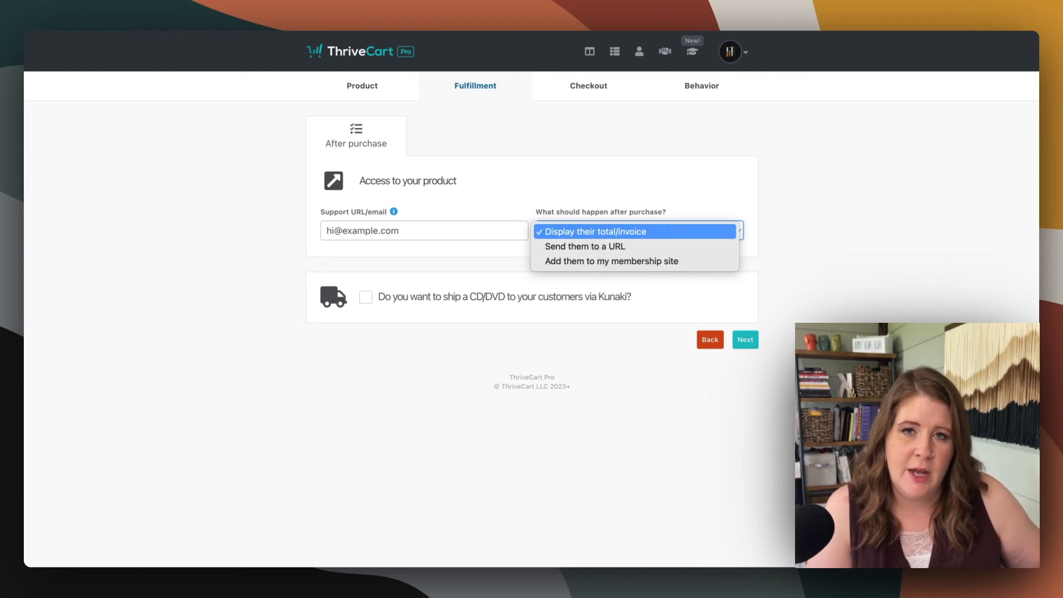
{"action": "left_click", "coordinate": [602, 237]}
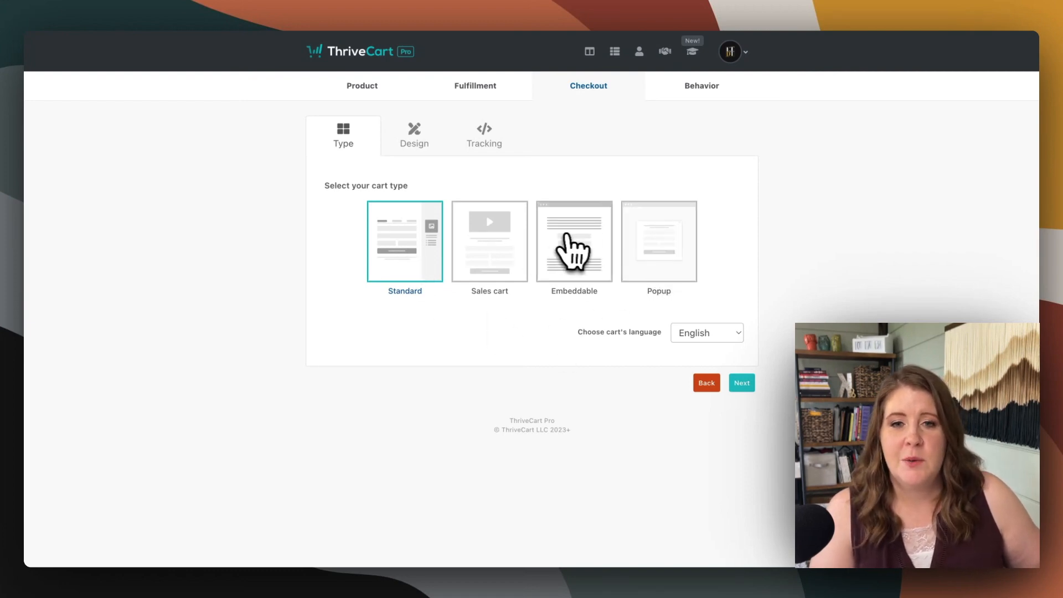
Set the checkout's cart type to Embeddable and proceed to its design options
{"action": "left_click", "coordinate": [567, 243]}
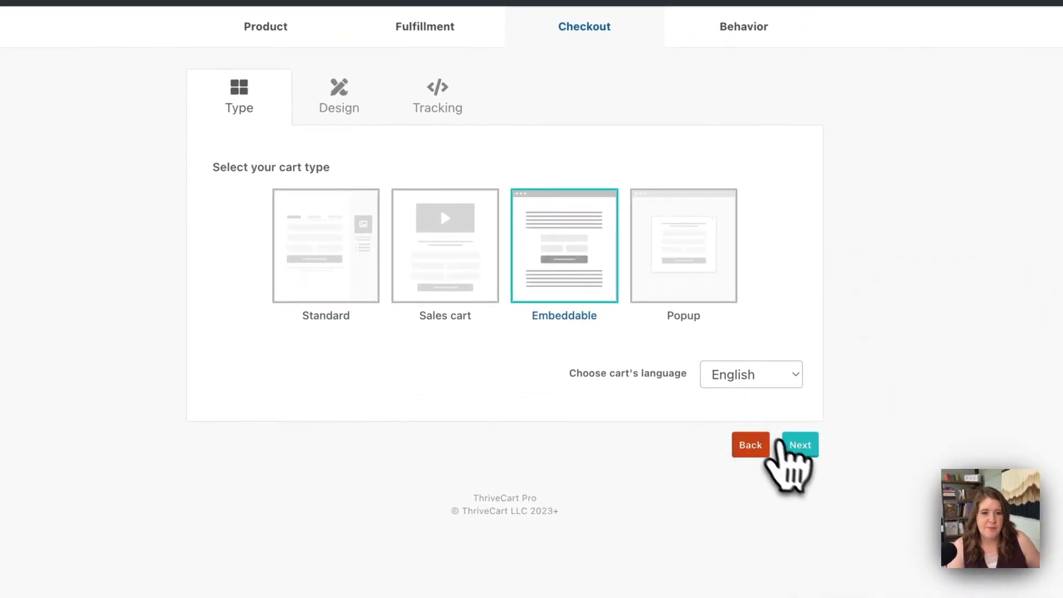
{"action": "left_click", "coordinate": [788, 444]}
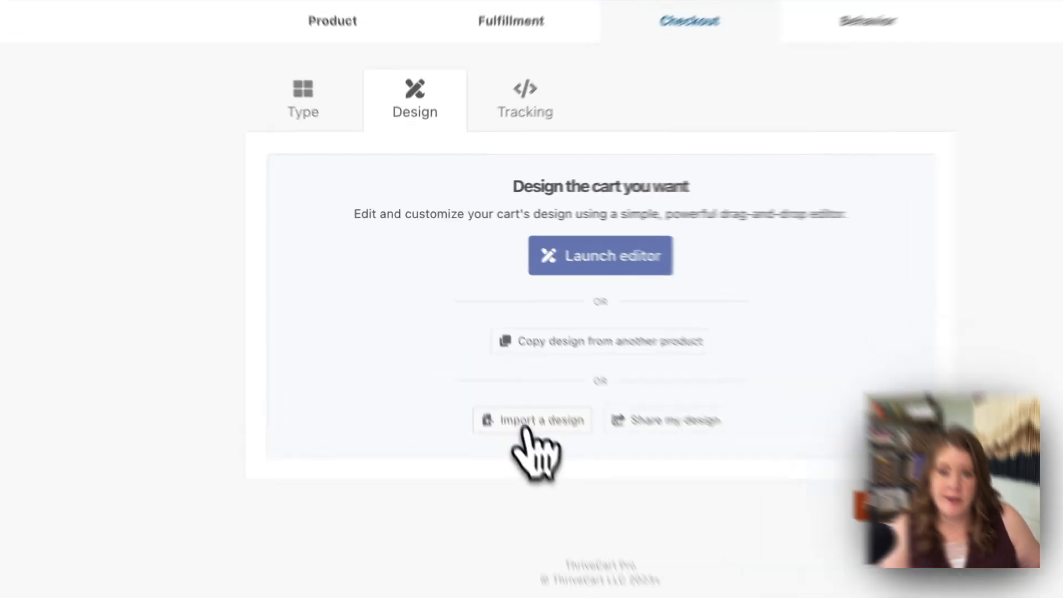
{"action": "left_click", "coordinate": [487, 344]}
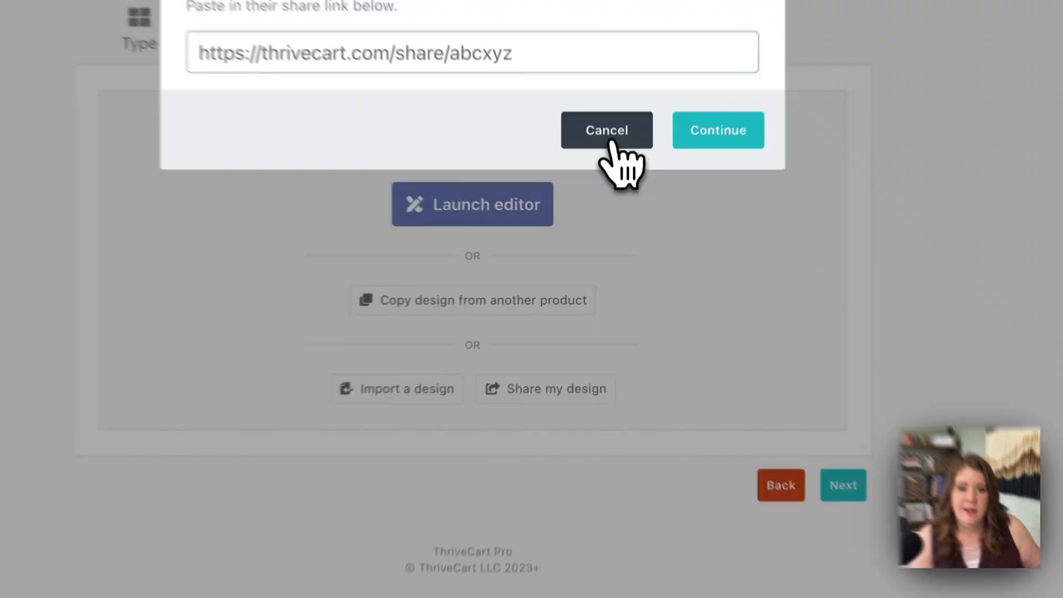
{"action": "left_click", "coordinate": [610, 199]}
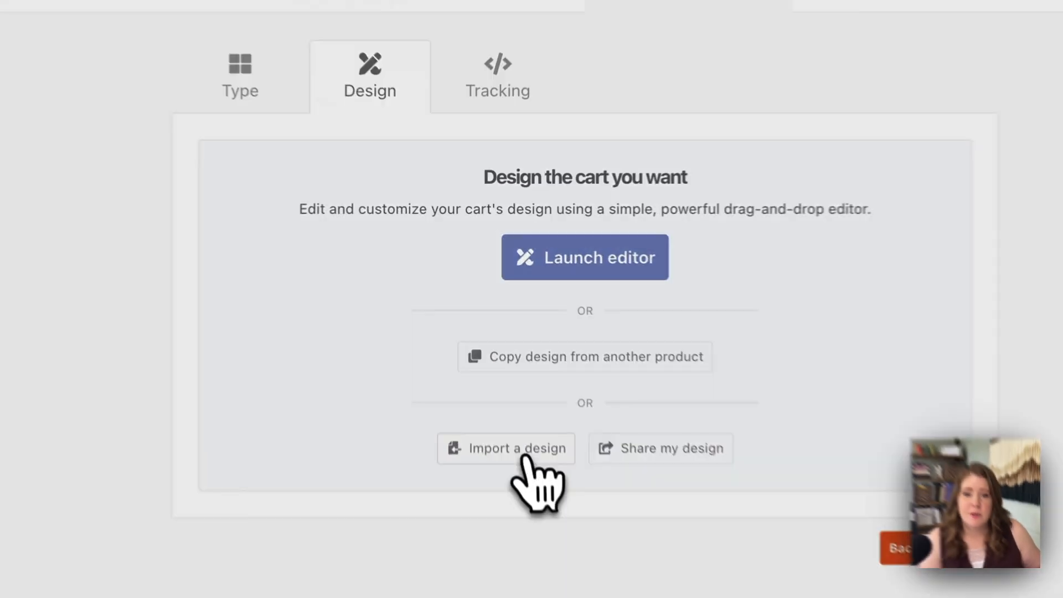
{"action": "left_click", "coordinate": [490, 339]}
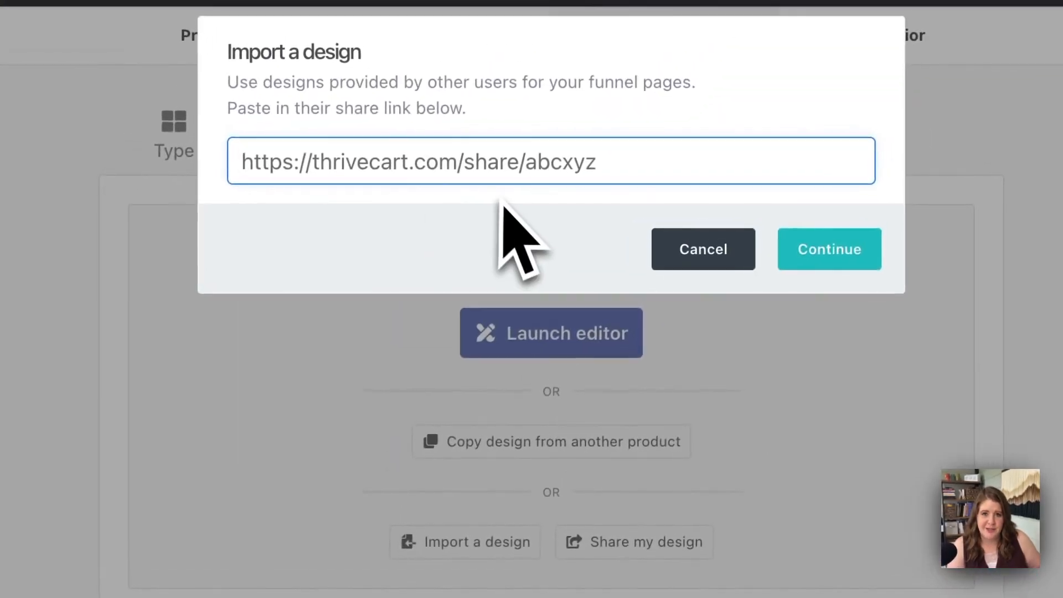
{"action": "left_click", "coordinate": [687, 257]}
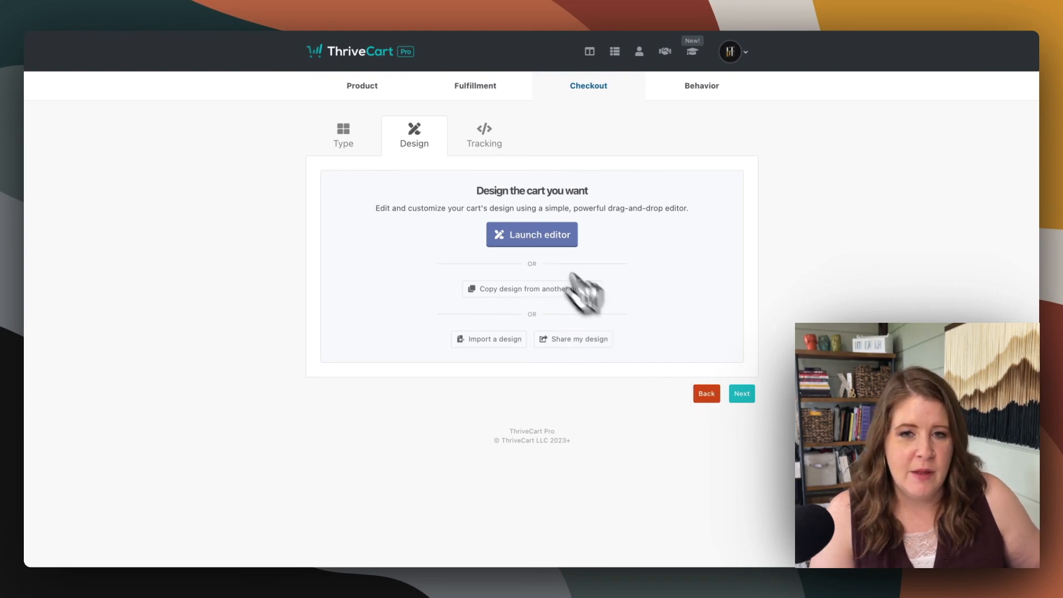
Launch the cart design editor and set the cart flow to Single step
{"action": "left_click", "coordinate": [538, 241]}
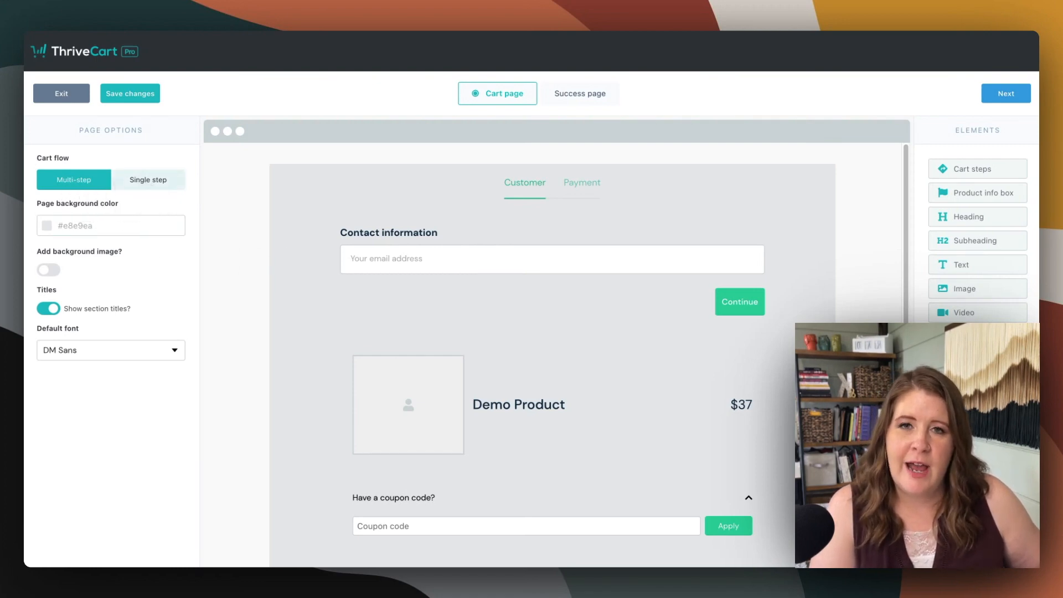
{"action": "left_click", "coordinate": [147, 182]}
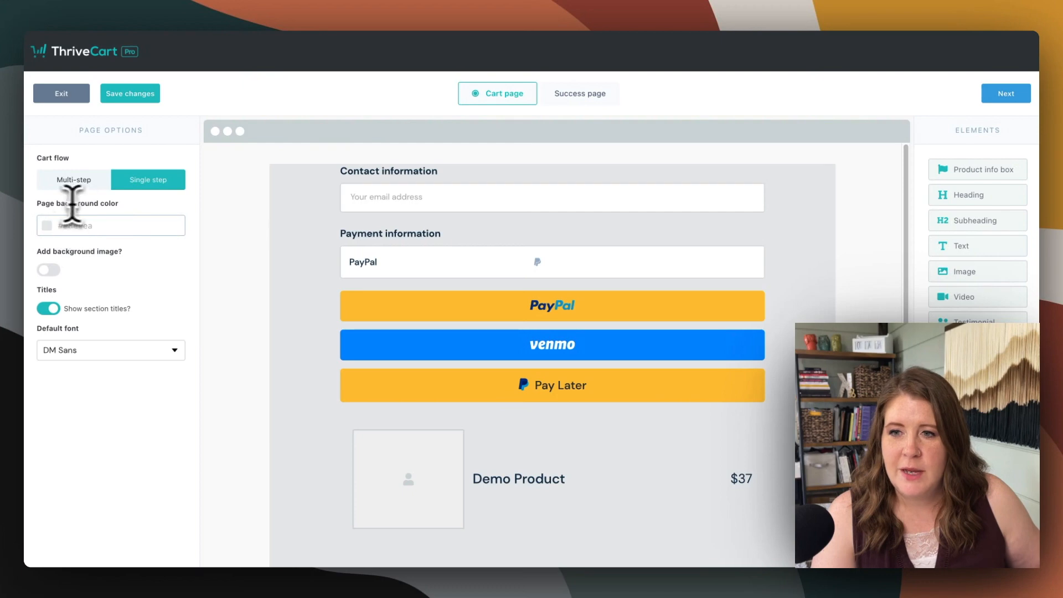
Switch to the Squarespace Services Demo page and sample its light page background to copy the color code for the cart background
{"action": "left_click", "coordinate": [92, 225]}
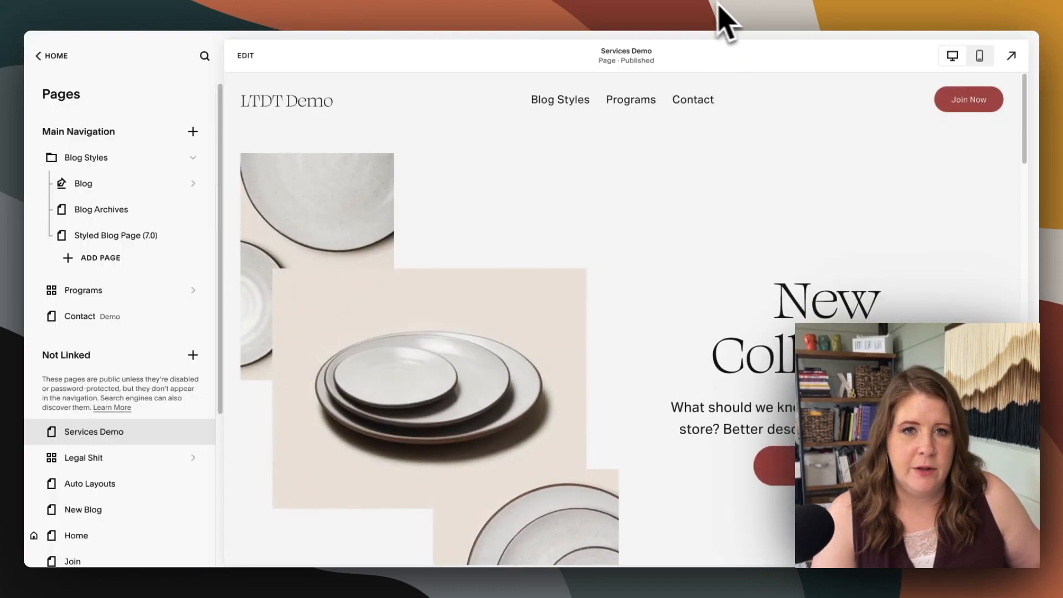
{"action": "left_click", "coordinate": [687, 2]}
{"action": "left_click", "coordinate": [670, 21]}
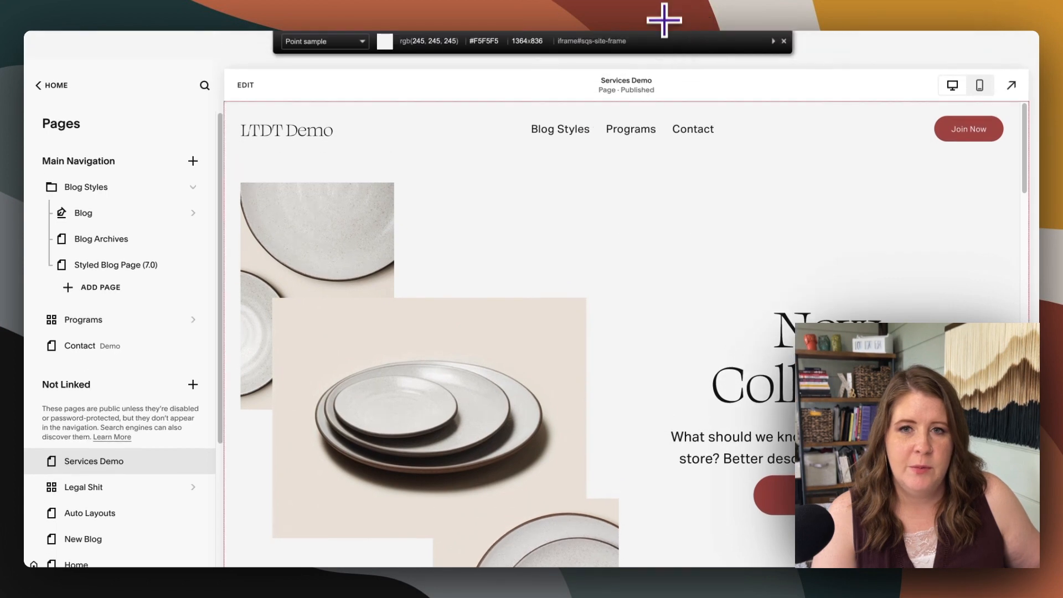
{"action": "left_click", "coordinate": [536, 197]}
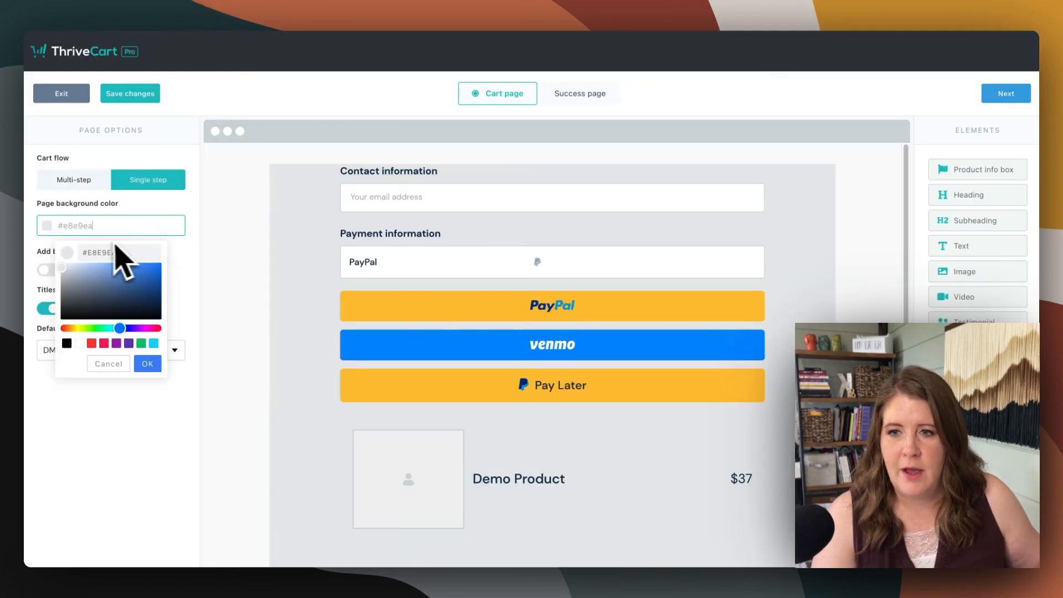
Set the cart's page background color to the copied #F5F5F5 and compare it with the Squarespace Services Demo page
{"action": "left_click_drag", "start_coordinate": [113, 252], "coordinate": [78, 265]}
{"action": "key", "text": "ctrl+v"}
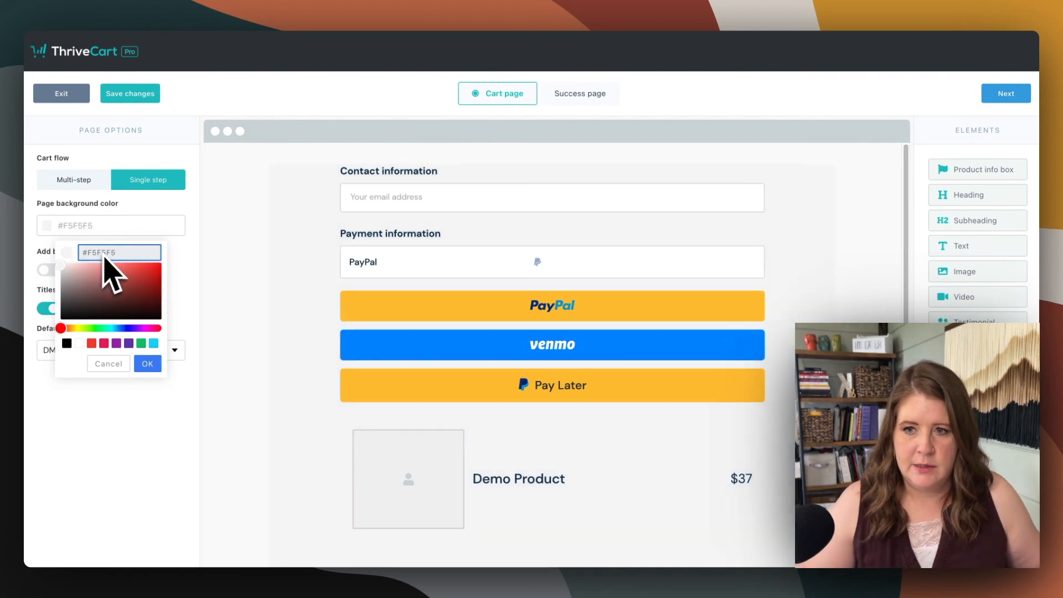
{"action": "left_click", "coordinate": [147, 363]}
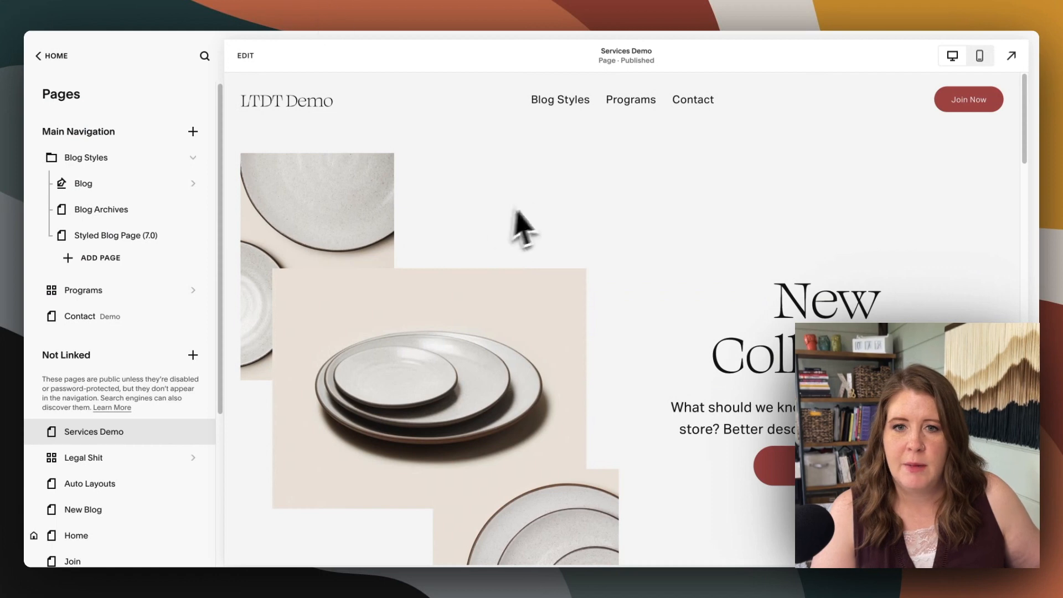
{"action": "scroll", "coordinate": [557, 214], "scroll_direction": "down", "scroll_amount": 5}
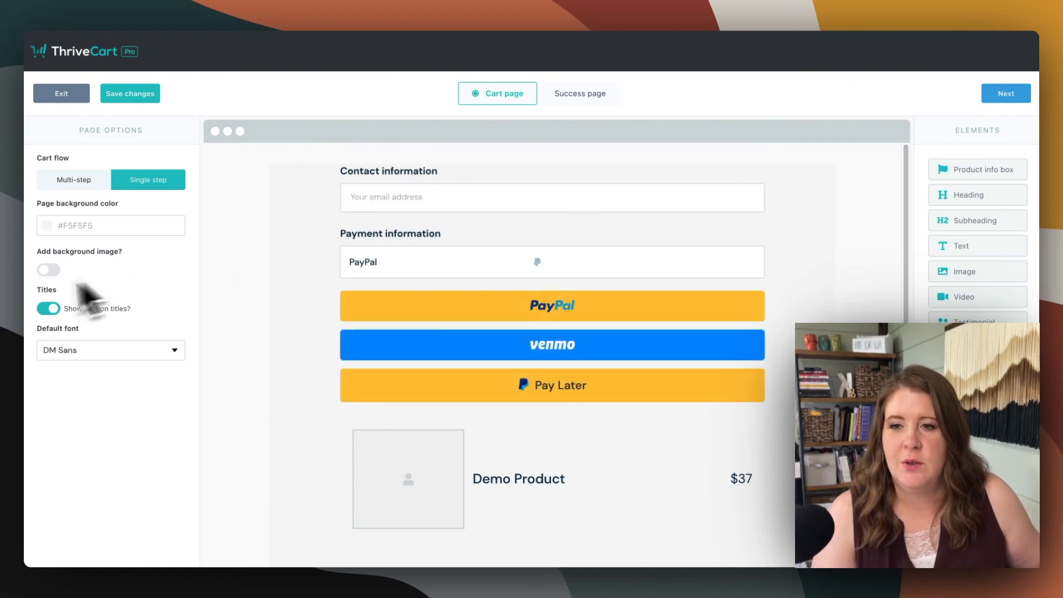
Preview the cart without section titles, turn them back on, and set the default font to Archivo
{"action": "left_click", "coordinate": [47, 309]}
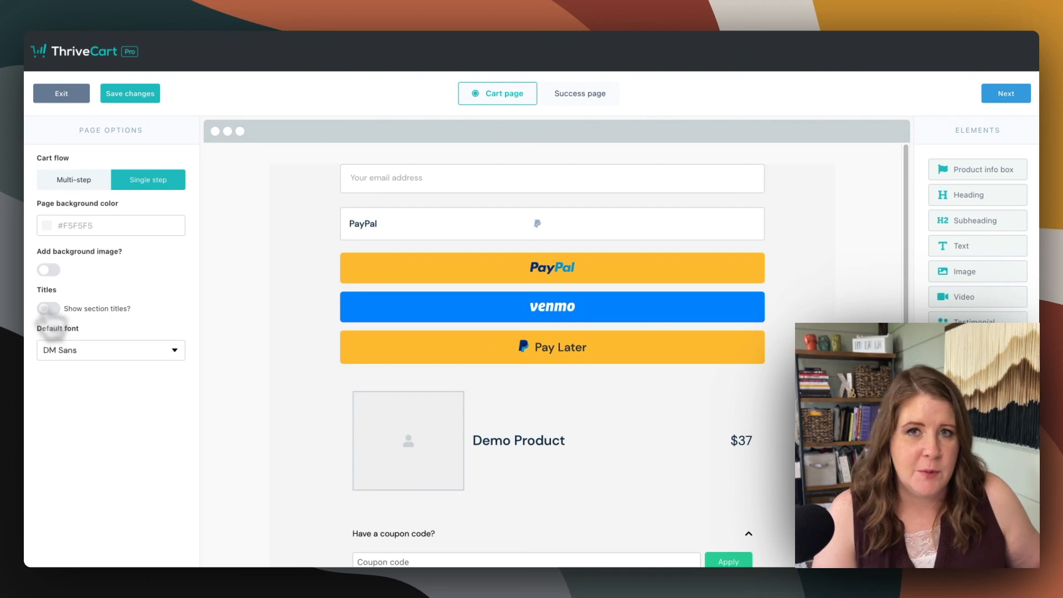
{"action": "left_click", "coordinate": [49, 308]}
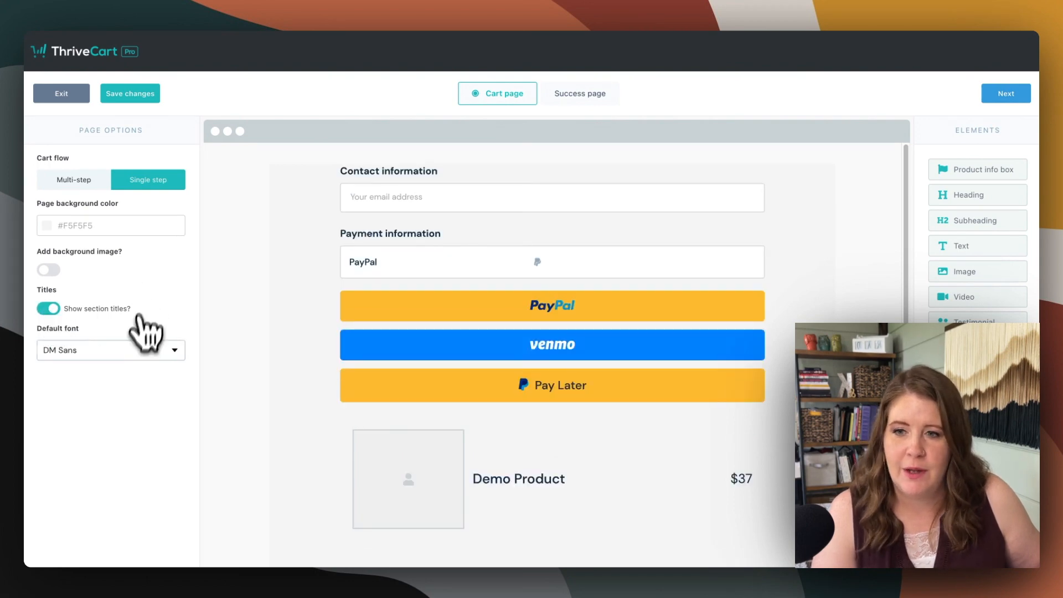
{"action": "left_click", "coordinate": [119, 353]}
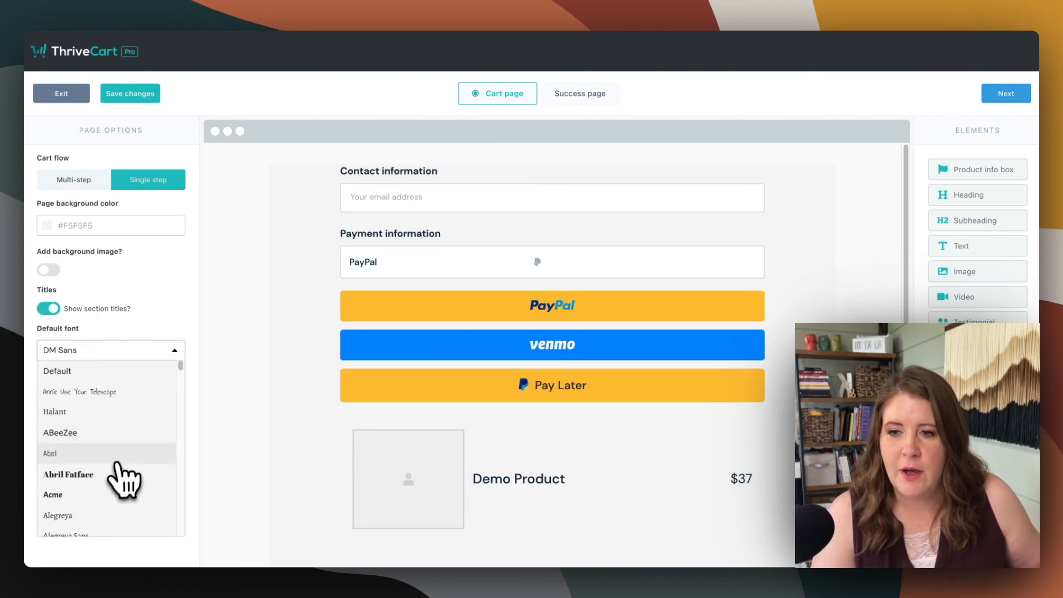
{"action": "scroll", "coordinate": [114, 462], "scroll_direction": "down", "scroll_amount": 3}
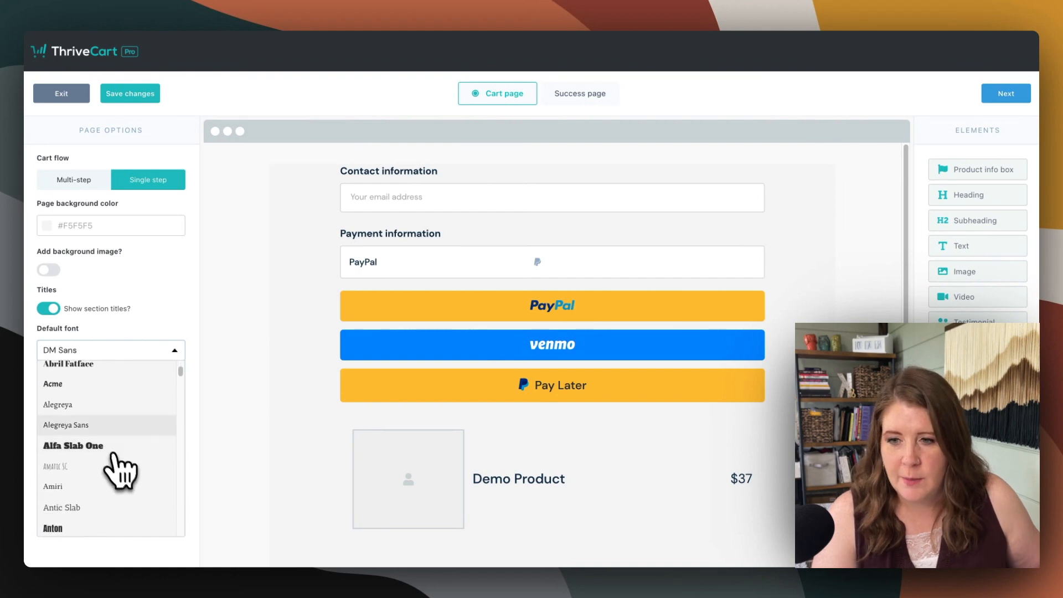
{"action": "scroll", "coordinate": [106, 498], "scroll_direction": "down", "scroll_amount": 4}
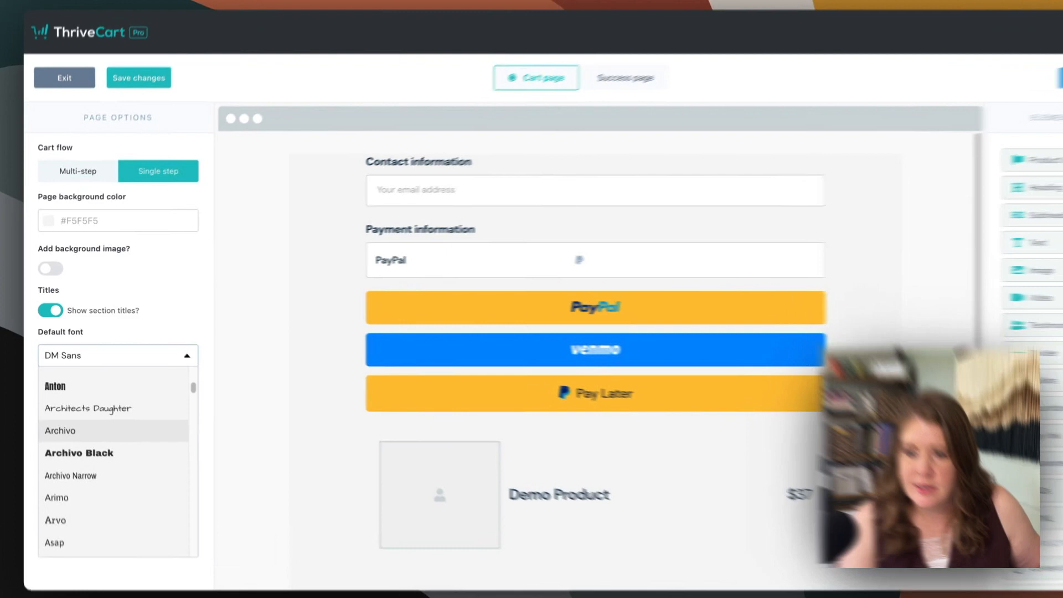
{"action": "left_click", "coordinate": [72, 421]}
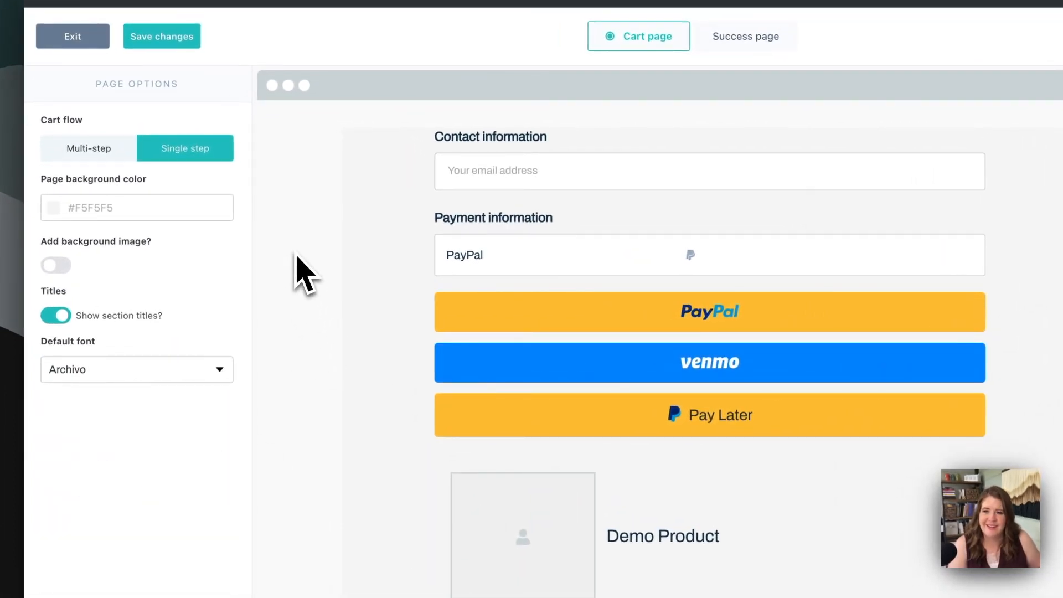
Enable the customer name field in the Contact information element and place it before the email
{"action": "left_click", "coordinate": [495, 174]}
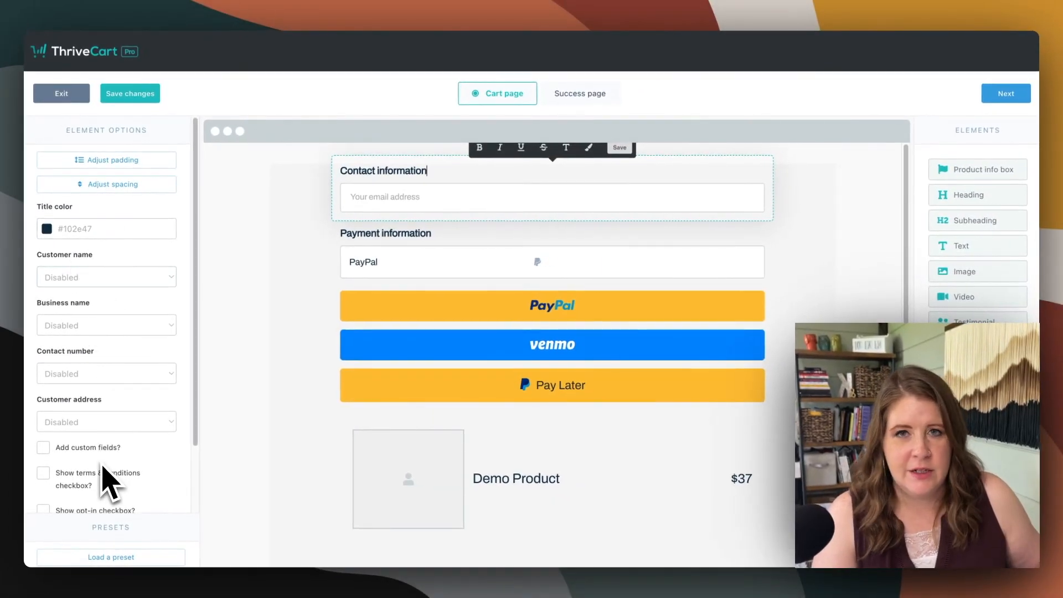
{"action": "left_click", "coordinate": [69, 276]}
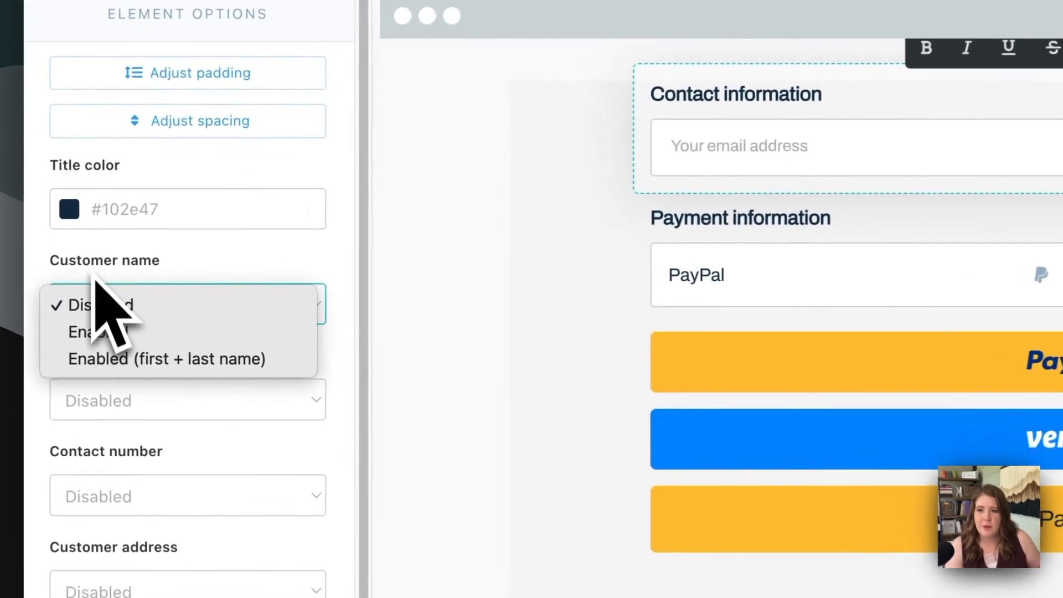
{"action": "left_click", "coordinate": [122, 332]}
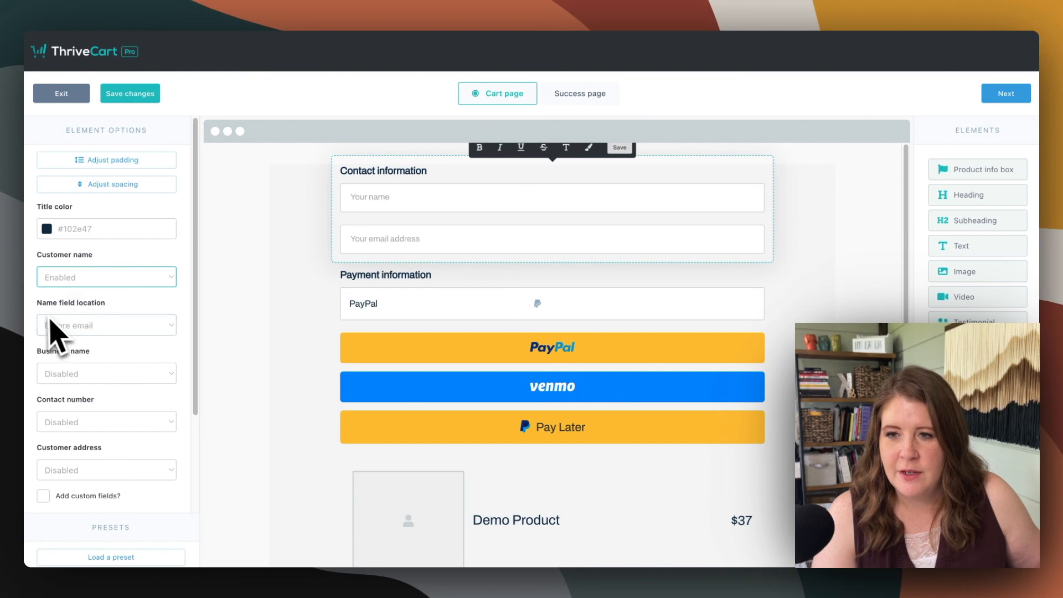
{"action": "left_click", "coordinate": [85, 325]}
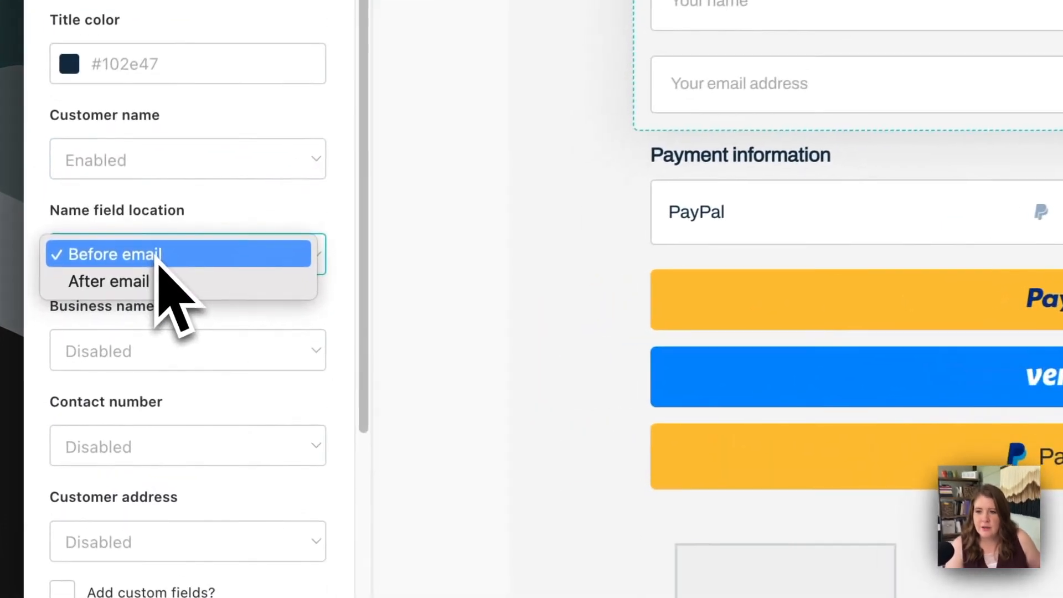
{"action": "left_click", "coordinate": [227, 256]}
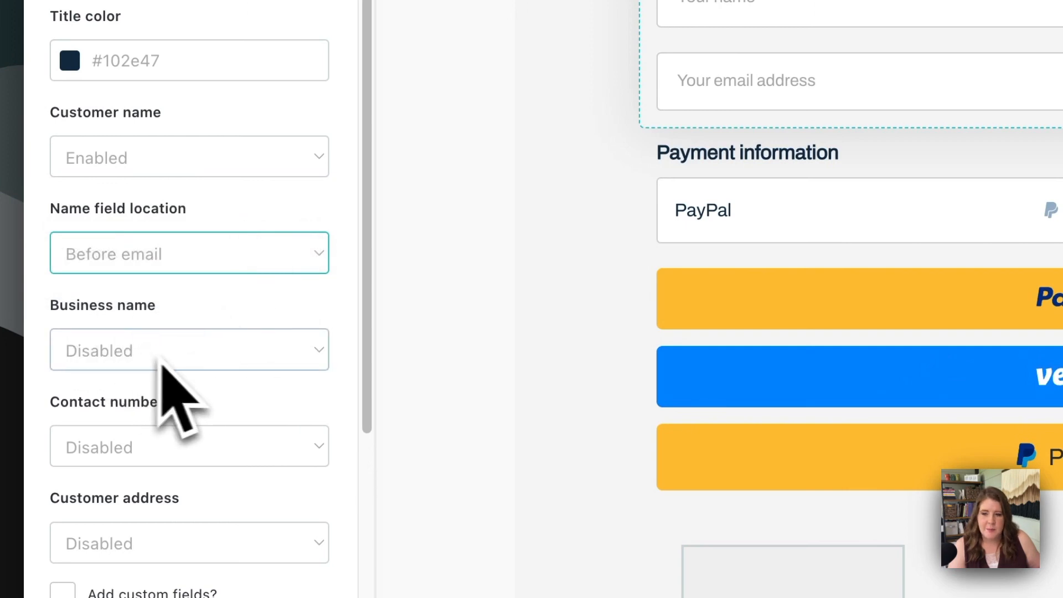
Show the terms & conditions checkbox in the Contact information element and open its terms text for editing
{"action": "scroll", "coordinate": [210, 409], "scroll_direction": "down", "scroll_amount": 2}
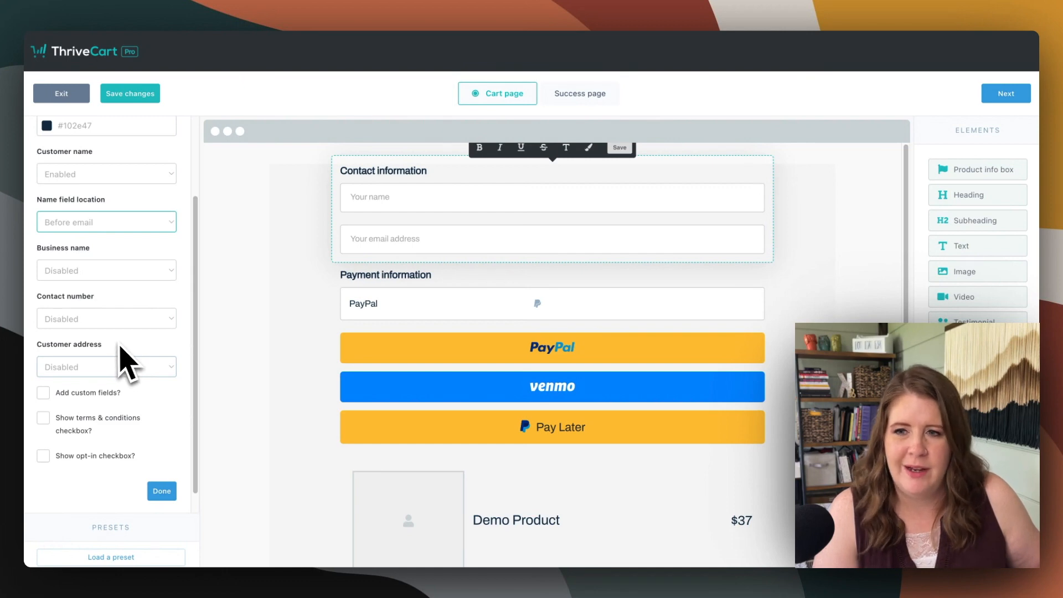
{"action": "scroll", "coordinate": [120, 347], "scroll_direction": "down", "scroll_amount": 1}
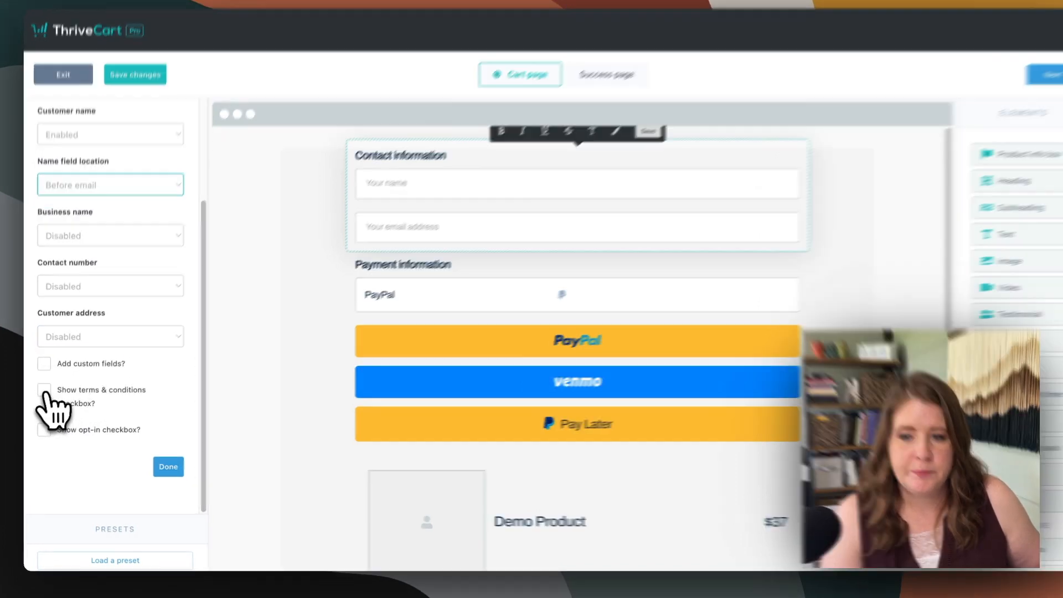
{"action": "left_click", "coordinate": [44, 394]}
{"action": "scroll", "coordinate": [177, 357], "scroll_direction": "down", "scroll_amount": 4}
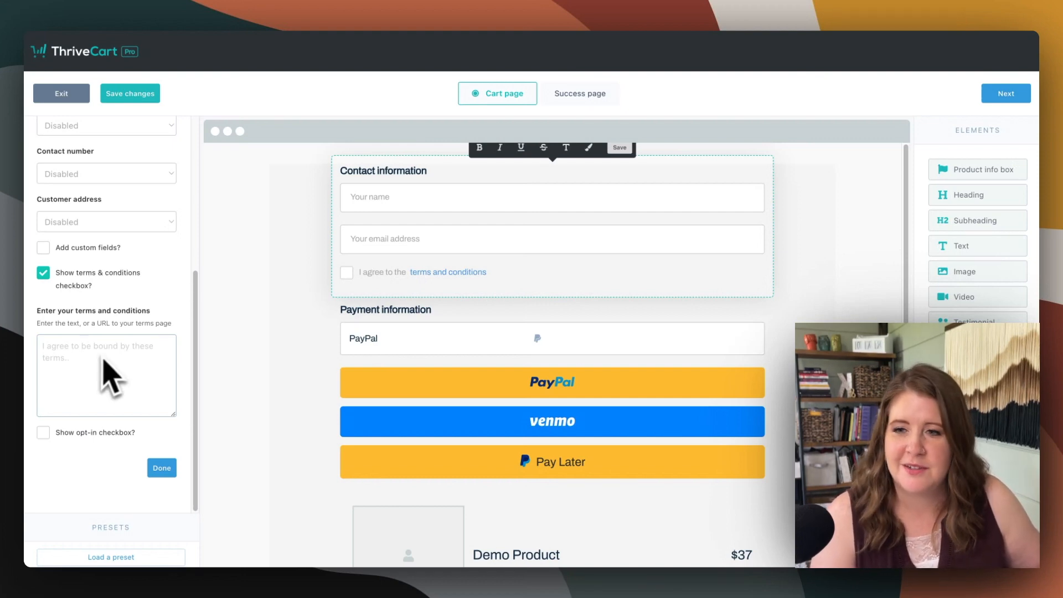
{"action": "left_click", "coordinate": [76, 356]}
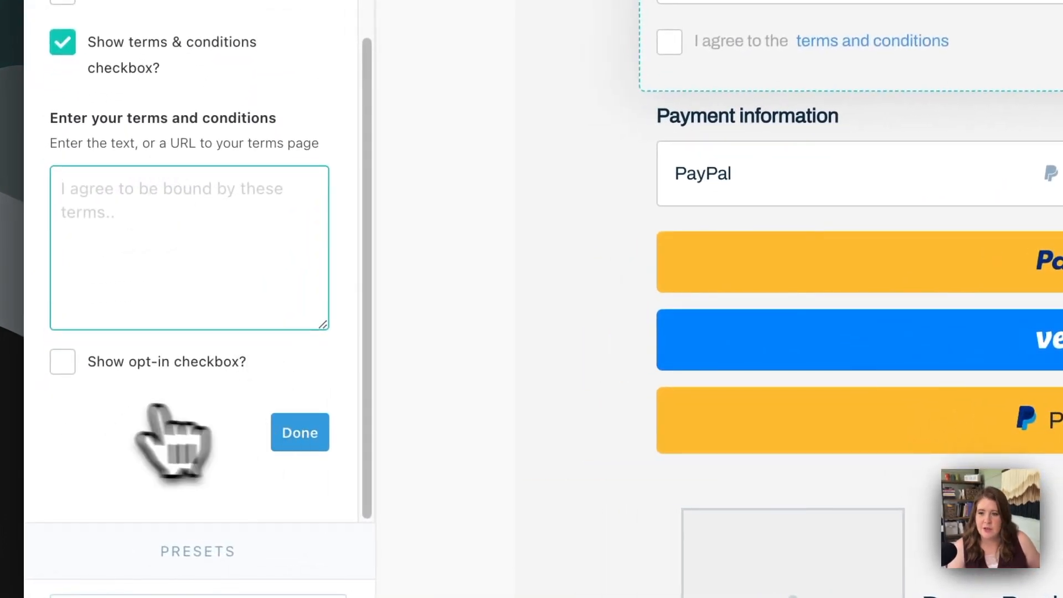
Show the opt-in checkbox in the Contact information element and open its optional explanation text for editing
{"action": "left_click", "coordinate": [64, 363]}
{"action": "scroll", "coordinate": [185, 382], "scroll_direction": "down", "scroll_amount": 1}
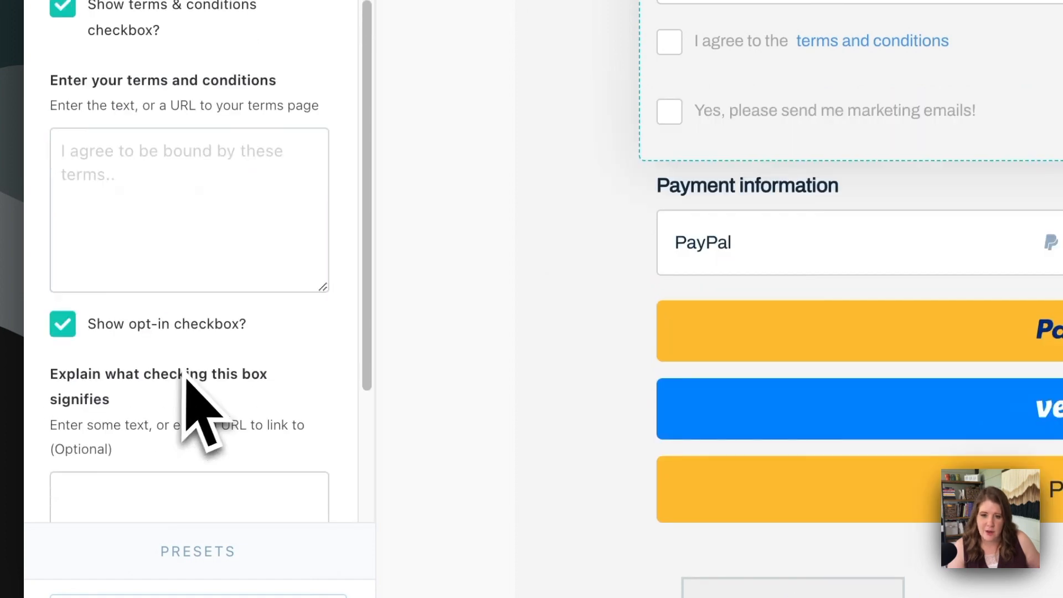
{"action": "scroll", "coordinate": [188, 387], "scroll_direction": "down", "scroll_amount": 2}
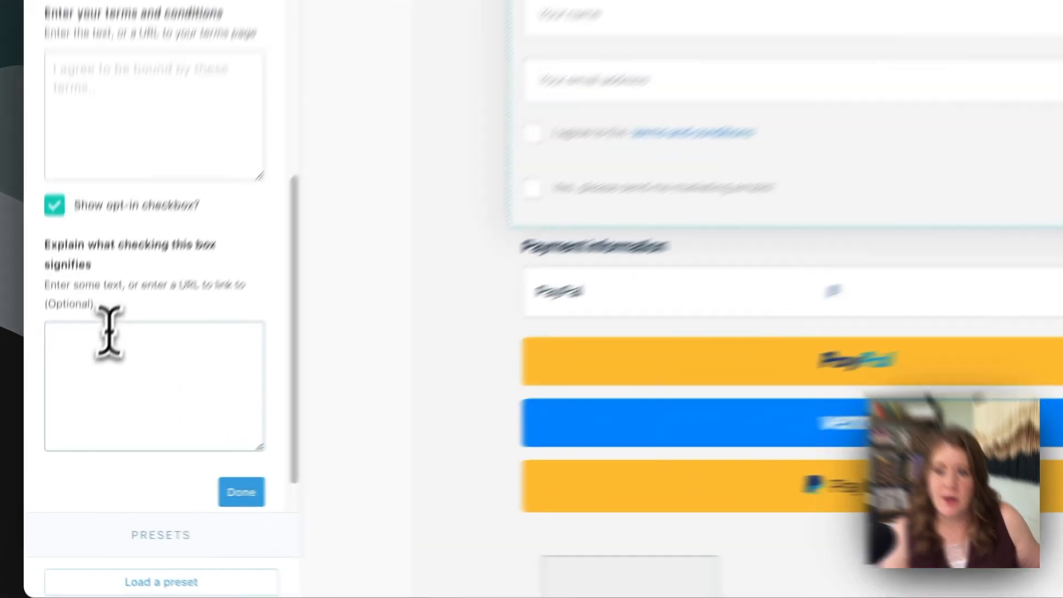
{"action": "left_click", "coordinate": [84, 412]}
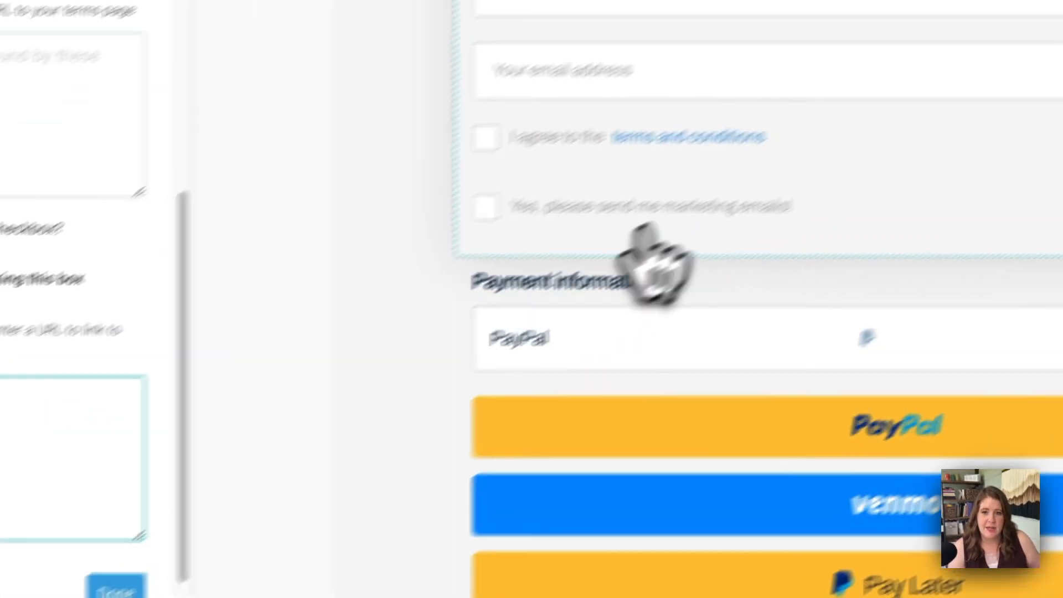
Select part of the marketing opt-in label in the cart preview, then finish editing the Contact information element
{"action": "left_click_drag", "start_coordinate": [933, 102], "coordinate": [781, 106]}
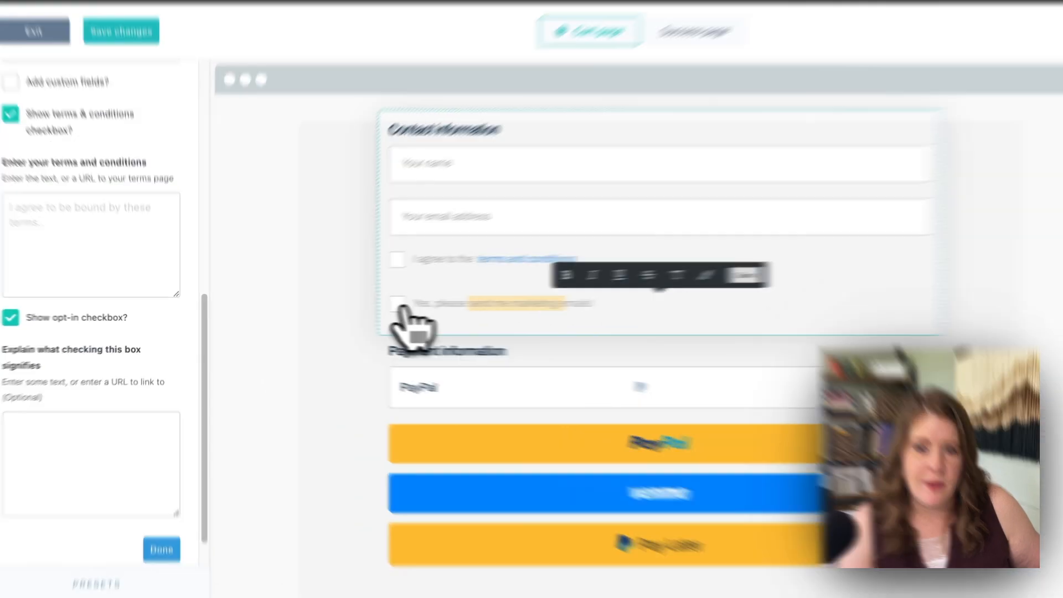
{"action": "left_click", "coordinate": [349, 313]}
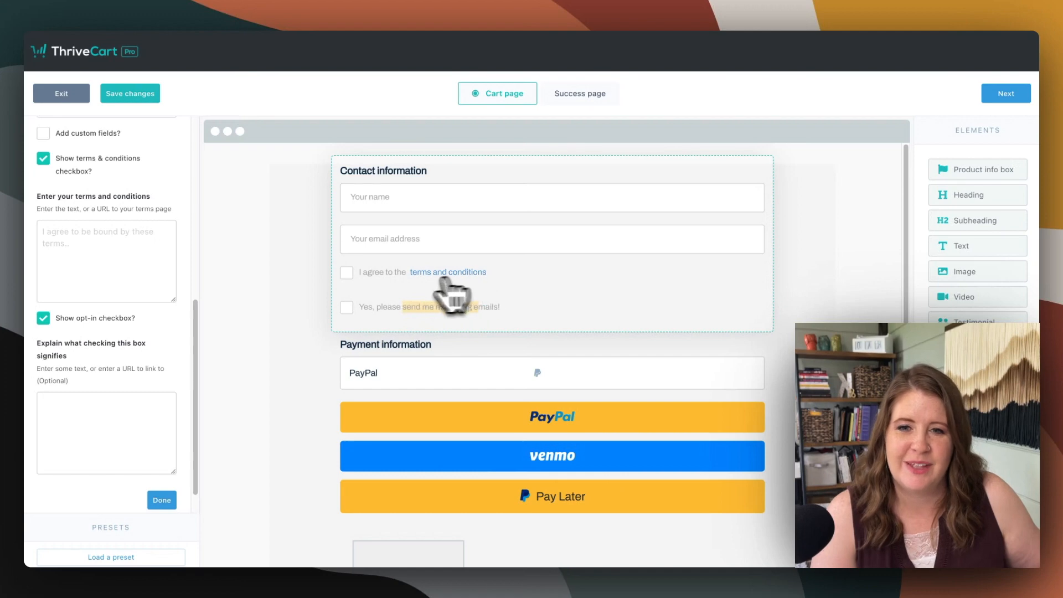
{"action": "left_click", "coordinate": [389, 273]}
{"action": "left_click", "coordinate": [163, 500]}
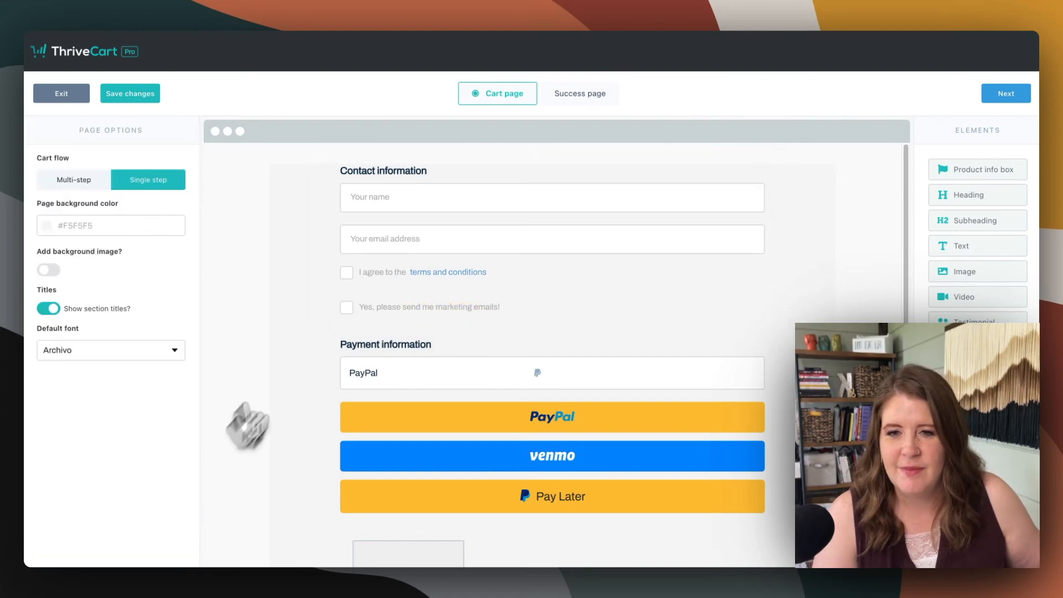
Set the Payment information element's layout to Tabs and finish editing it
{"action": "left_click", "coordinate": [443, 420]}
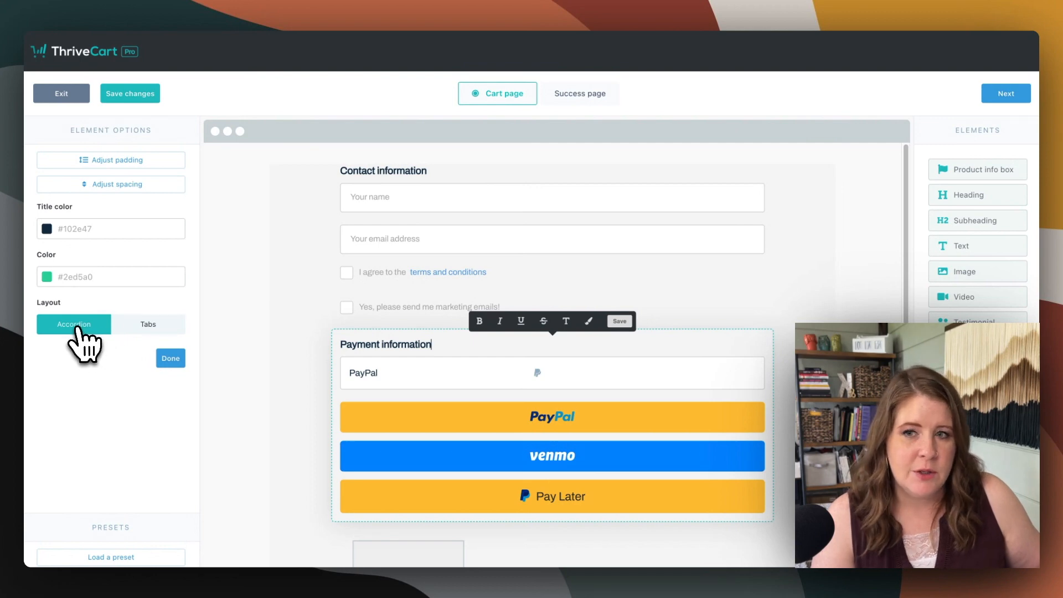
{"action": "left_click", "coordinate": [132, 329]}
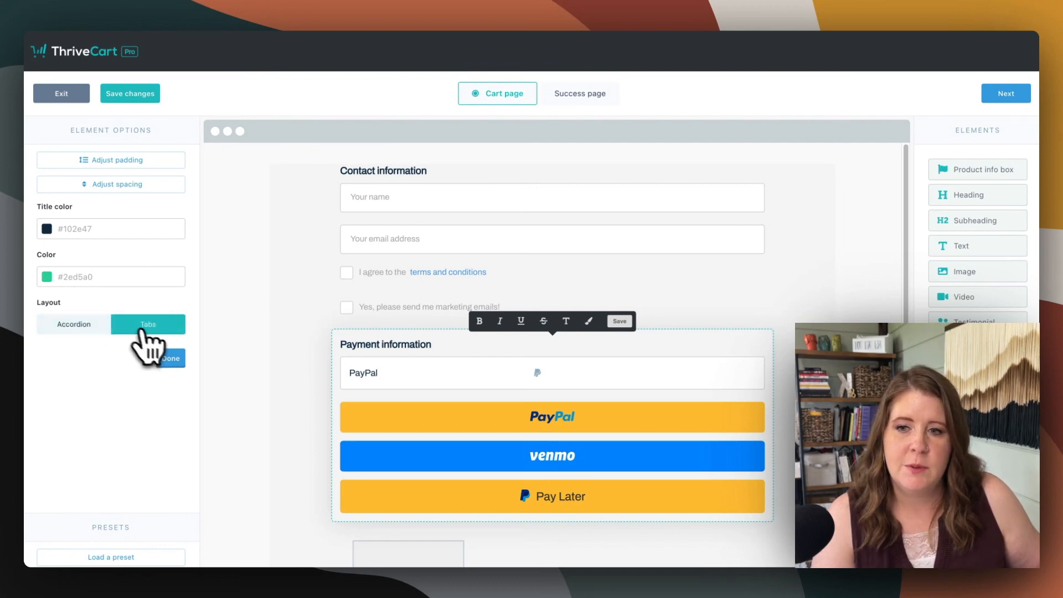
{"action": "left_click", "coordinate": [172, 360]}
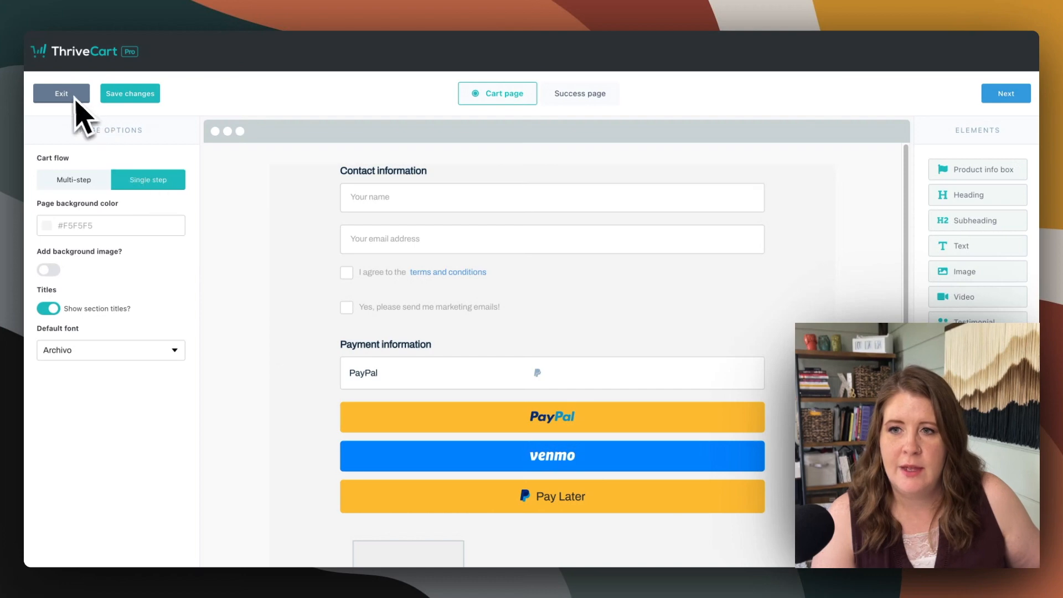
Save the cart design, exit the editor, and relaunch it to reload the cart page
{"action": "left_click", "coordinate": [129, 94]}
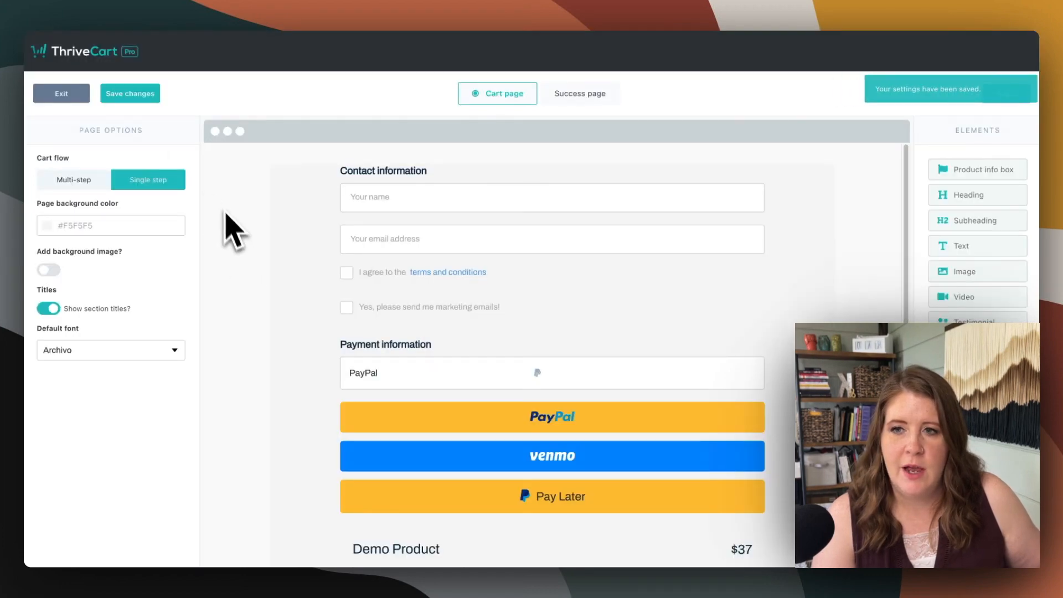
{"action": "left_click", "coordinate": [60, 95]}
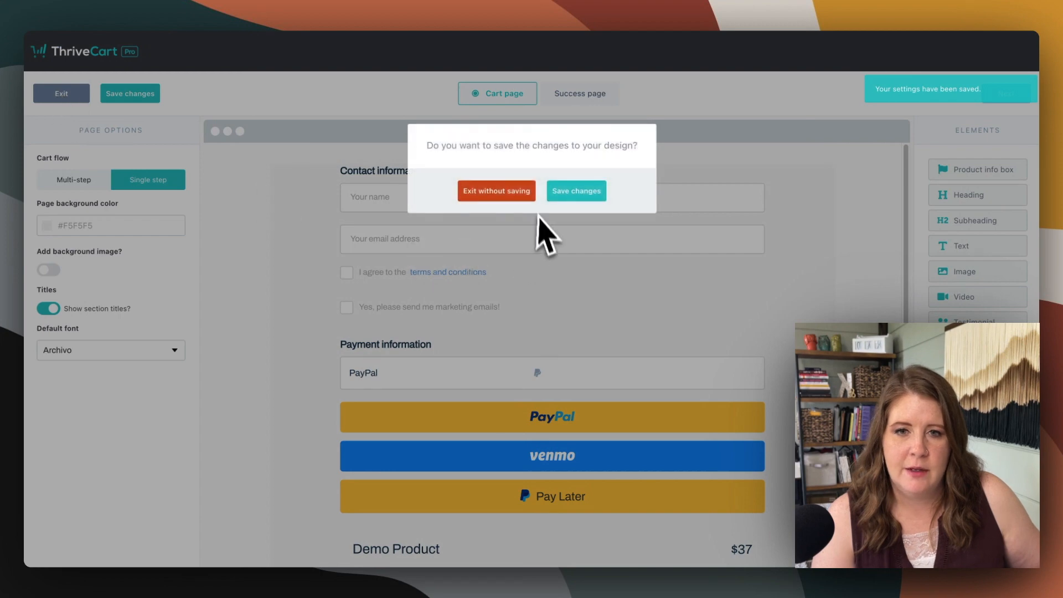
{"action": "left_click", "coordinate": [568, 194]}
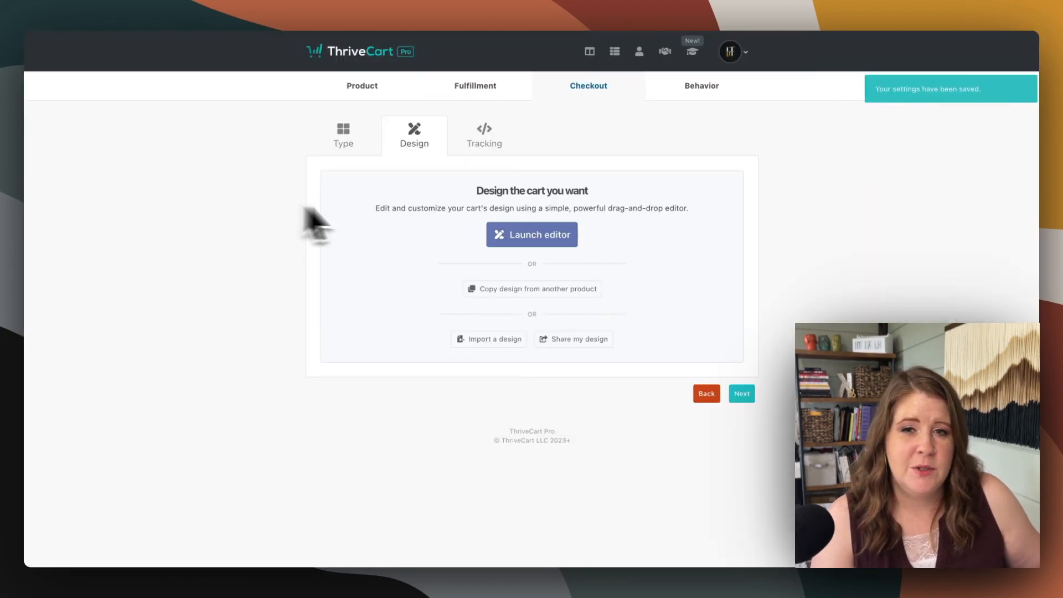
{"action": "left_click", "coordinate": [515, 239]}
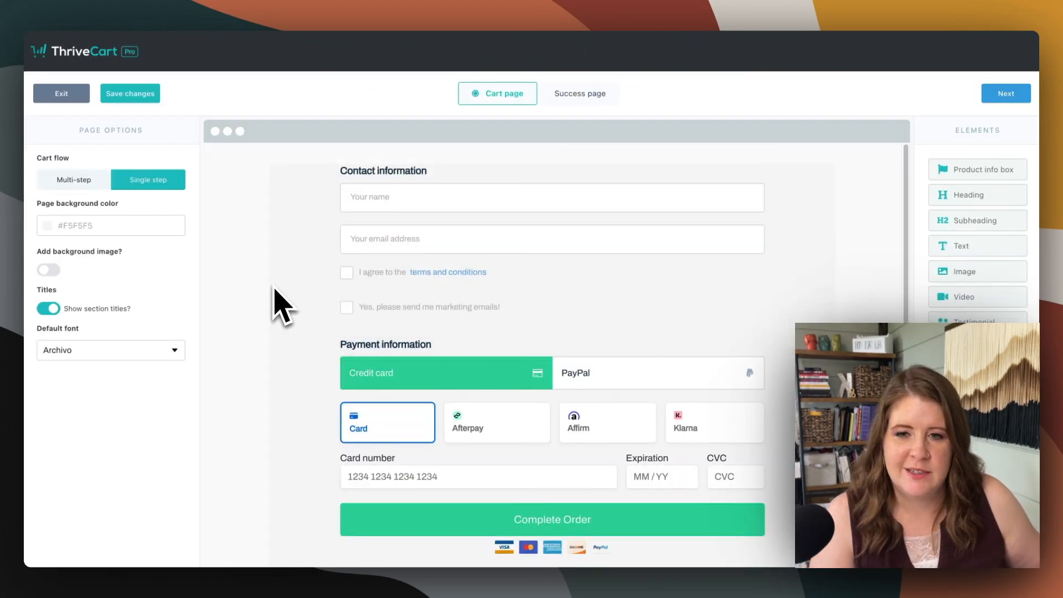
Set the Payment information element's color to orange #E09765
{"action": "scroll", "coordinate": [279, 298], "scroll_direction": "down", "scroll_amount": 3}
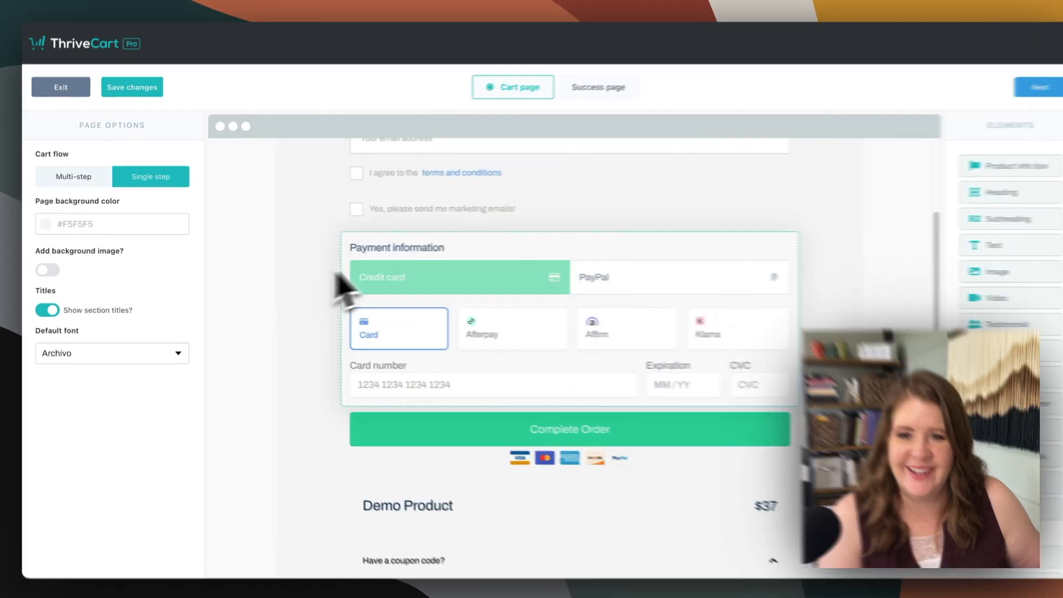
{"action": "left_click", "coordinate": [432, 278]}
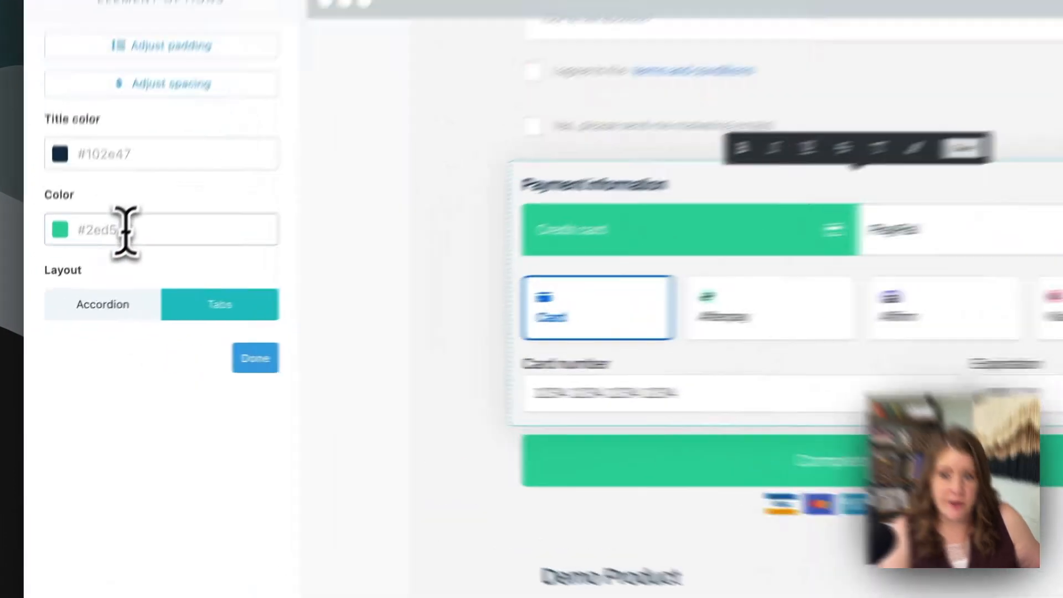
{"action": "left_click", "coordinate": [86, 279]}
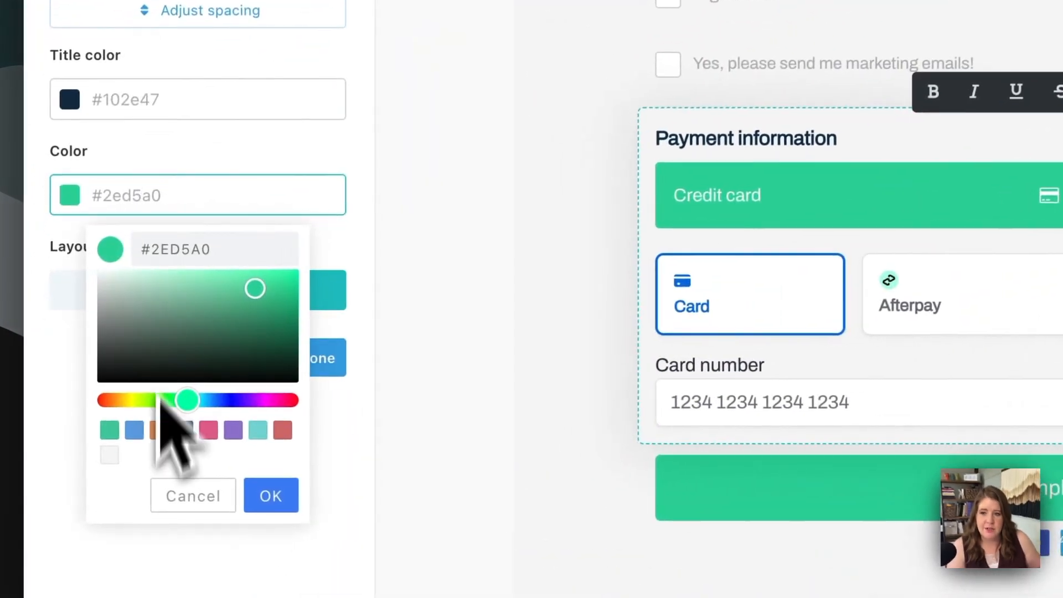
{"action": "left_click", "coordinate": [92, 394]}
{"action": "left_click", "coordinate": [255, 195]}
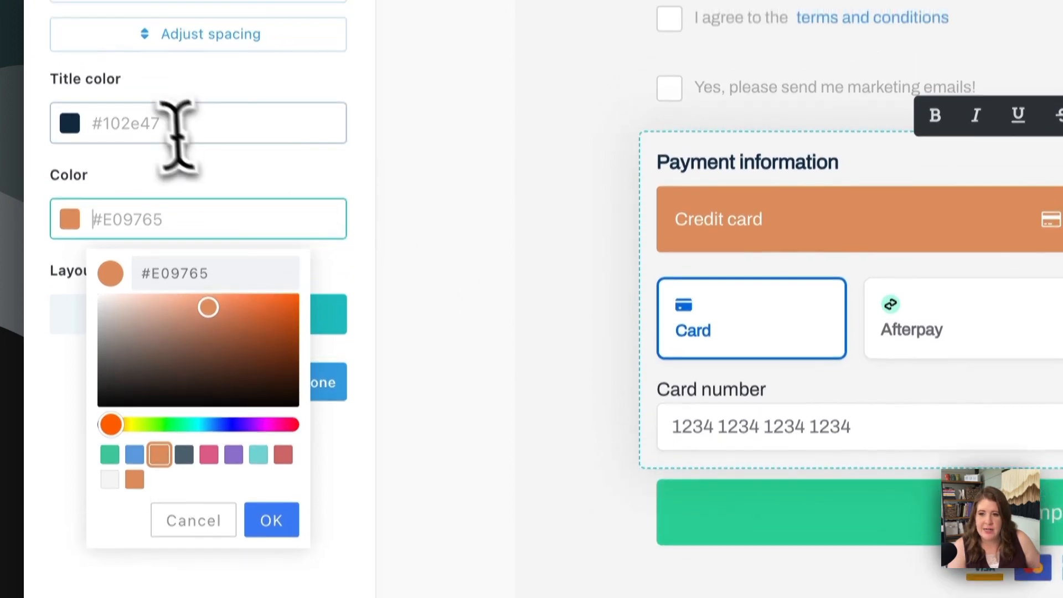
Set the Payment information title color to #000000 and finish editing the element
{"action": "left_click", "coordinate": [166, 99]}
{"action": "left_click", "coordinate": [135, 374]}
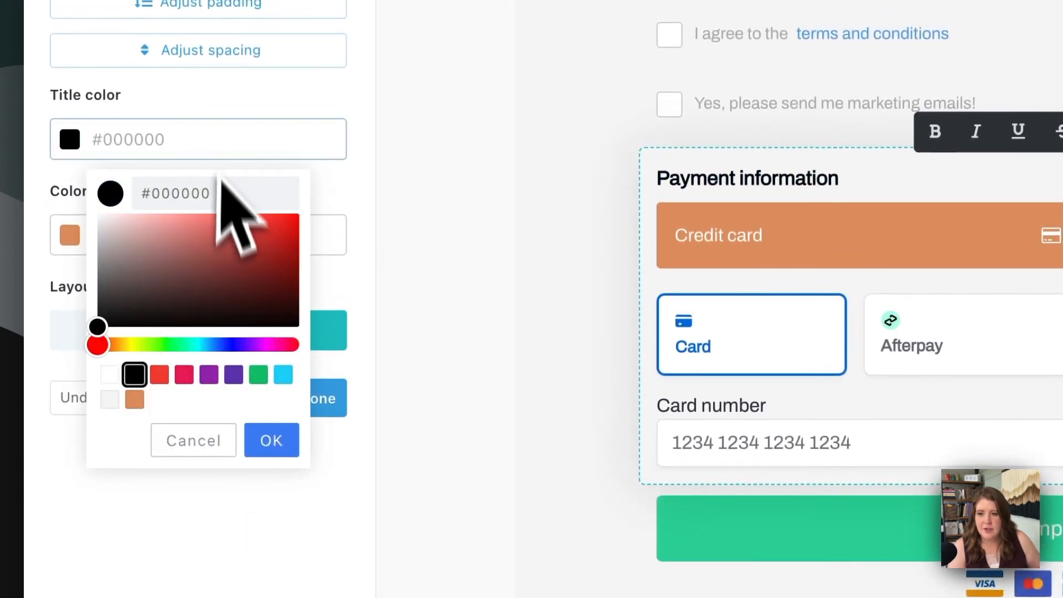
{"action": "left_click", "coordinate": [271, 440]}
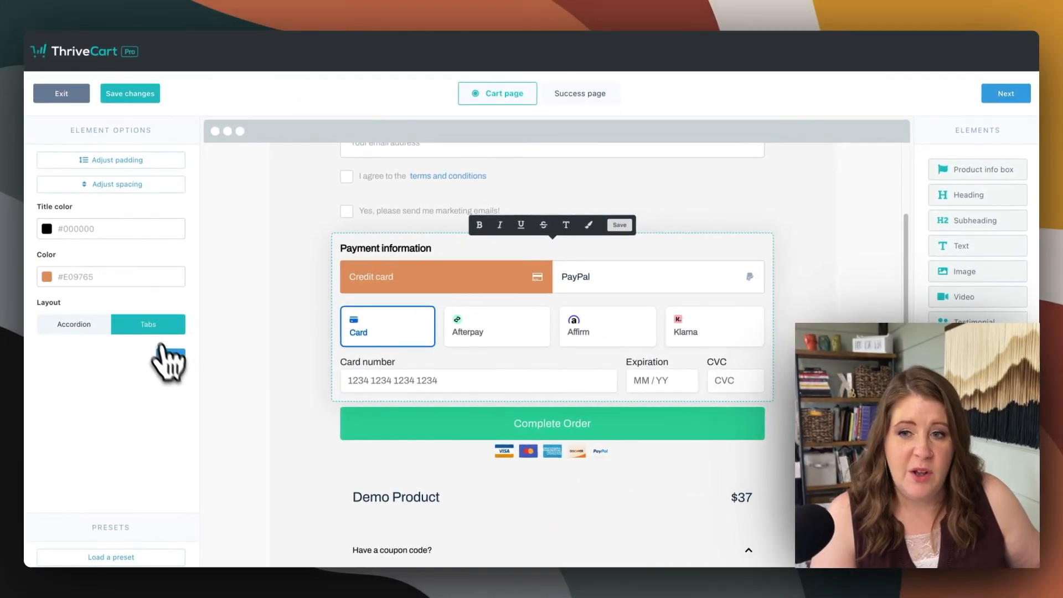
{"action": "left_click", "coordinate": [171, 358]}
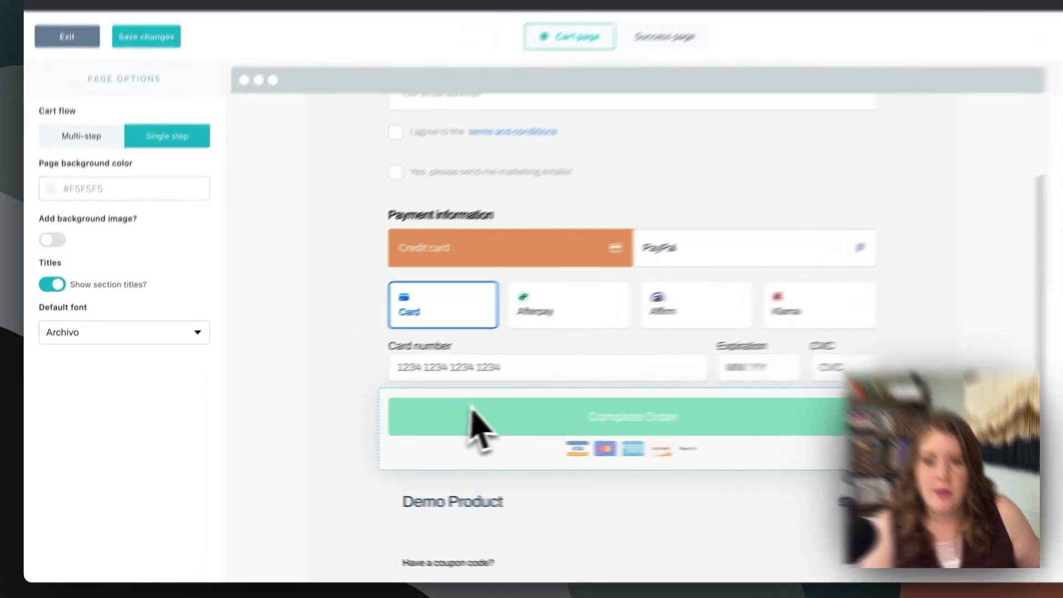
Change the Complete Order button's color to black #000000 and finish editing it
{"action": "left_click", "coordinate": [474, 423]}
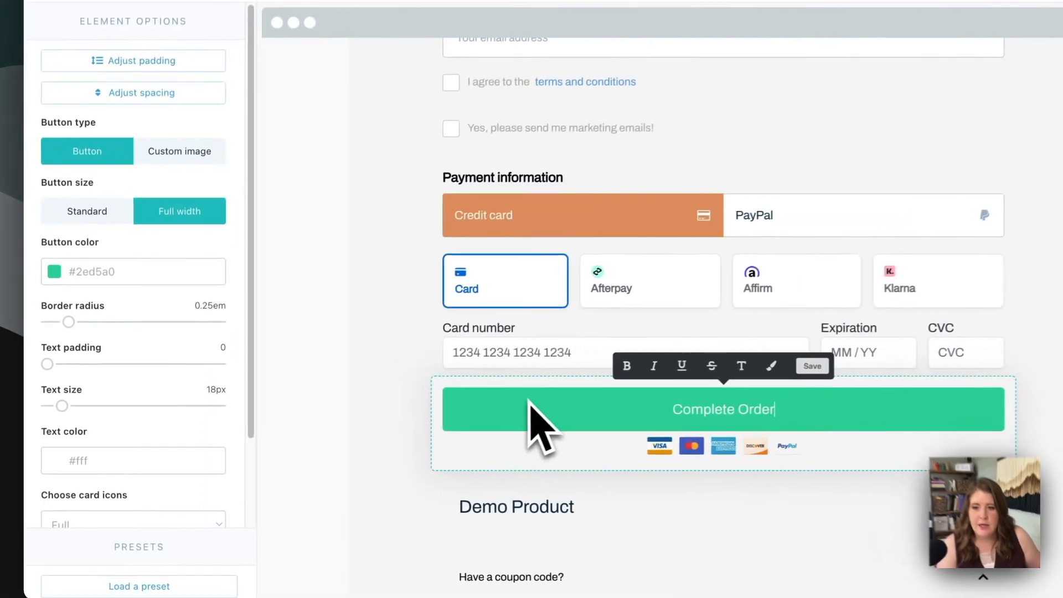
{"action": "left_click", "coordinate": [90, 297]}
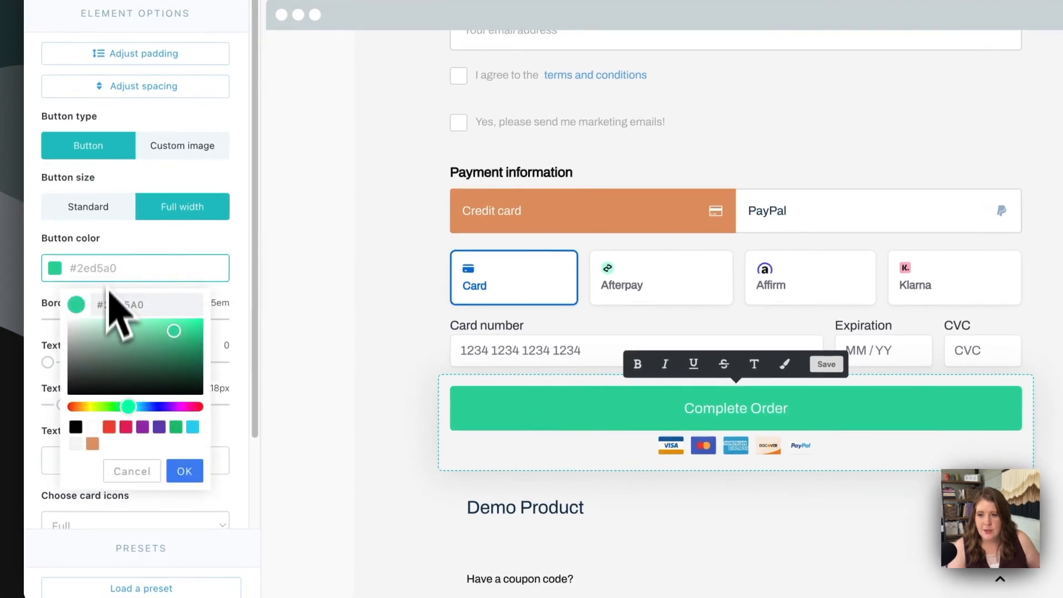
{"action": "left_click", "coordinate": [92, 444]}
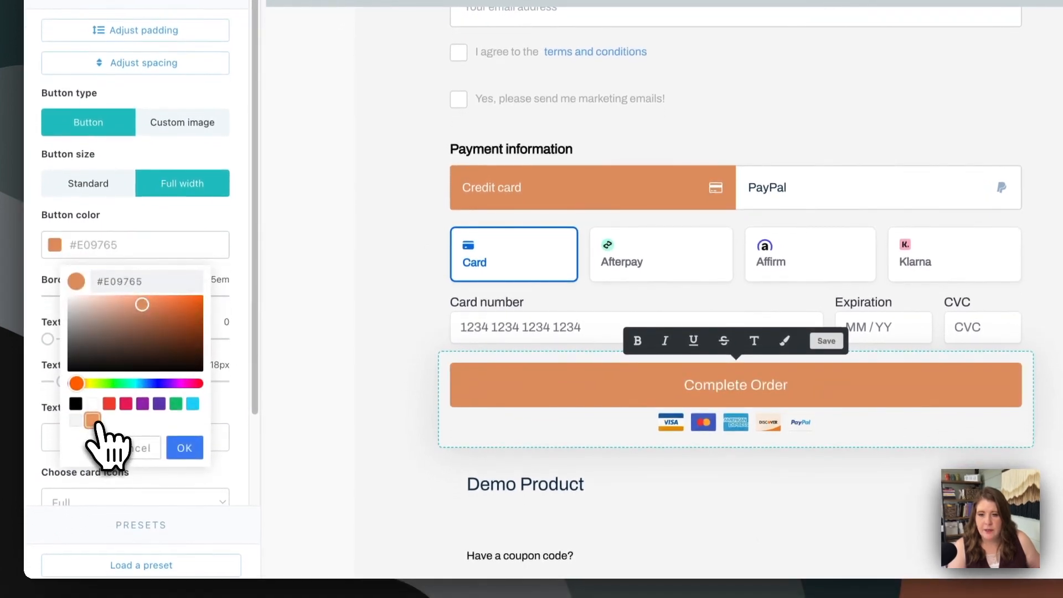
{"action": "left_click", "coordinate": [76, 404]}
{"action": "left_click", "coordinate": [185, 448]}
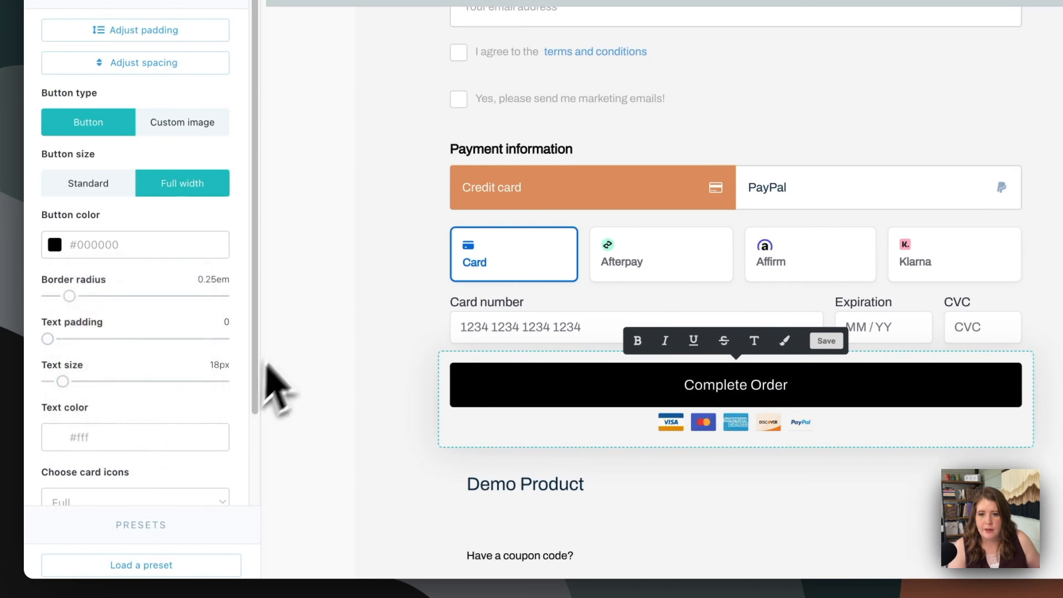
{"action": "left_click", "coordinate": [304, 327]}
Try showing an image in the Demo Product element, open the image library without choosing one, and hide the image again
{"action": "scroll", "coordinate": [320, 315], "scroll_direction": "down", "scroll_amount": 2}
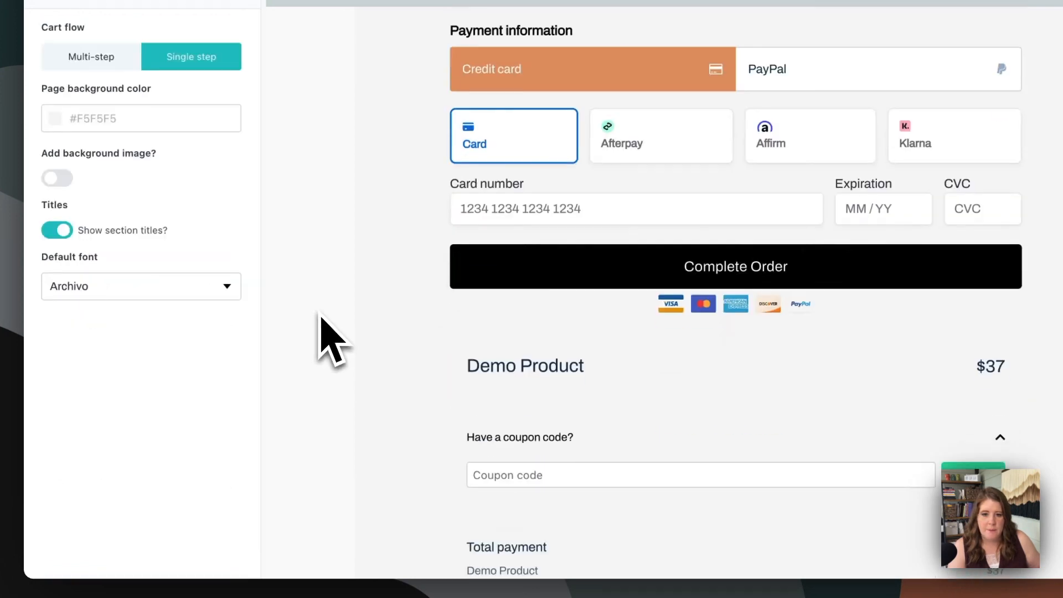
{"action": "left_click", "coordinate": [534, 380]}
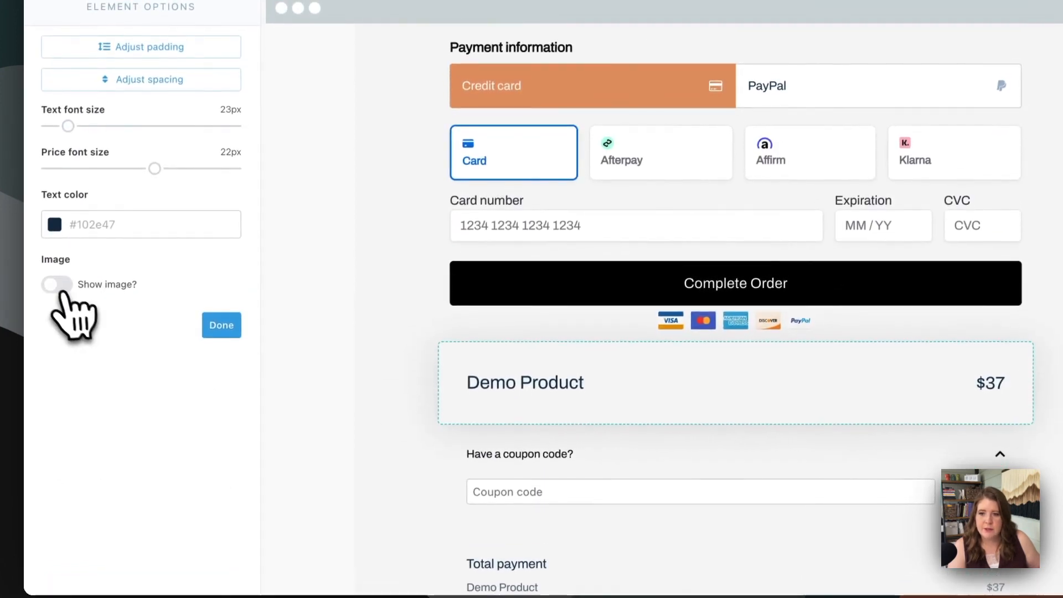
{"action": "left_click", "coordinate": [56, 288]}
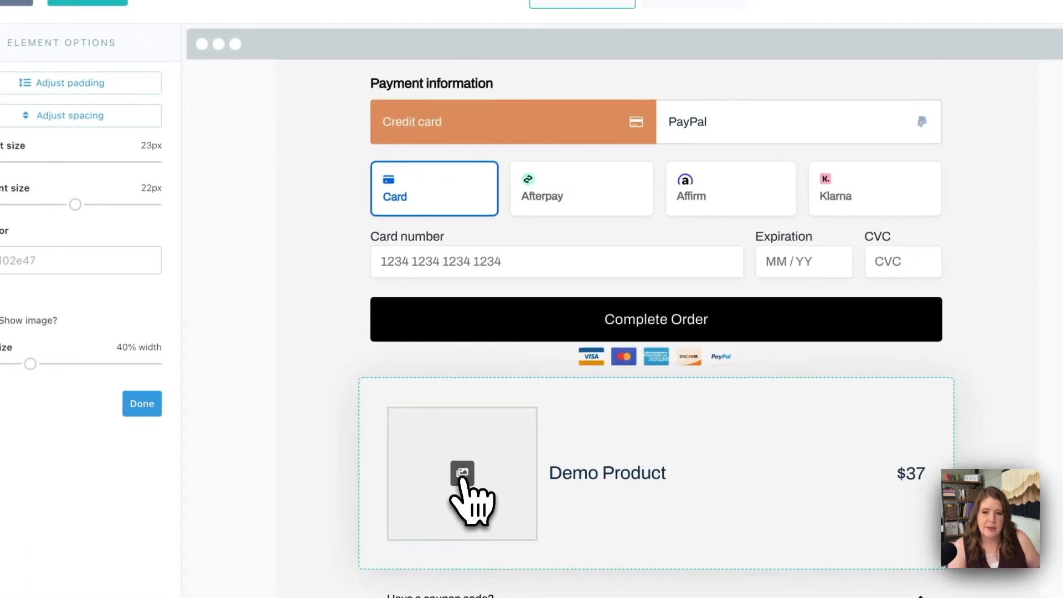
{"action": "left_click", "coordinate": [462, 473]}
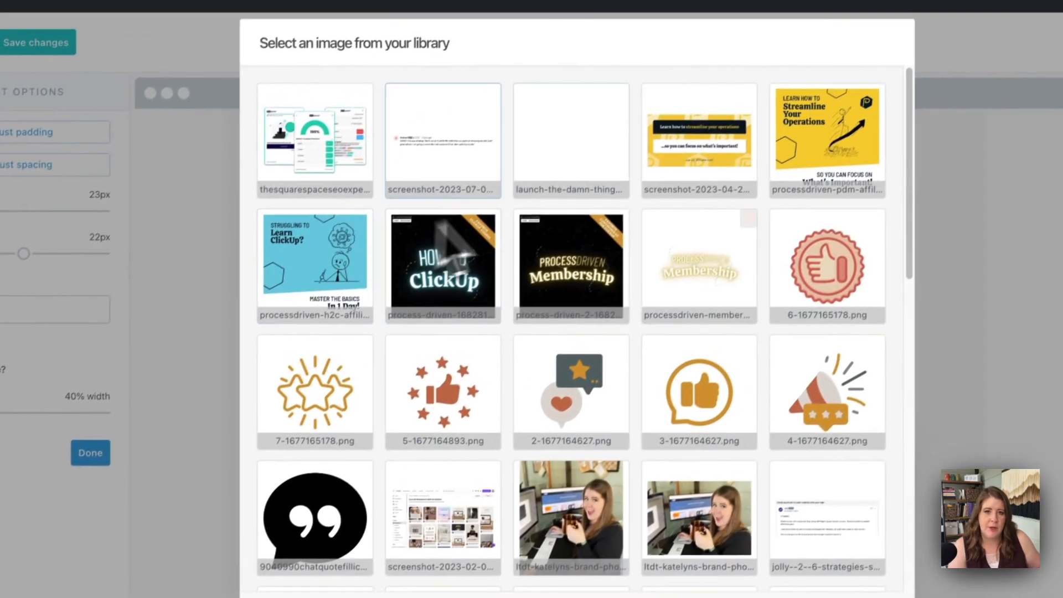
{"action": "left_click", "coordinate": [756, 536]}
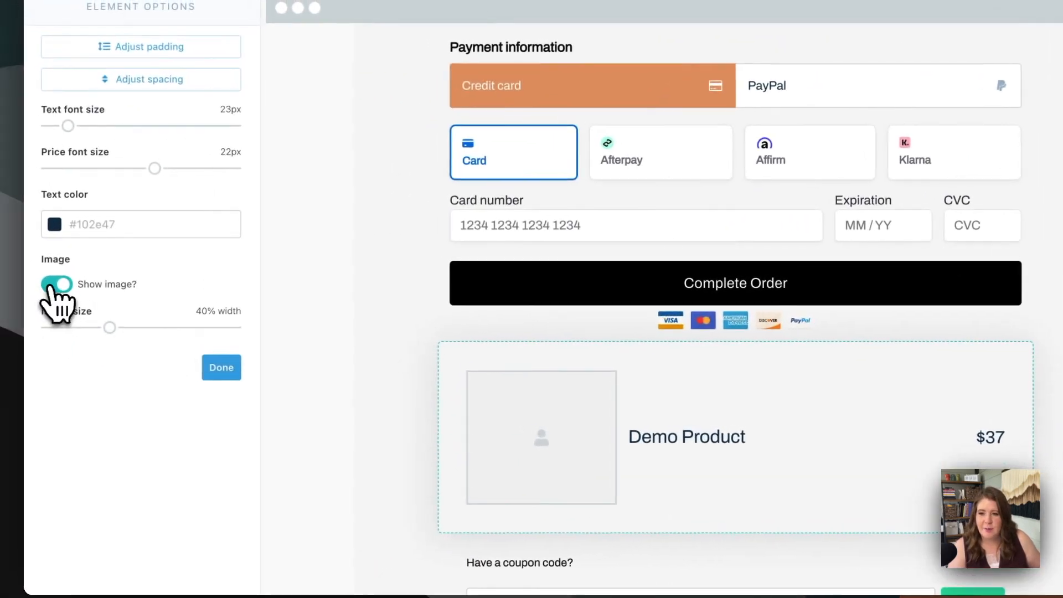
{"action": "left_click", "coordinate": [57, 284]}
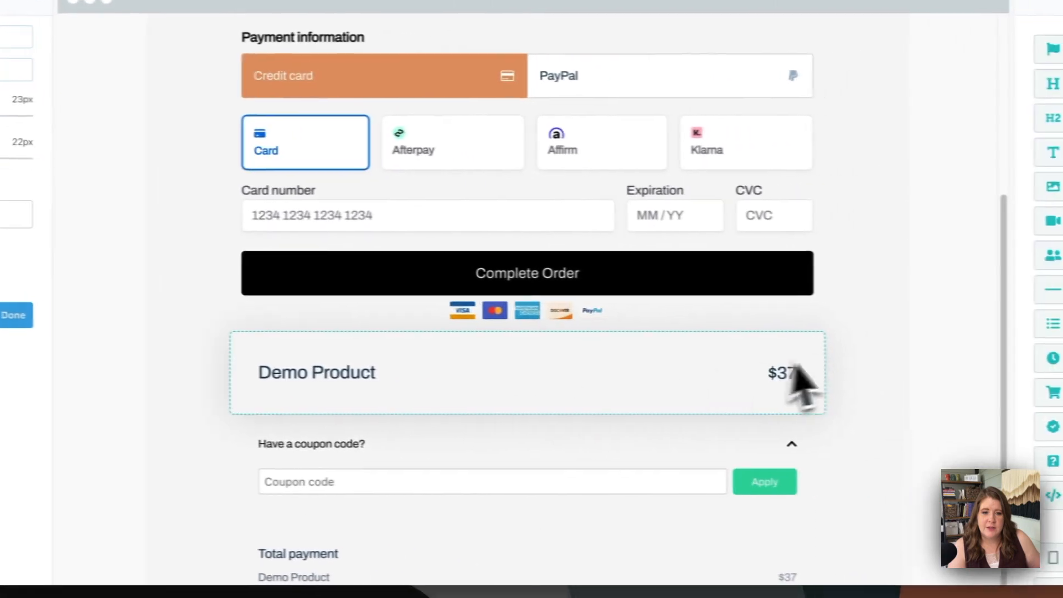
{"action": "left_click", "coordinate": [1038, 371]}
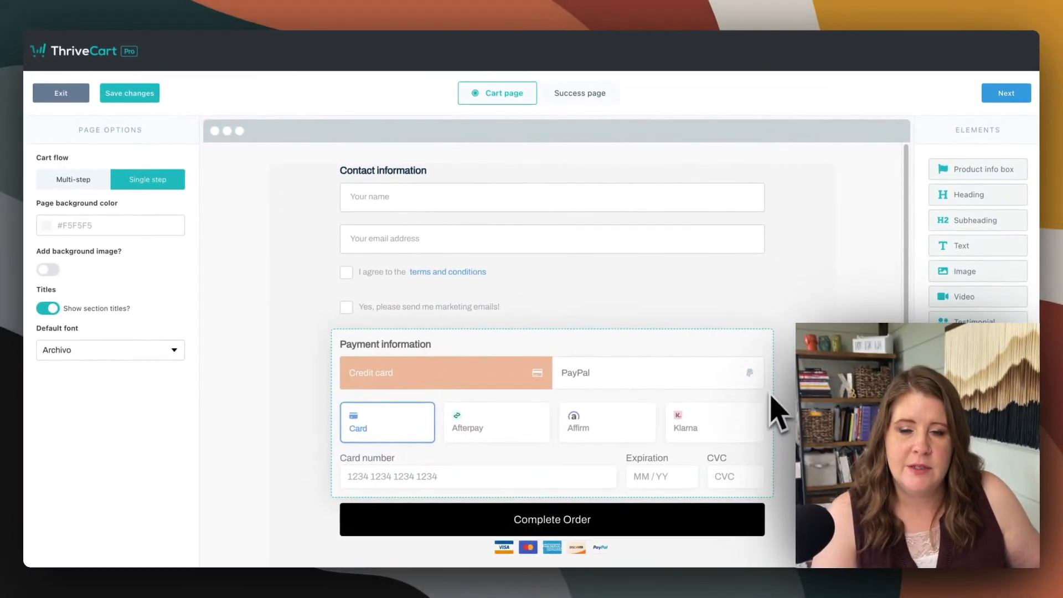
Move the Demo Product name and price element to the top of the cart, above Contact information
{"action": "scroll", "coordinate": [778, 412], "scroll_direction": "down", "scroll_amount": 3}
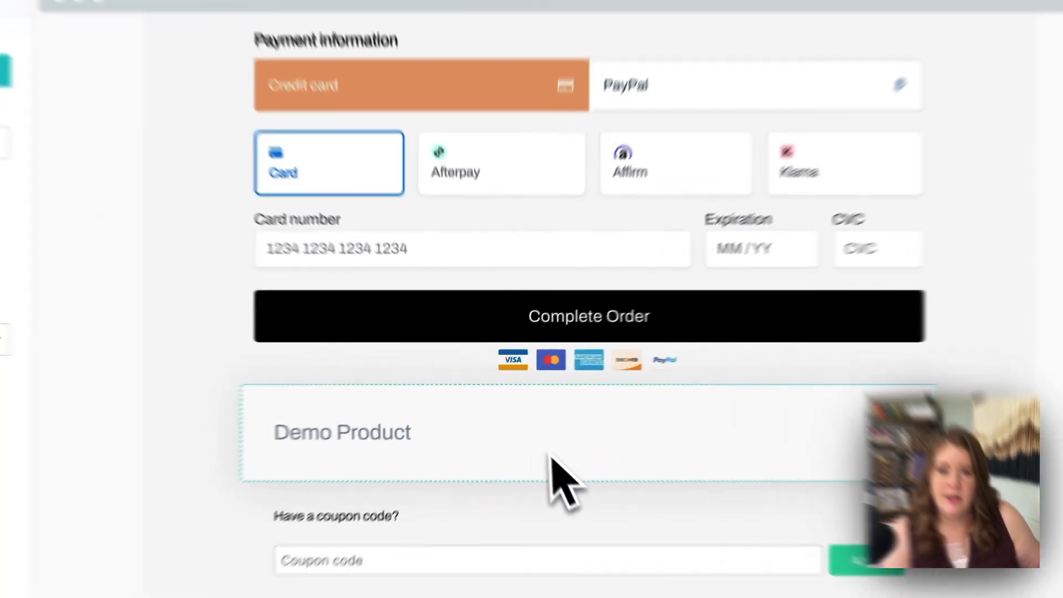
{"action": "left_click_drag", "start_coordinate": [528, 422], "coordinate": [493, 182]}
{"action": "left_click_drag", "start_coordinate": [526, 272], "coordinate": [506, 204]}
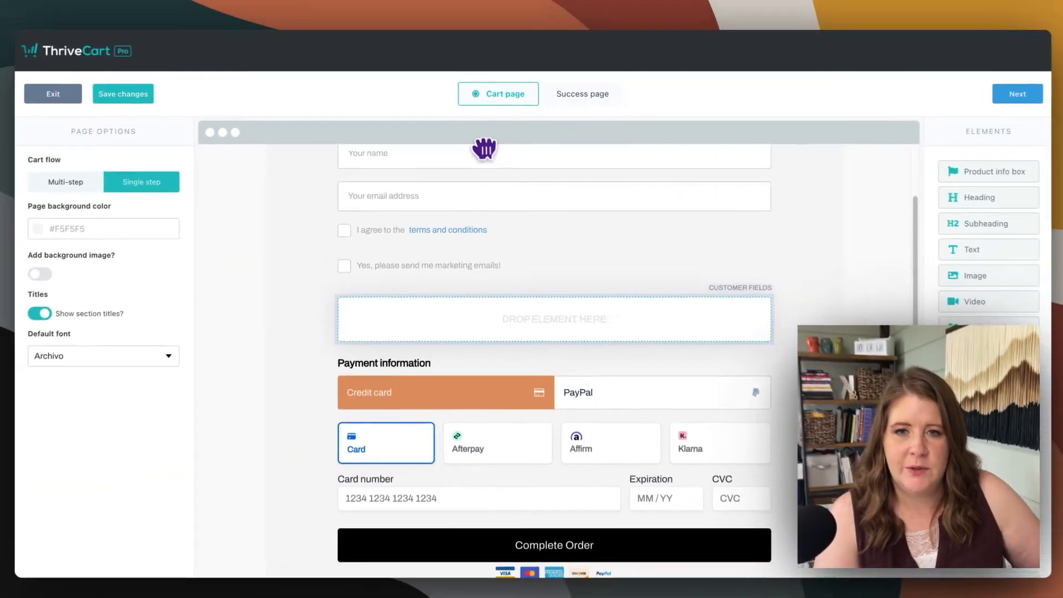
{"action": "left_click_drag", "start_coordinate": [484, 148], "coordinate": [475, 196]}
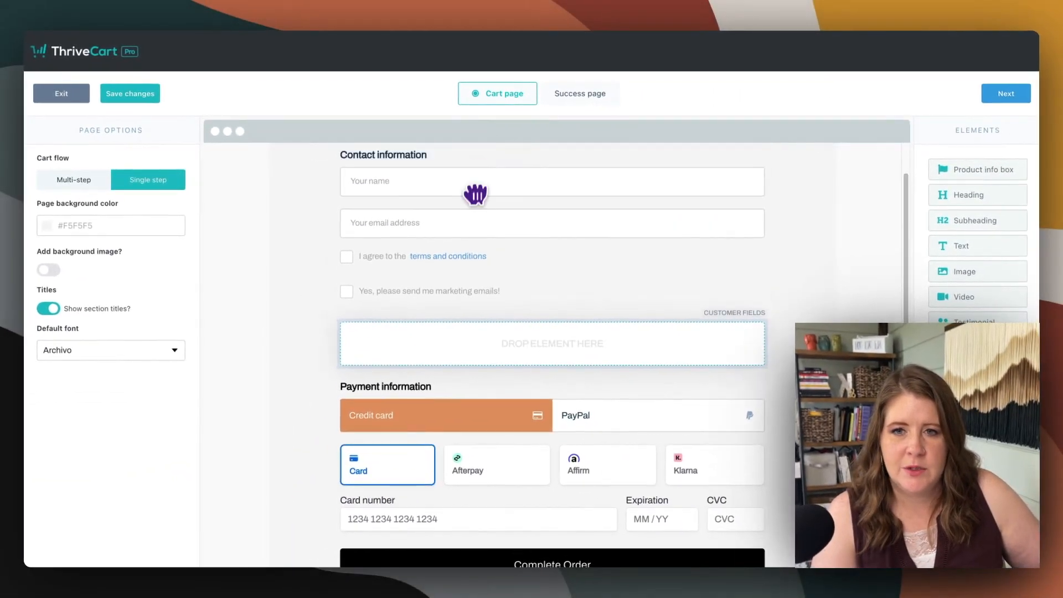
{"action": "left_click_drag", "start_coordinate": [454, 243], "coordinate": [420, 171]}
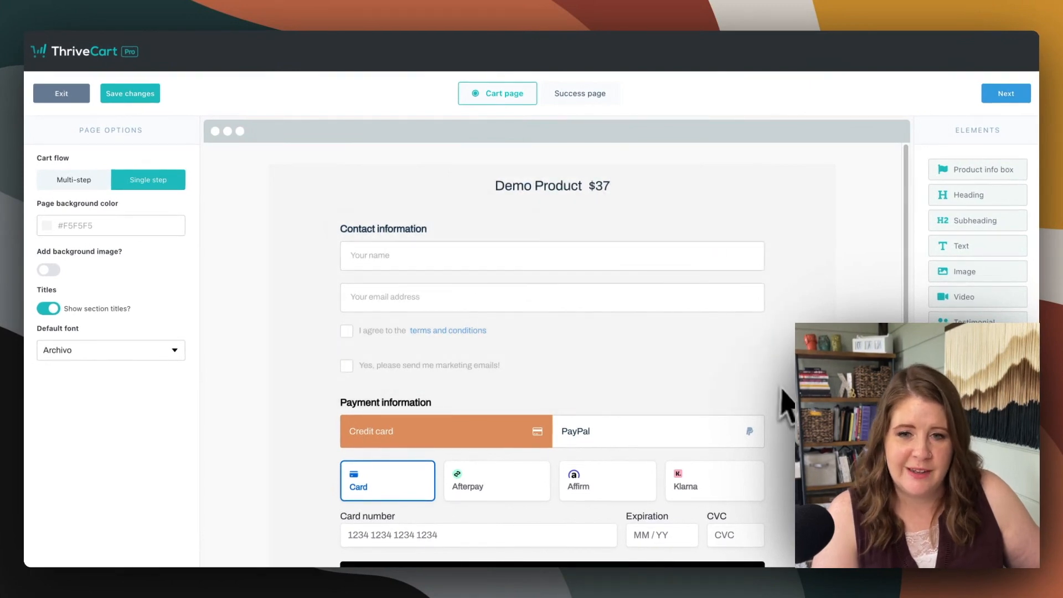
Set the coupon code element's button color to #E09765 and finish editing it
{"action": "scroll", "coordinate": [609, 443], "scroll_direction": "down", "scroll_amount": 3}
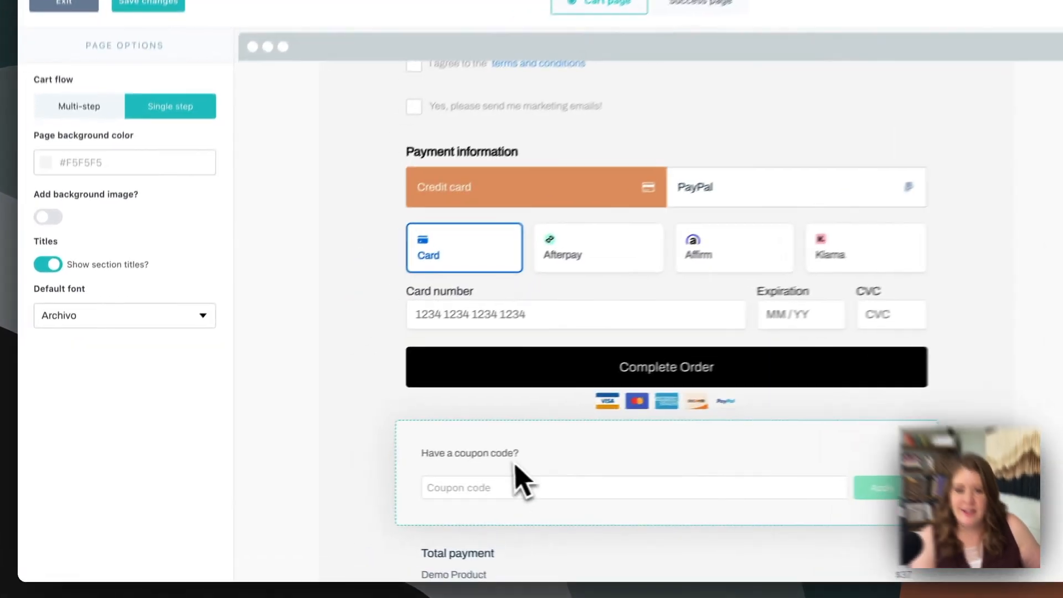
{"action": "left_click", "coordinate": [434, 477]}
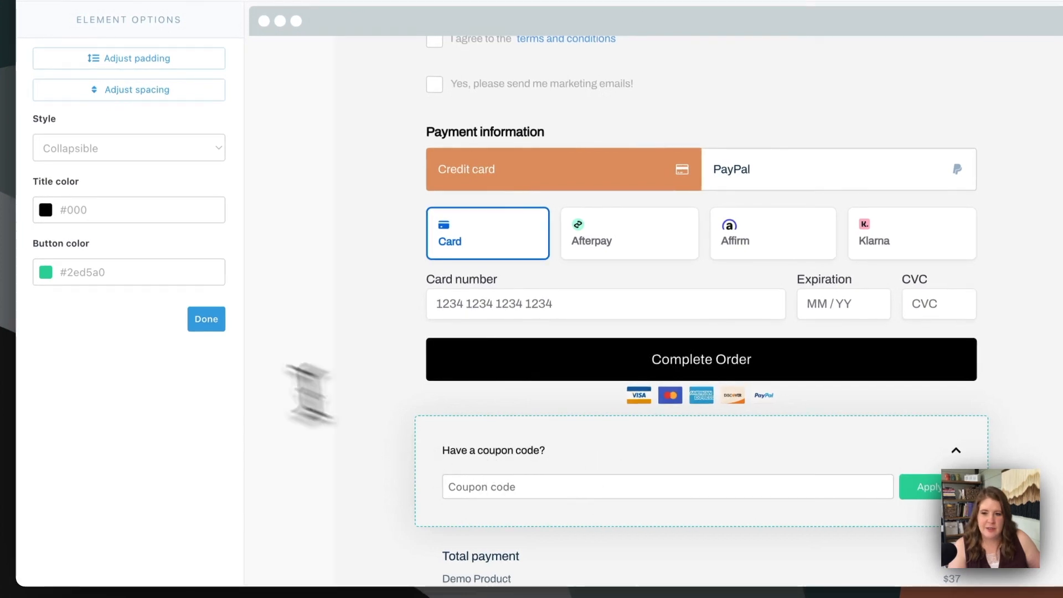
{"action": "left_click", "coordinate": [106, 272]}
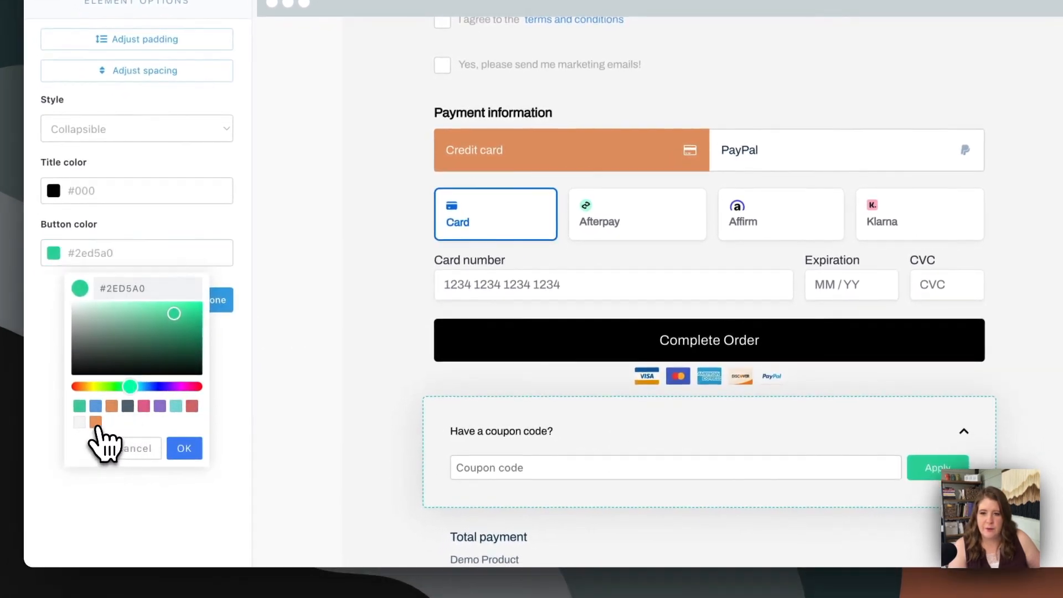
{"action": "left_click", "coordinate": [97, 422]}
{"action": "left_click", "coordinate": [184, 447]}
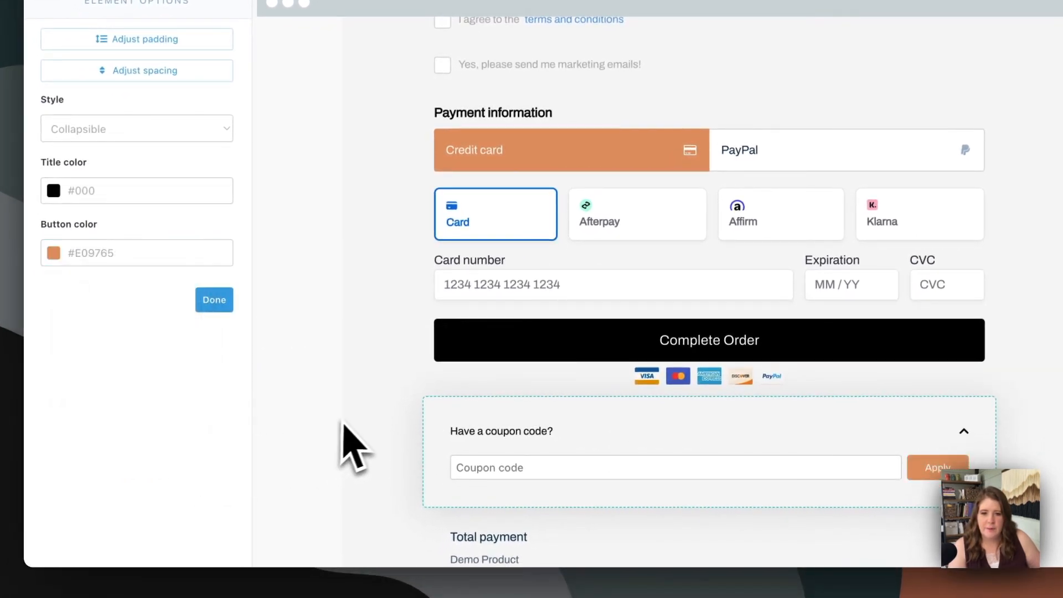
{"action": "left_click", "coordinate": [393, 408]}
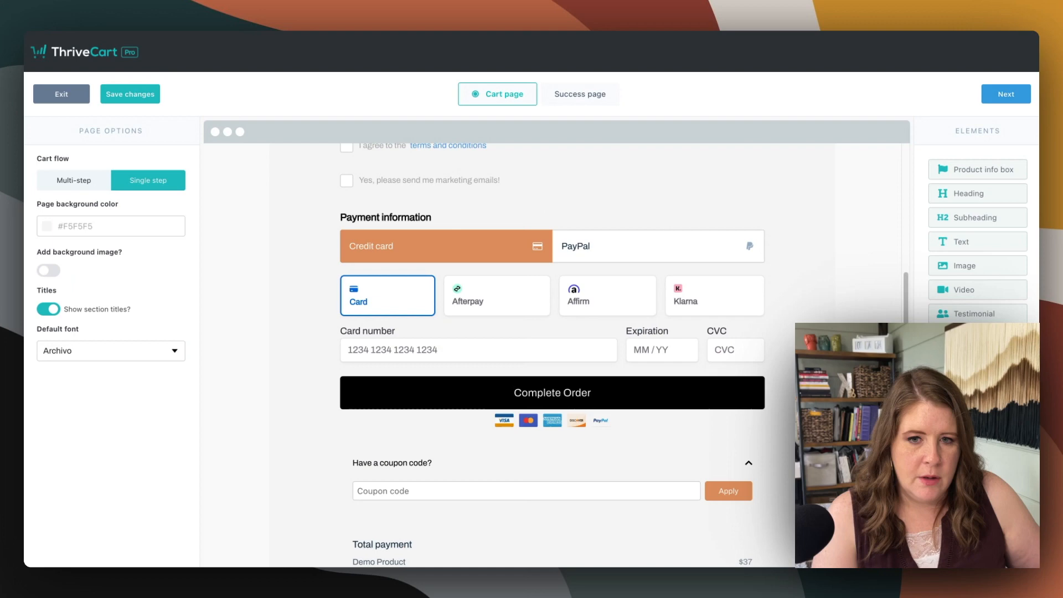
Review the cart page, check the Services Demo page in Squarespace, and return to the ThriveCart editor
{"action": "scroll", "coordinate": [757, 372], "scroll_direction": "down", "scroll_amount": 1}
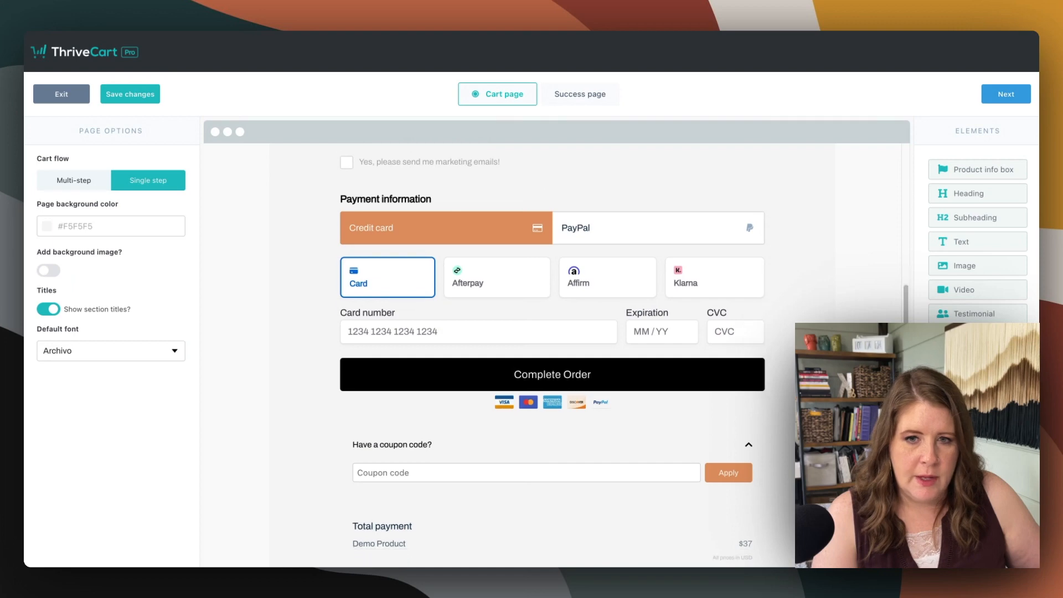
{"action": "scroll", "coordinate": [757, 372], "scroll_direction": "up", "scroll_amount": 5}
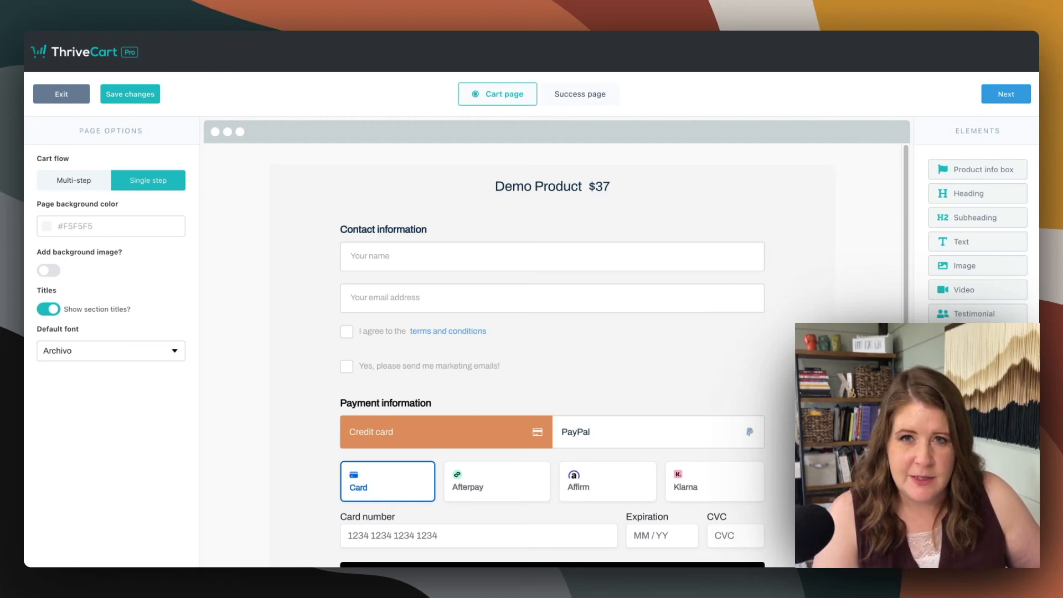
{"action": "left_click", "coordinate": [276, 2]}
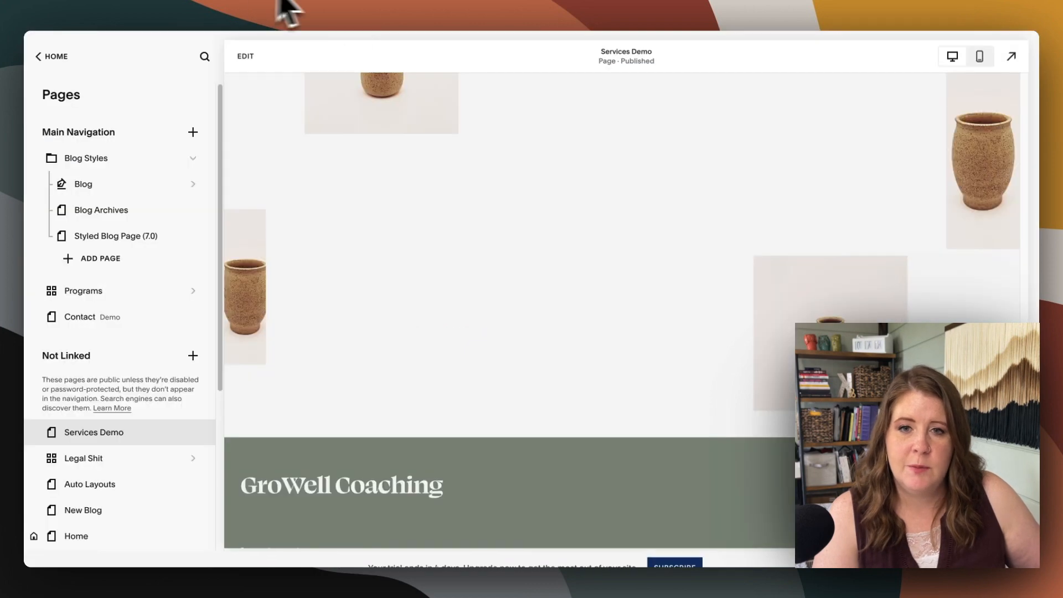
{"action": "left_click", "coordinate": [130, 1]}
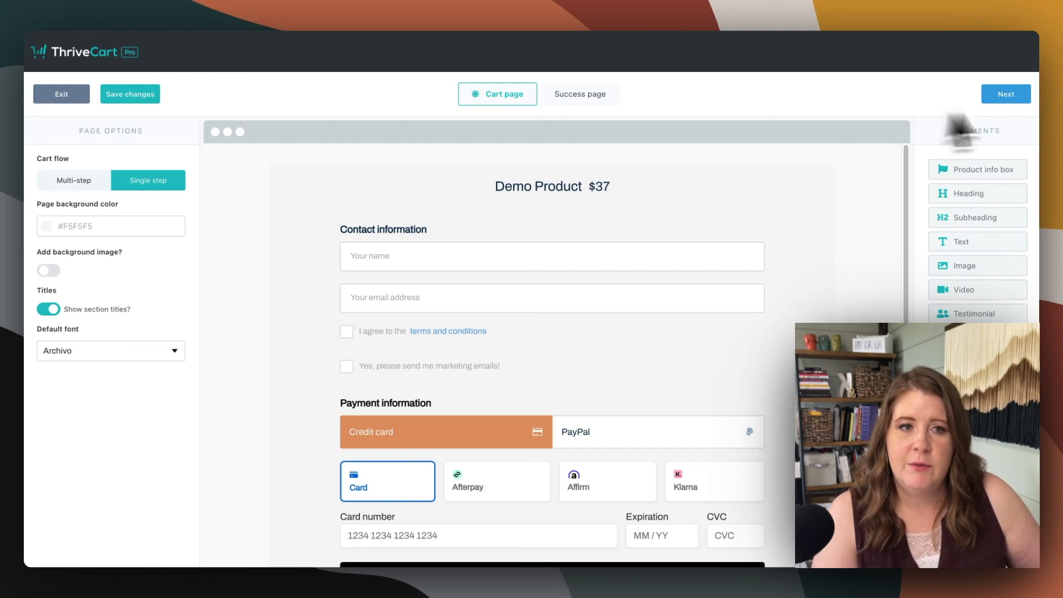
Proceed to the Success page and replace its page background color with the copied color value
{"action": "left_click", "coordinate": [1009, 96]}
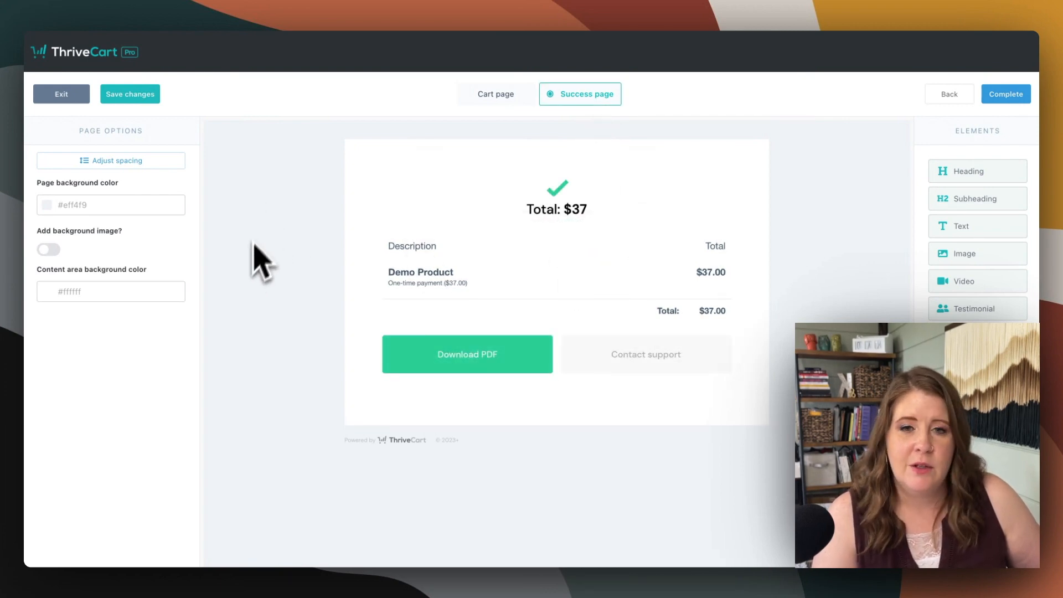
{"action": "left_click", "coordinate": [109, 206]}
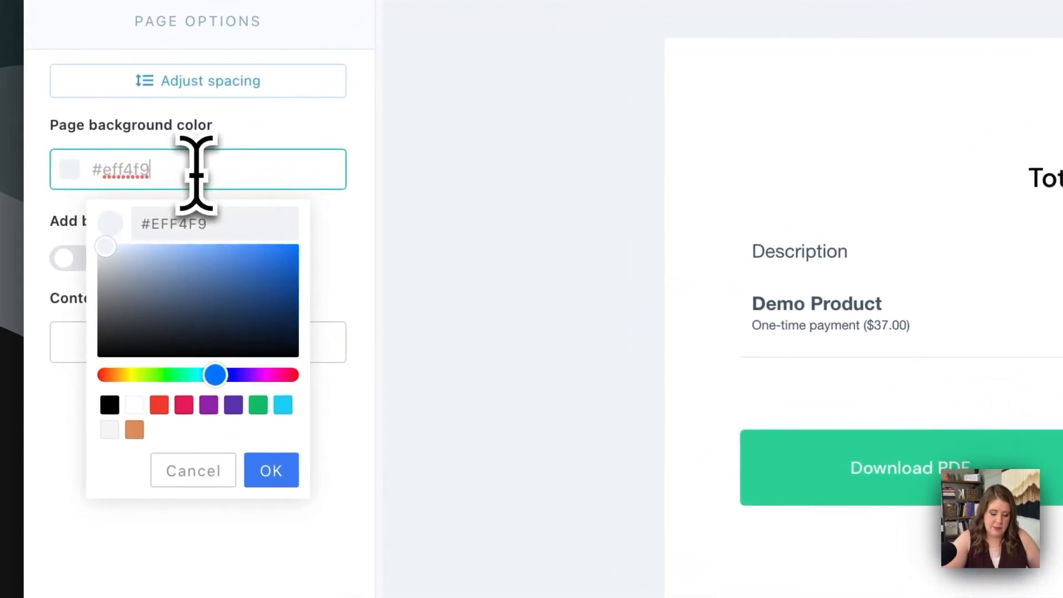
{"action": "key", "text": "super+a"}
{"action": "type", "text": "#F5F5F5"}
{"action": "left_click", "coordinate": [268, 470]}
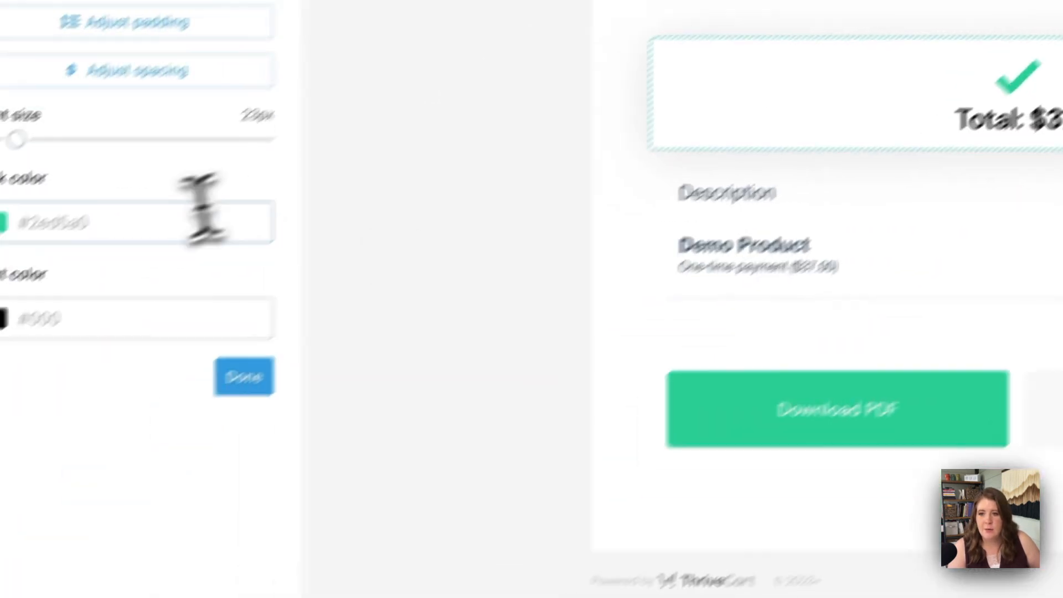
Examine the order total element's tick color and the order summary element's PDF and support button options
{"action": "left_click", "coordinate": [214, 169]}
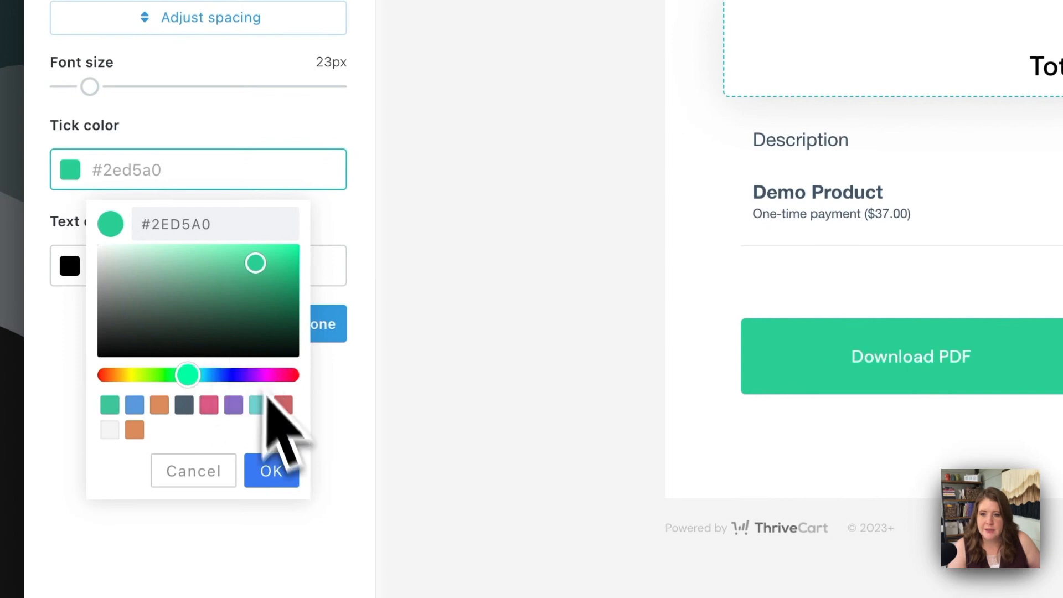
{"action": "left_click", "coordinate": [275, 470]}
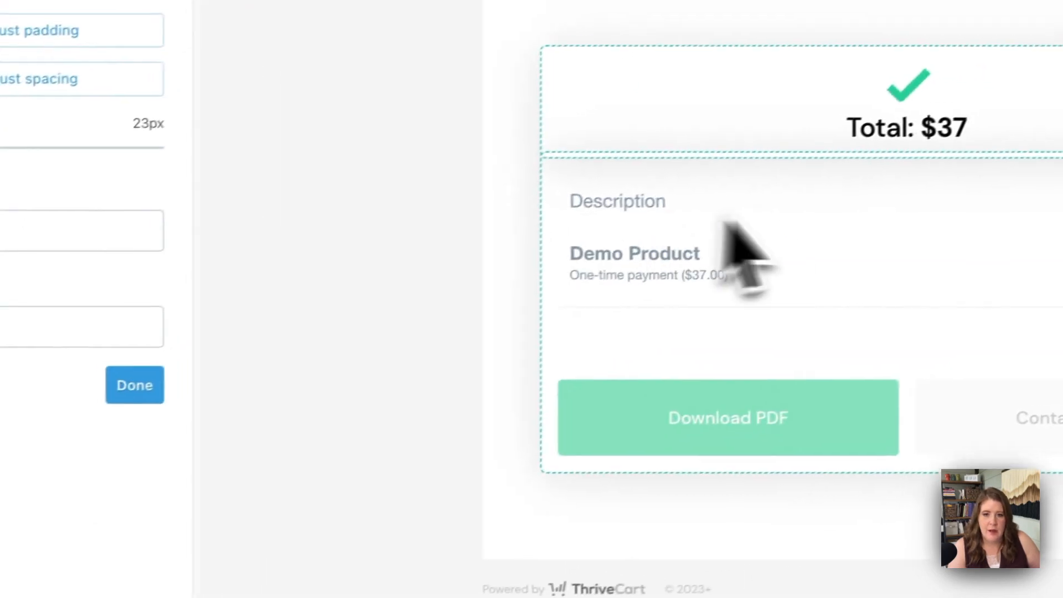
{"action": "left_click", "coordinate": [886, 171]}
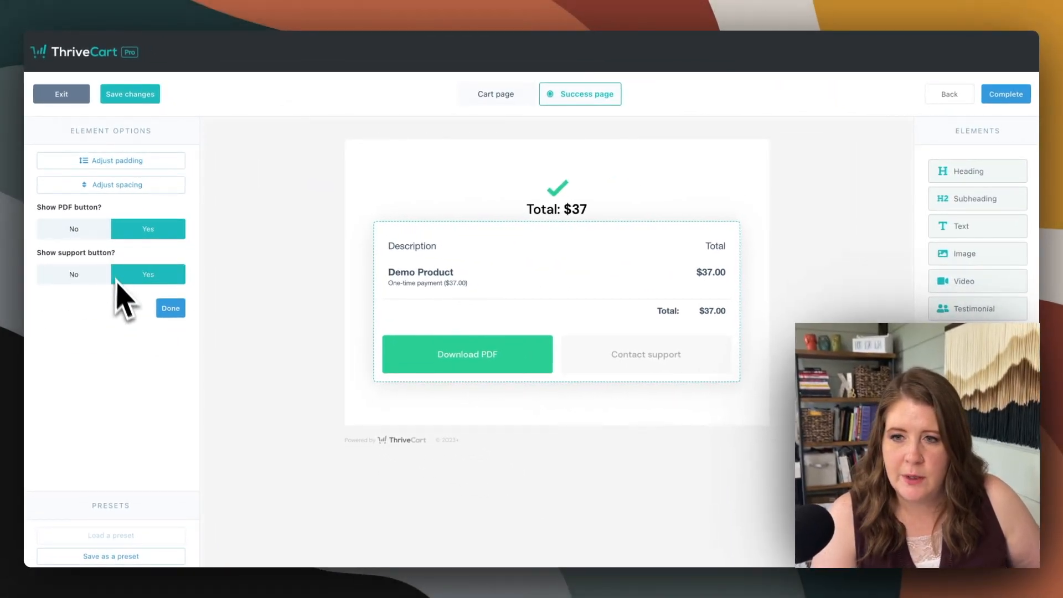
{"action": "left_click", "coordinate": [170, 310]}
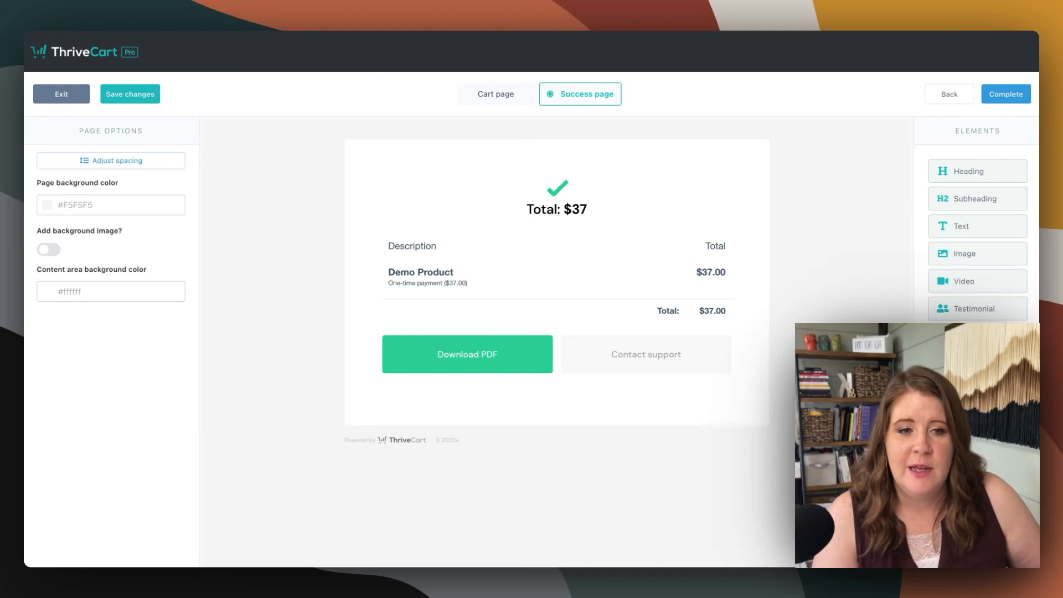
Add an empty custom HTML element above the order total on the success page and complete the design
{"action": "left_click_drag", "start_coordinate": [977, 446], "coordinate": [545, 176]}
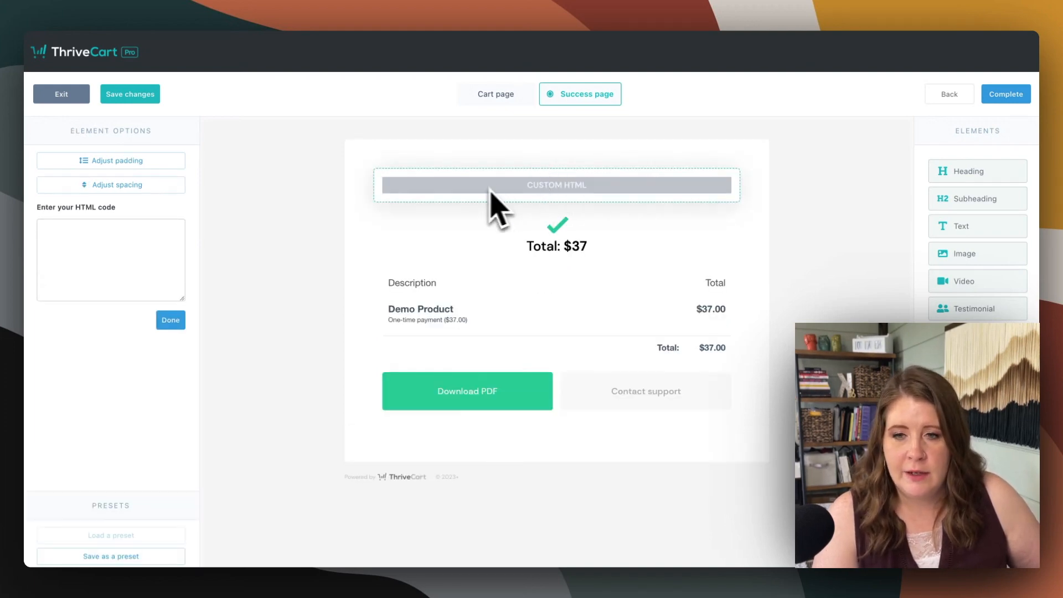
{"action": "left_click", "coordinate": [50, 251]}
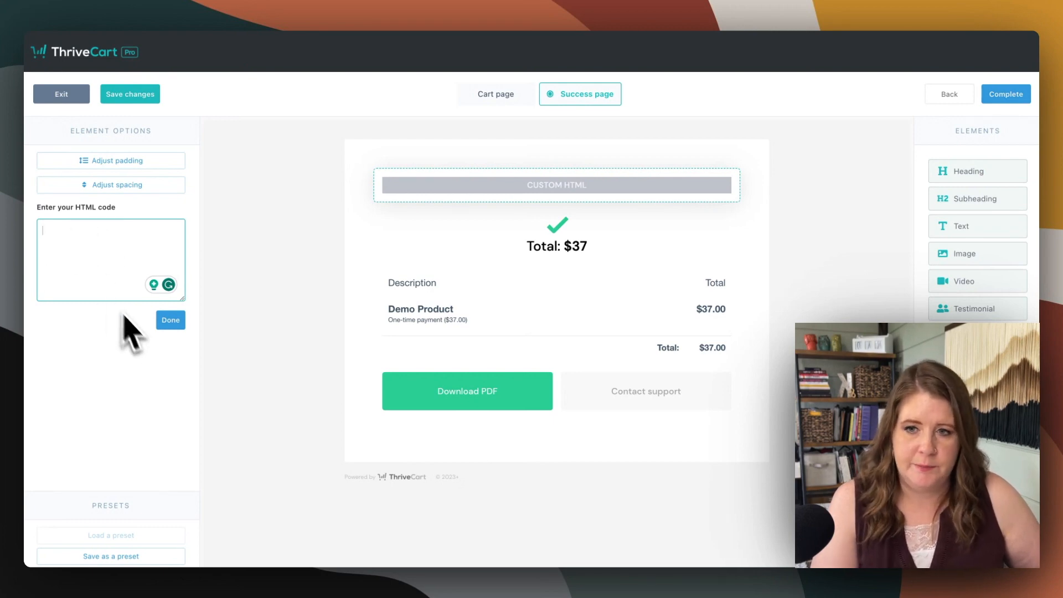
{"action": "left_click", "coordinate": [167, 321]}
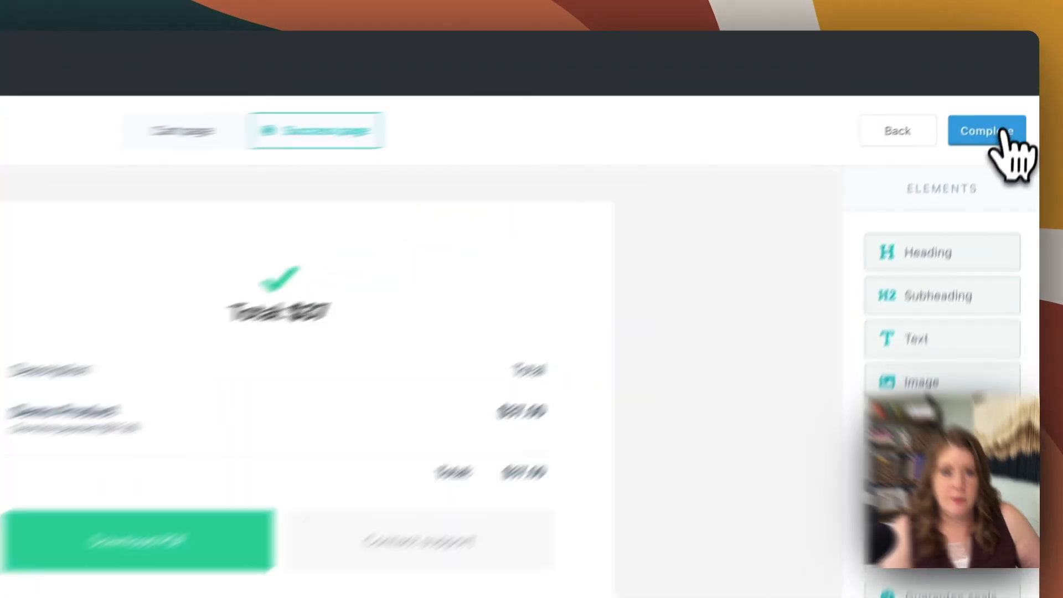
{"action": "left_click", "coordinate": [1003, 135]}
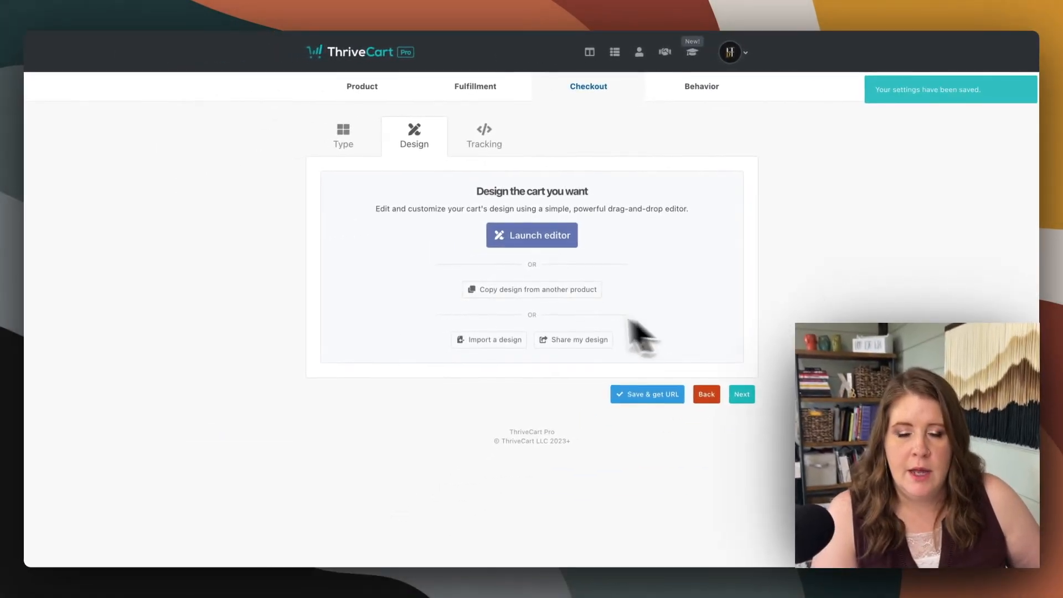
Continue past the checkout design and tracking services to the behavior rules without enabling any tracking
{"action": "left_click", "coordinate": [742, 395]}
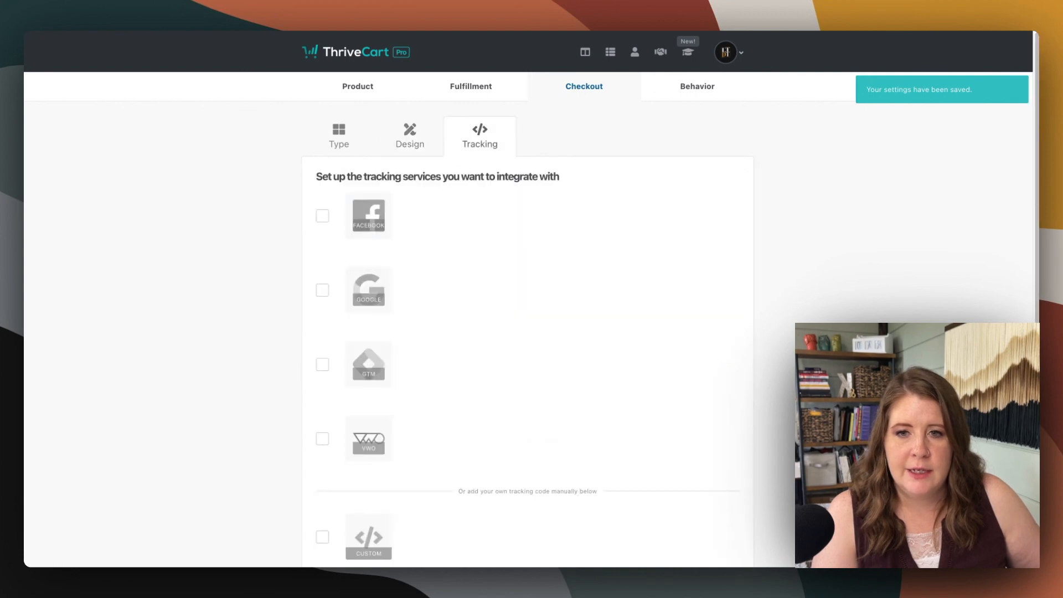
{"action": "scroll", "coordinate": [845, 321], "scroll_direction": "down", "scroll_amount": 2}
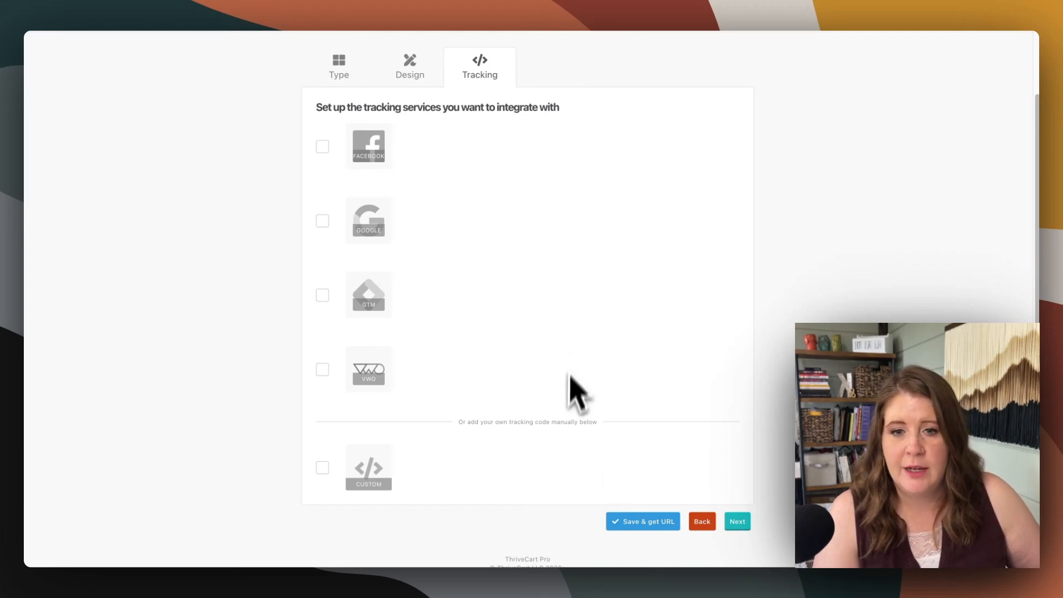
{"action": "left_click", "coordinate": [736, 521]}
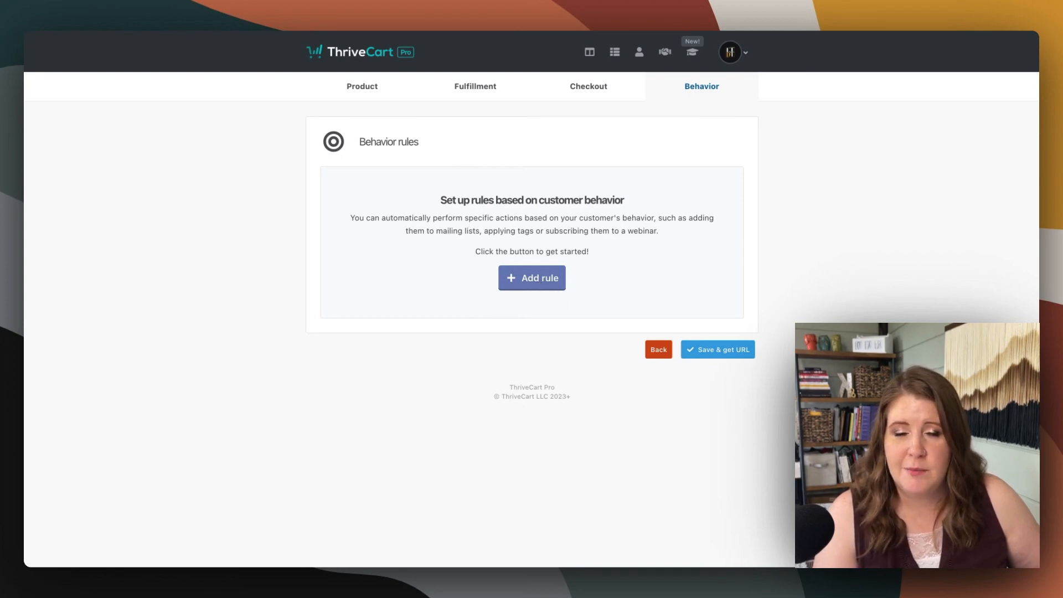
Add a behavior rule that uses ConvertKit to apply the existing Marketable tag when the custom checkbox is ticked
{"action": "left_click", "coordinate": [537, 280]}
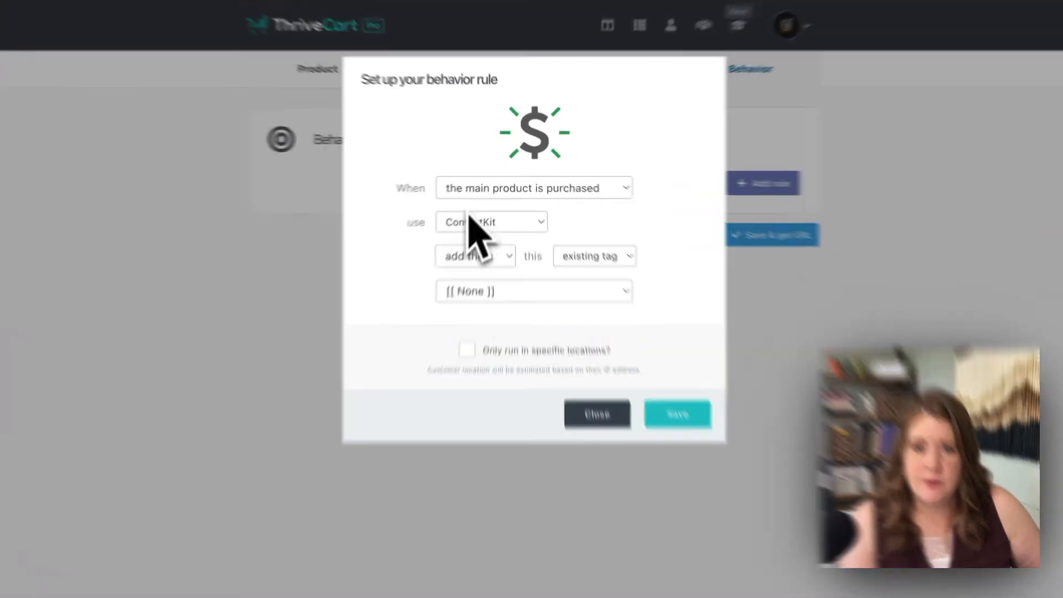
{"action": "left_click", "coordinate": [479, 181]}
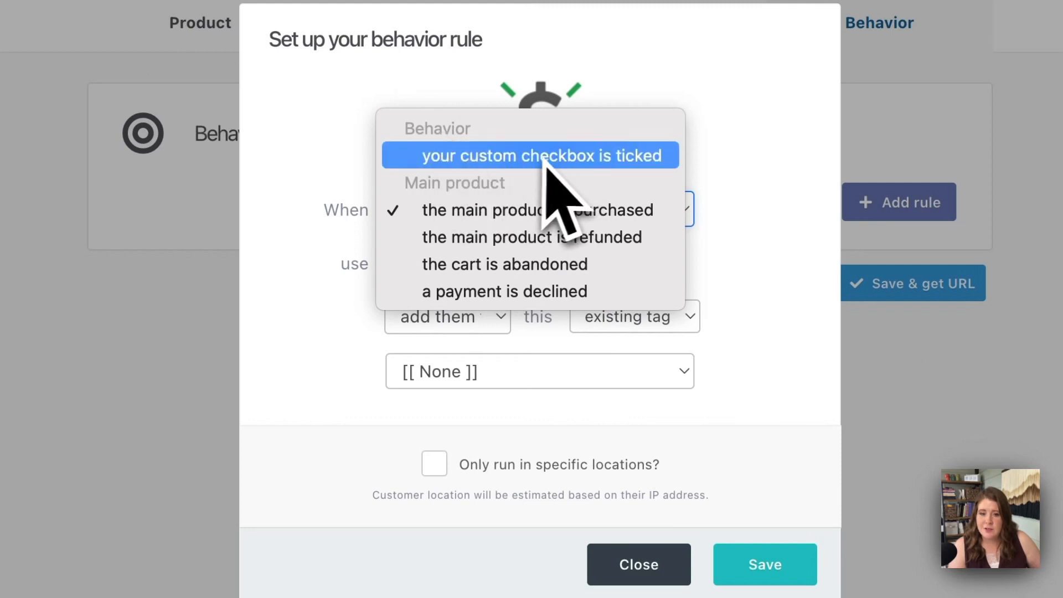
{"action": "left_click", "coordinate": [606, 158]}
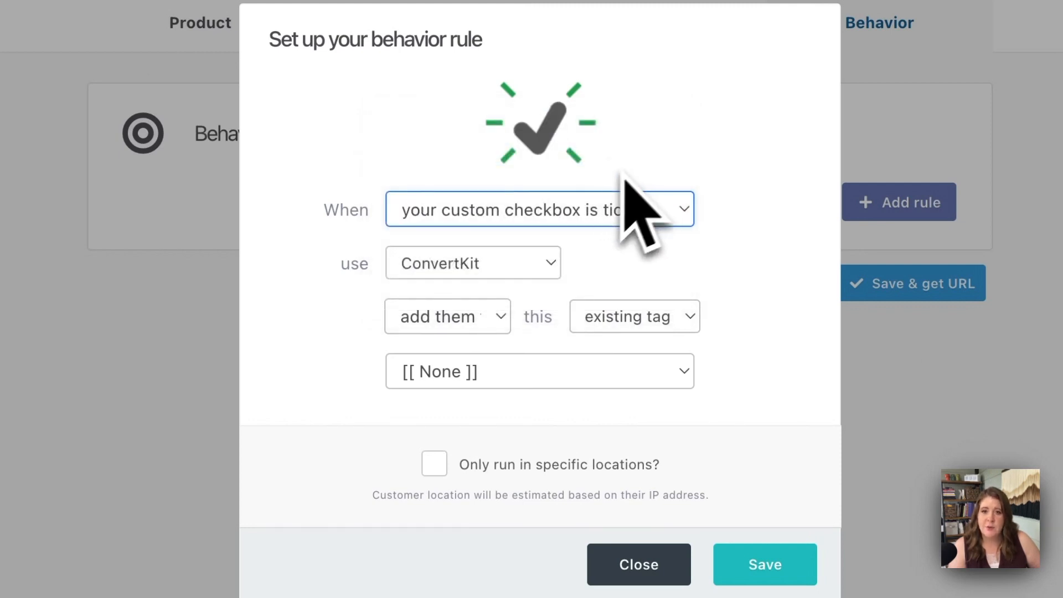
{"action": "left_click", "coordinate": [481, 314]}
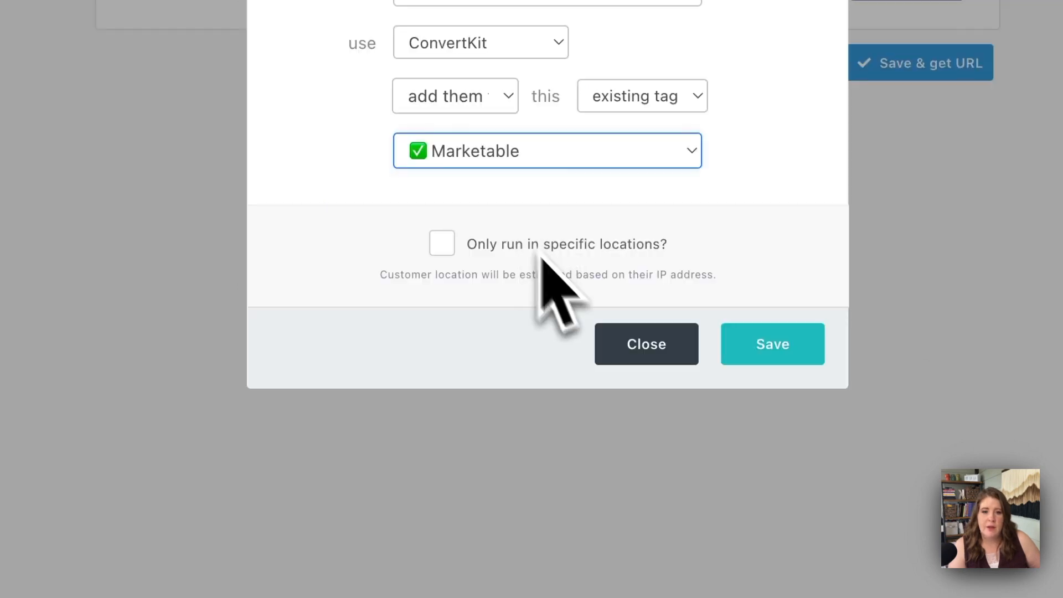
{"action": "left_click", "coordinate": [739, 332]}
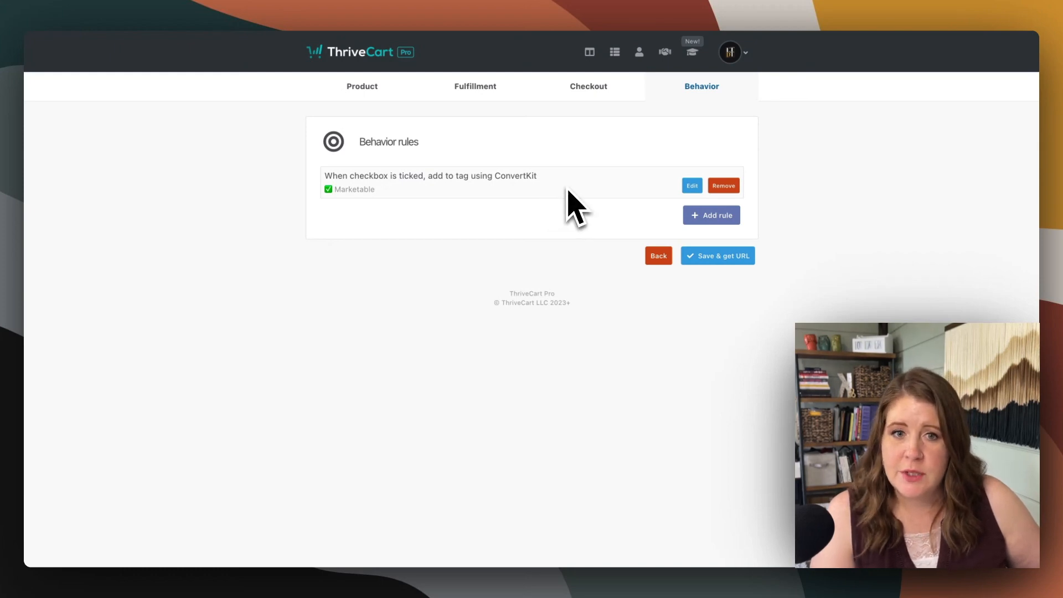
Save the product and copy the embed code that places the cart straight into a page
{"action": "left_click", "coordinate": [692, 219]}
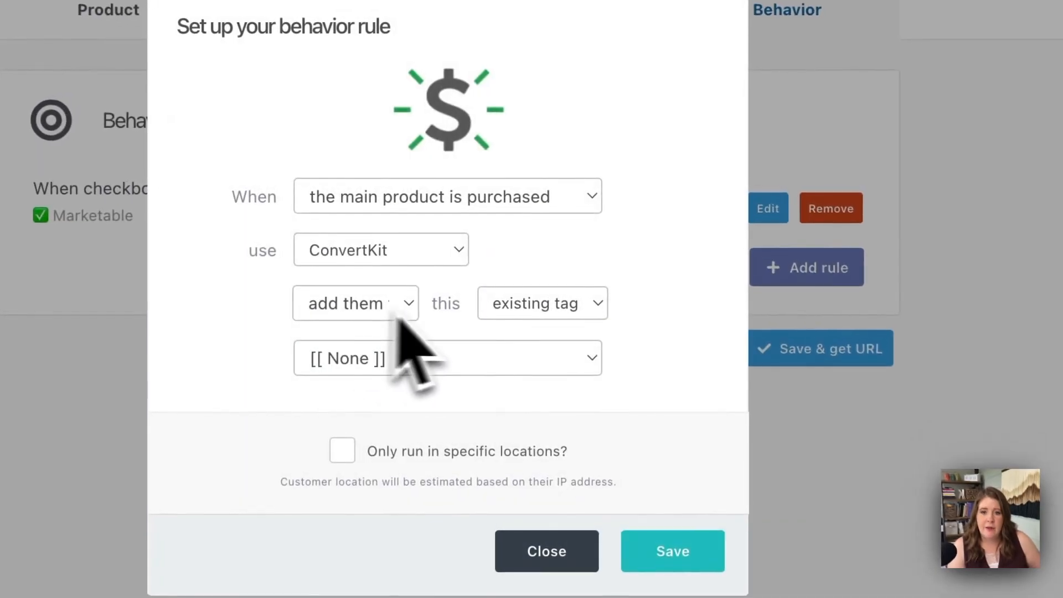
{"action": "left_click", "coordinate": [533, 305]}
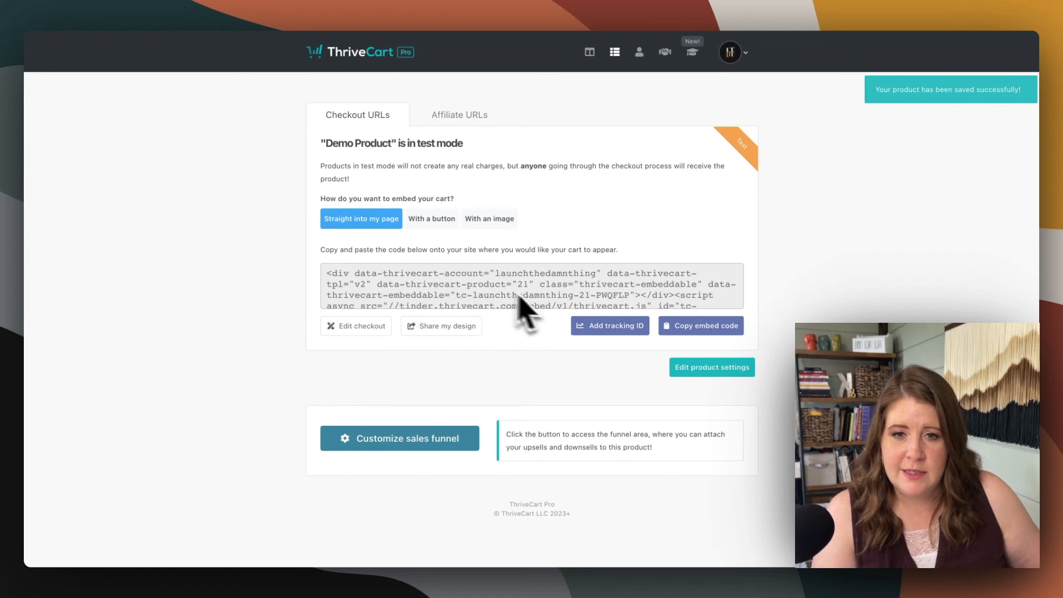
{"action": "left_click", "coordinate": [705, 335]}
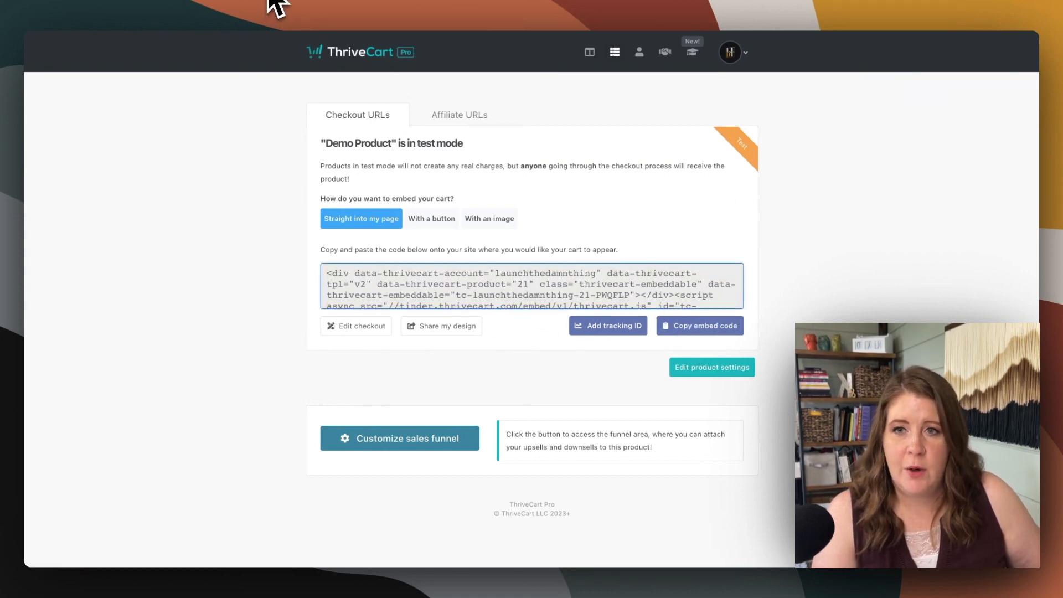
Switch to Squarespace, edit the Services Demo page, and add an Embed block to the section with the vase images
{"action": "left_click", "coordinate": [268, 0]}
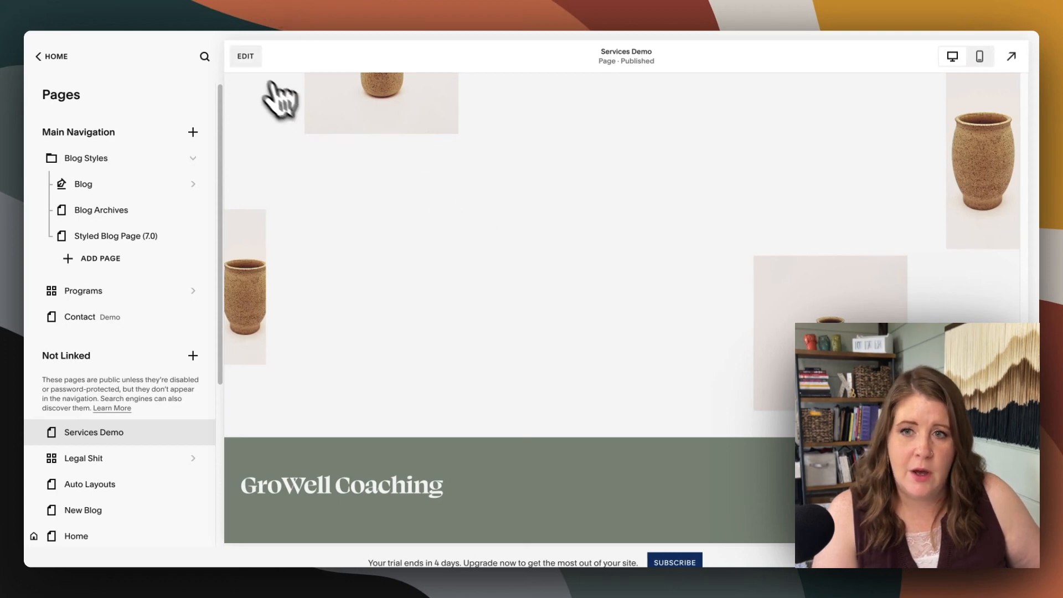
{"action": "left_click", "coordinate": [245, 57]}
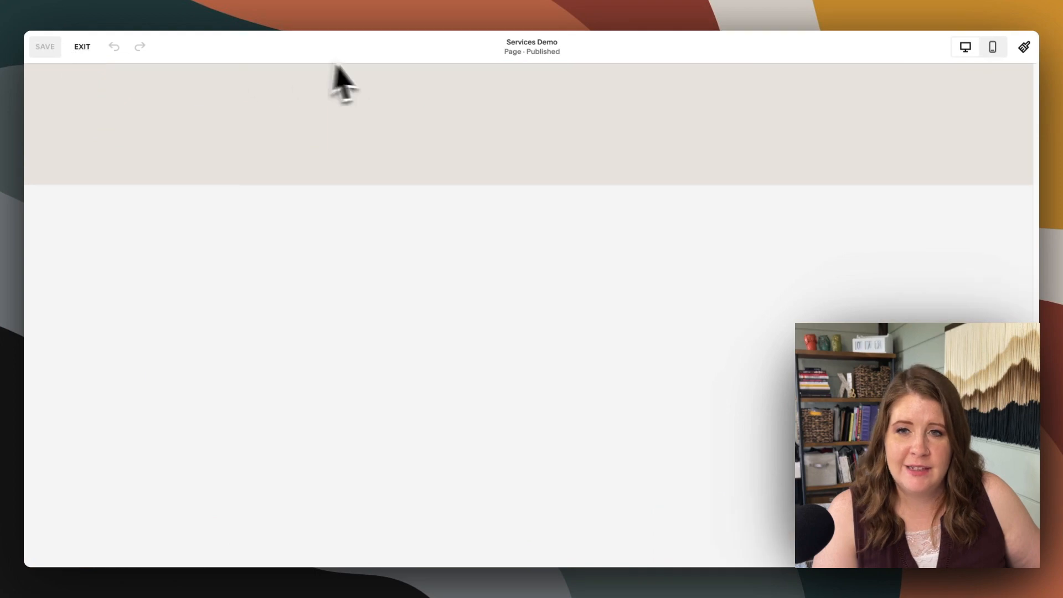
{"action": "scroll", "coordinate": [505, 255], "scroll_direction": "down", "scroll_amount": 3}
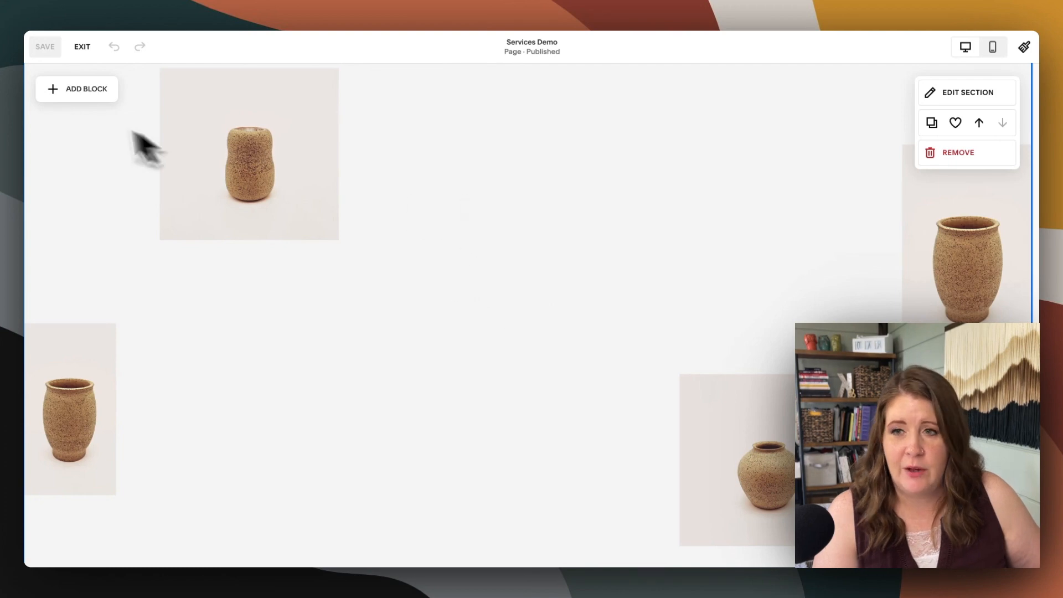
{"action": "left_click", "coordinate": [83, 90]}
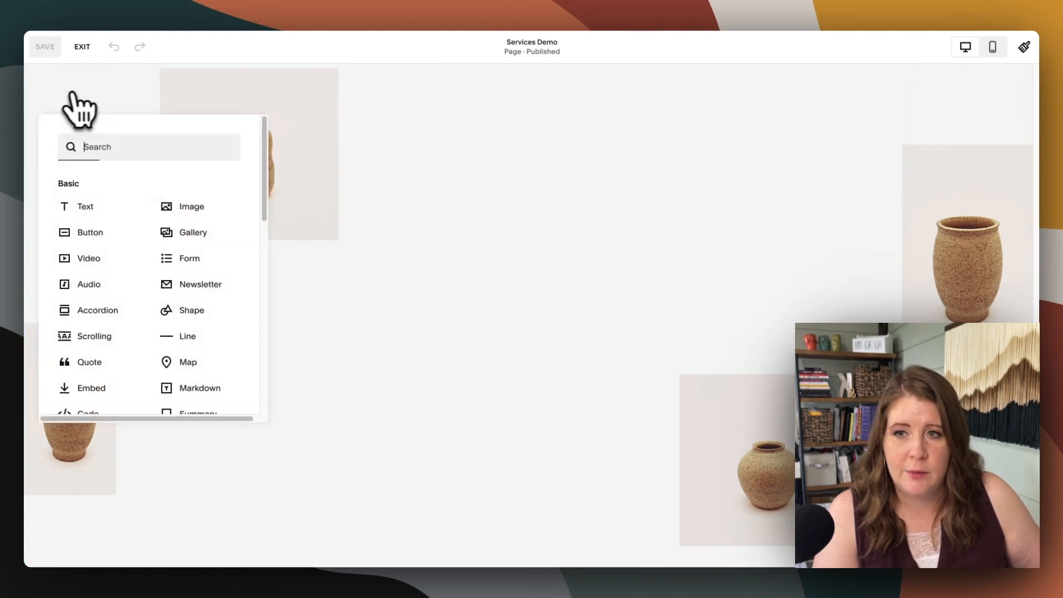
{"action": "left_click", "coordinate": [99, 387]}
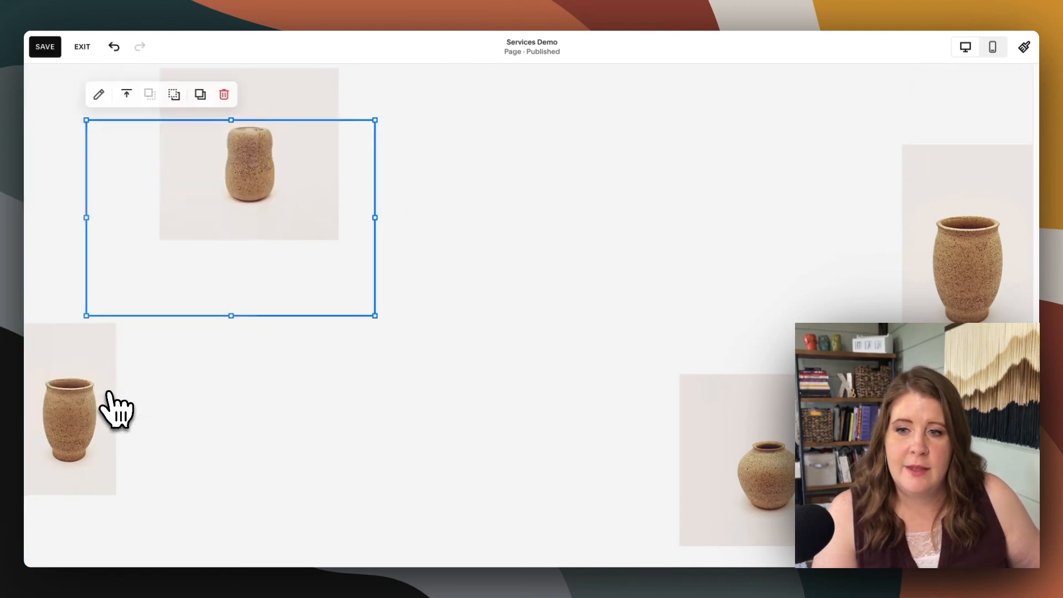
Move the embed block into the space between the vase images and enlarge its width and height
{"action": "left_click_drag", "start_coordinate": [180, 256], "coordinate": [440, 256]}
{"action": "left_click_drag", "start_coordinate": [635, 316], "coordinate": [700, 505]}
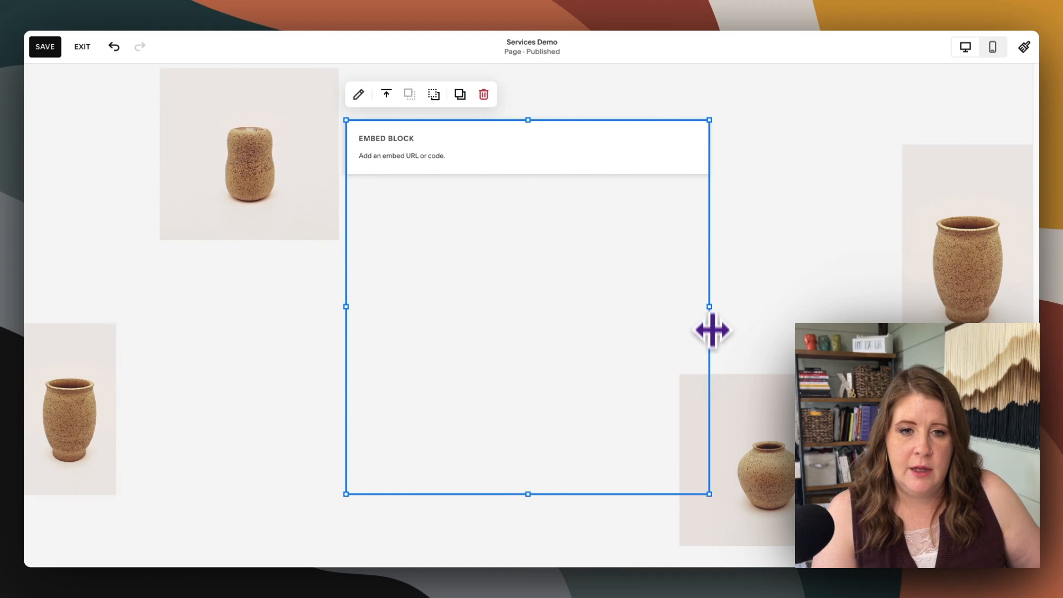
{"action": "left_click_drag", "start_coordinate": [710, 329], "coordinate": [695, 315]}
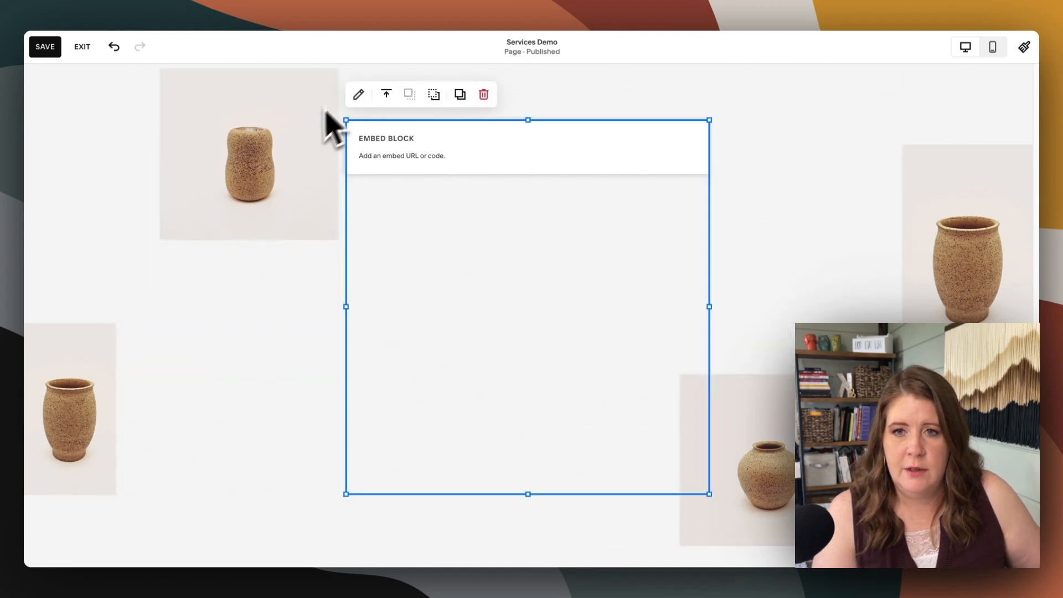
Paste the copied cart code into the embed block as a code snippet, and save and exit the page editor
{"action": "left_click", "coordinate": [358, 95]}
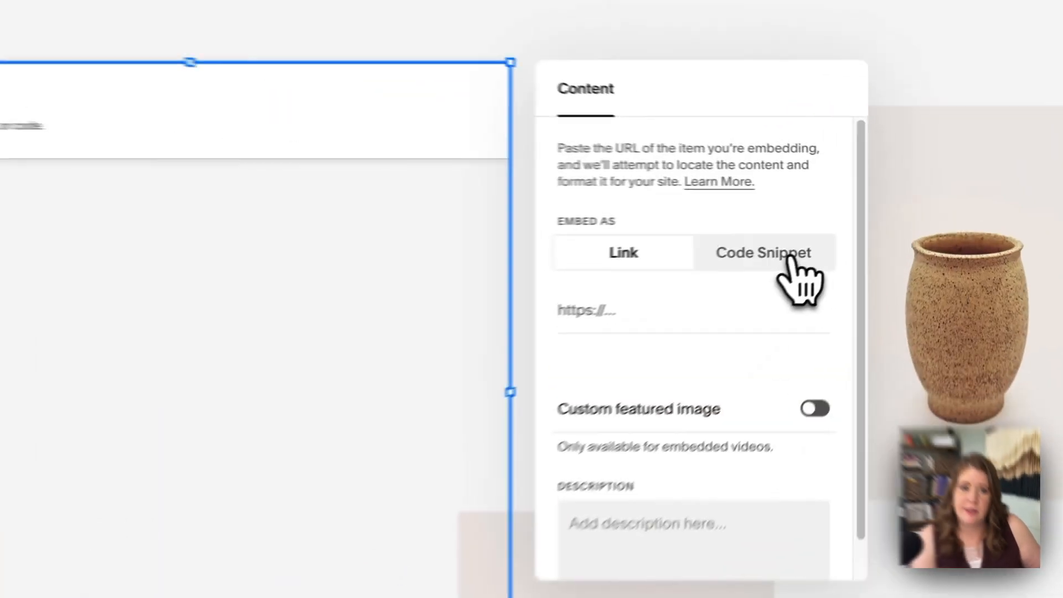
{"action": "left_click", "coordinate": [842, 232]}
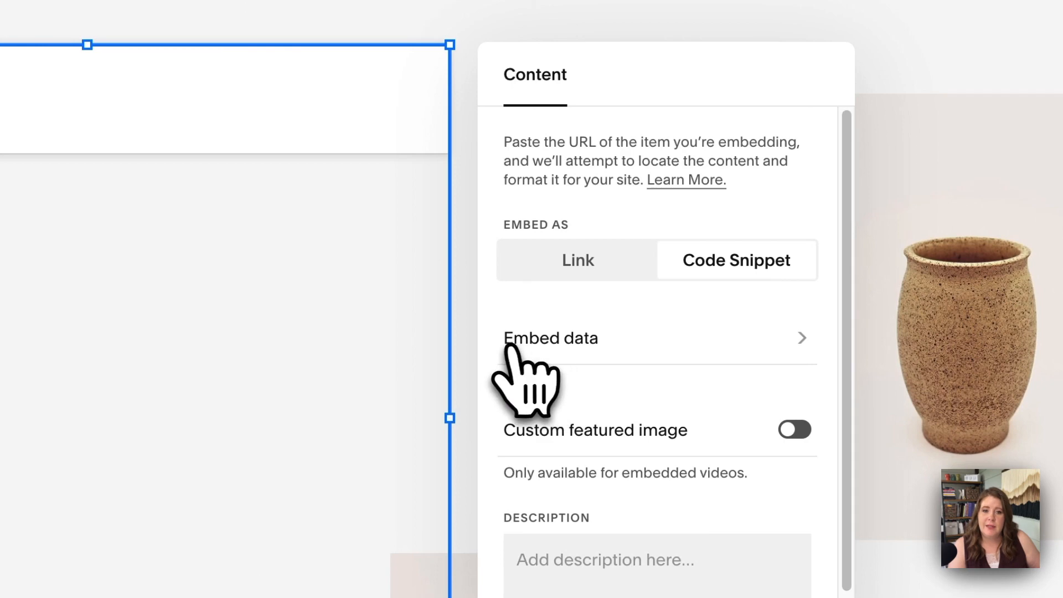
{"action": "left_click", "coordinate": [609, 350]}
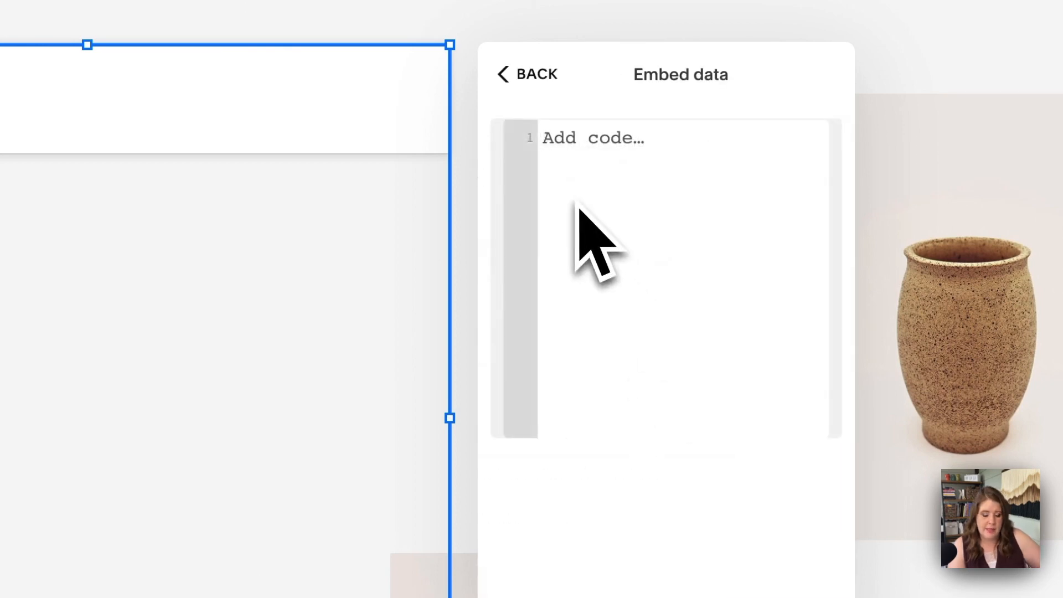
{"action": "key", "text": "ctrl+v"}
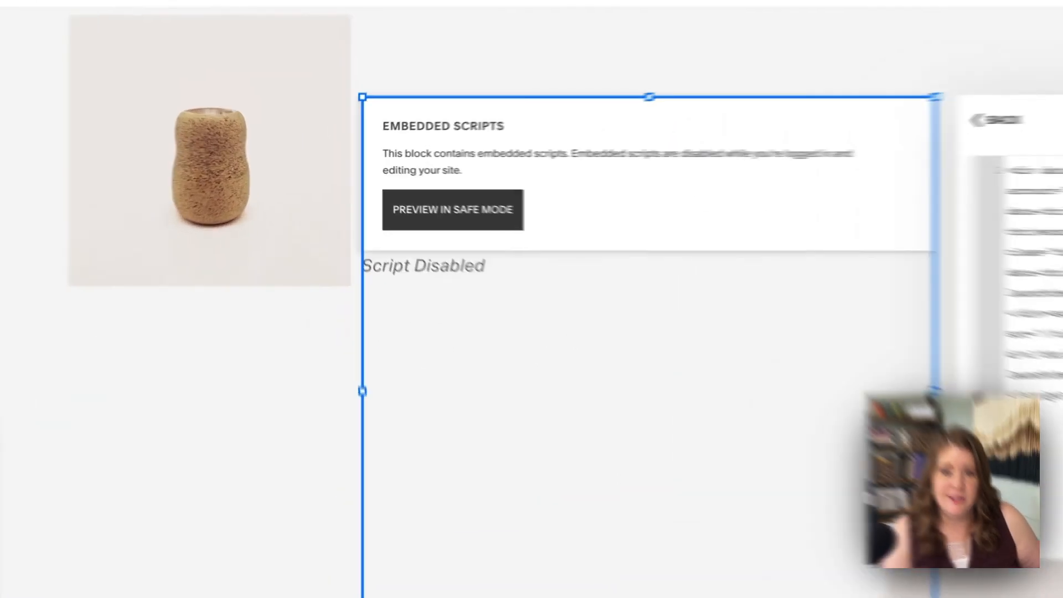
{"action": "left_click", "coordinate": [309, 304]}
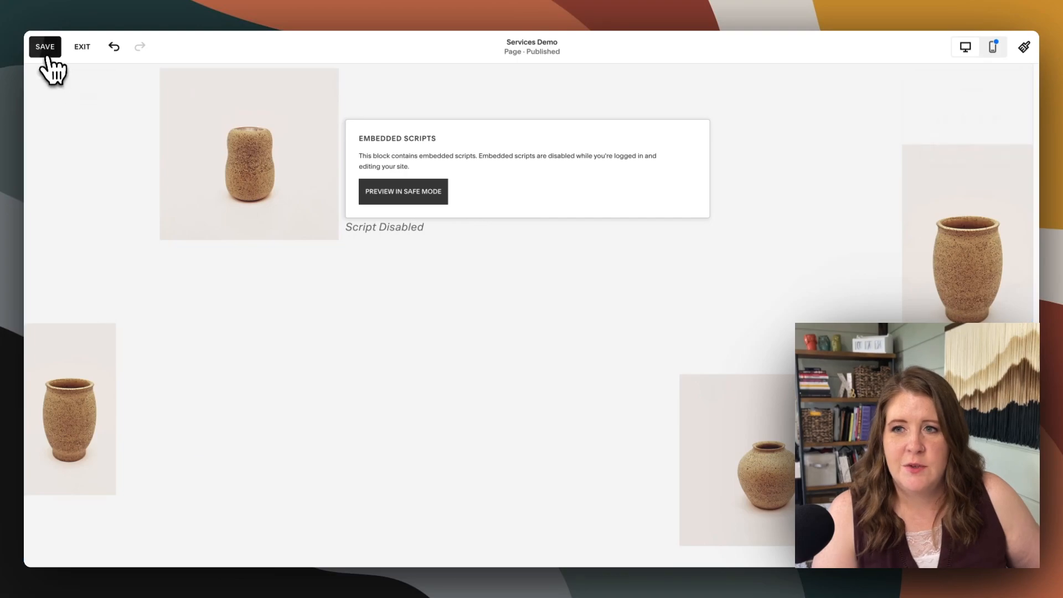
{"action": "left_click", "coordinate": [47, 48]}
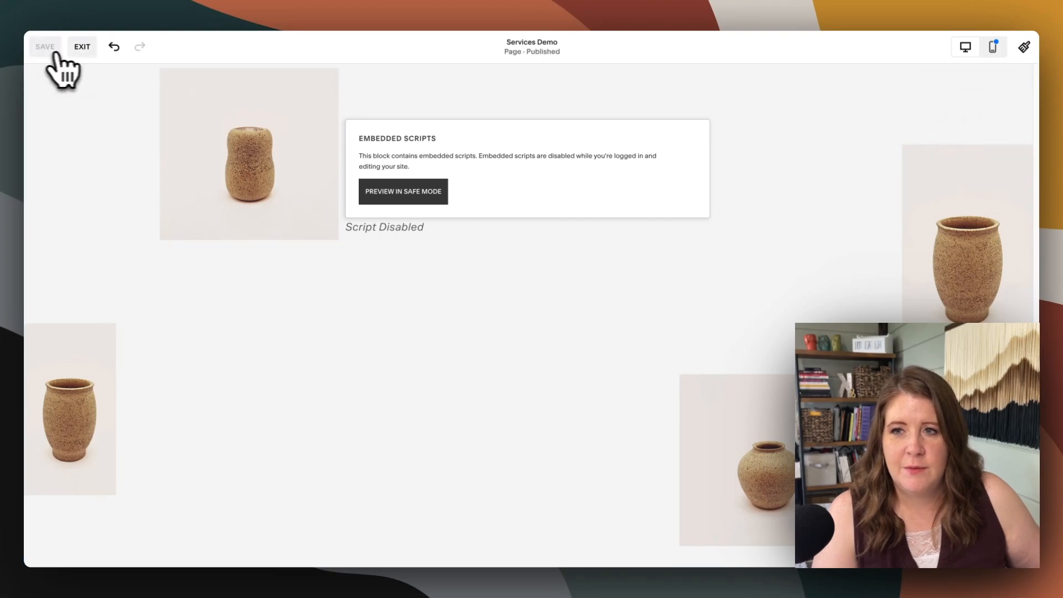
{"action": "left_click", "coordinate": [83, 49]}
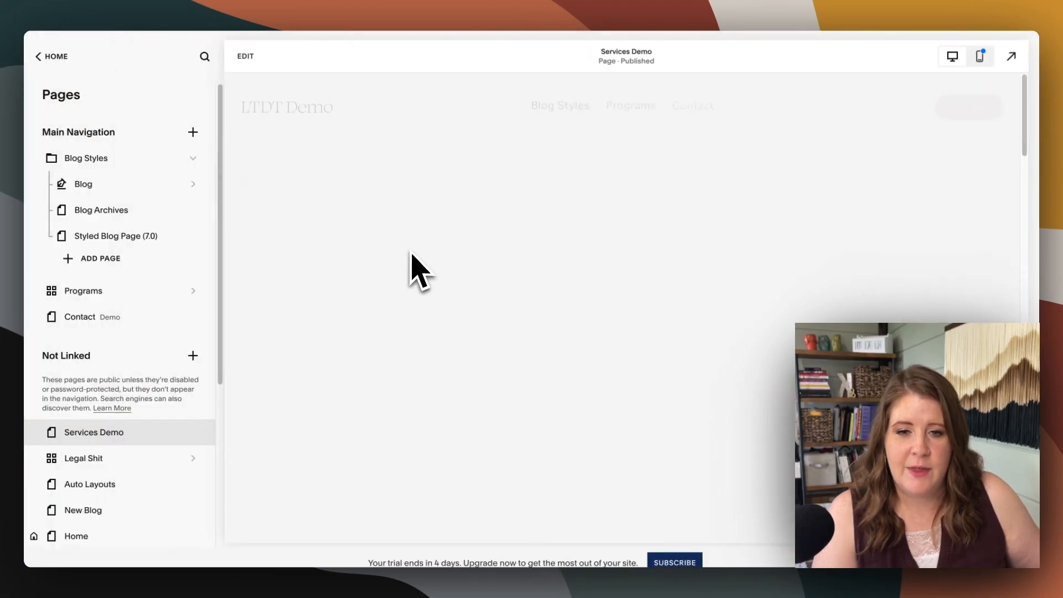
Check the embedded cart on the Services Demo page, and enter "Test" as the name and fill in the contact e-mail
{"action": "scroll", "coordinate": [635, 297], "scroll_direction": "down", "scroll_amount": 20}
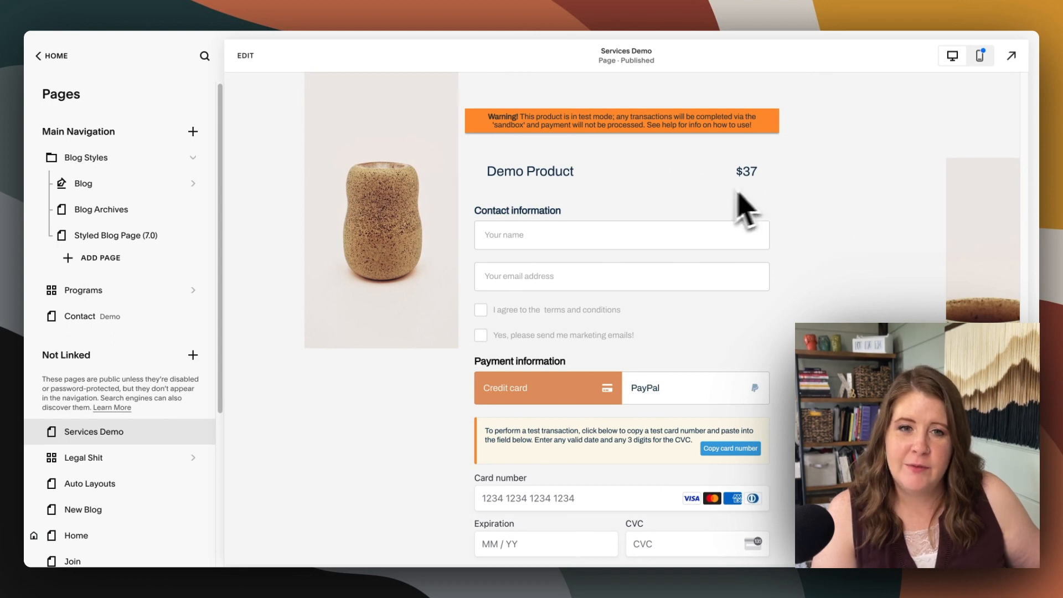
{"action": "scroll", "coordinate": [816, 238], "scroll_direction": "down", "scroll_amount": 7}
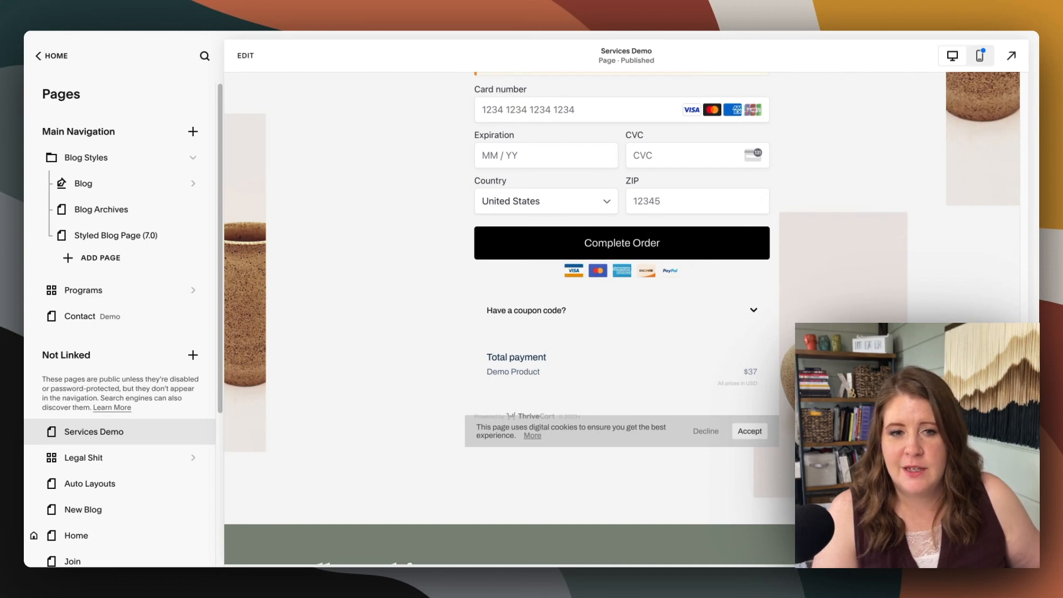
{"action": "scroll", "coordinate": [835, 280], "scroll_direction": "up", "scroll_amount": 7}
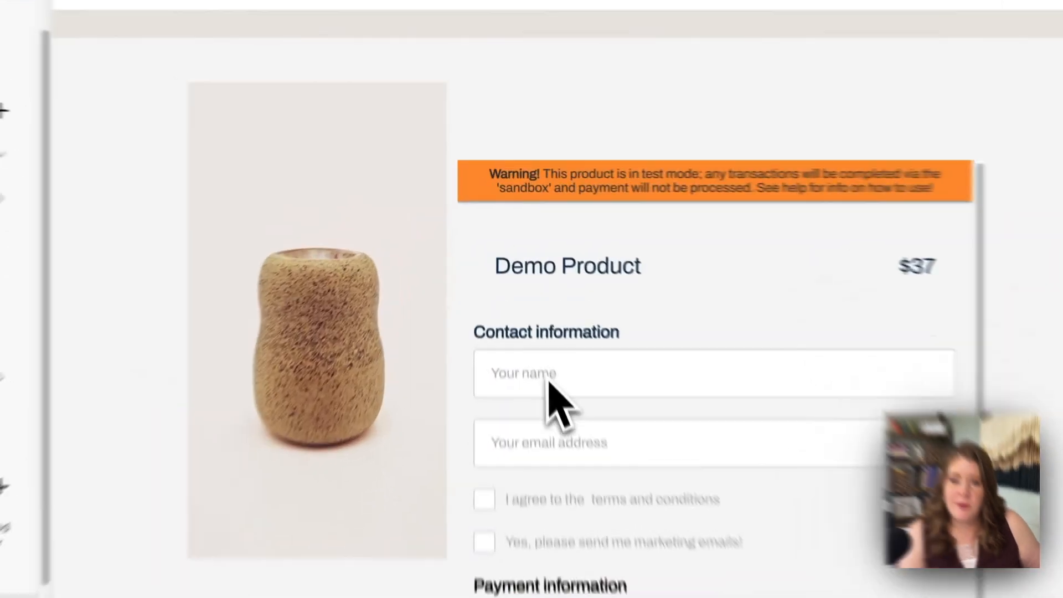
{"action": "left_click", "coordinate": [503, 292]}
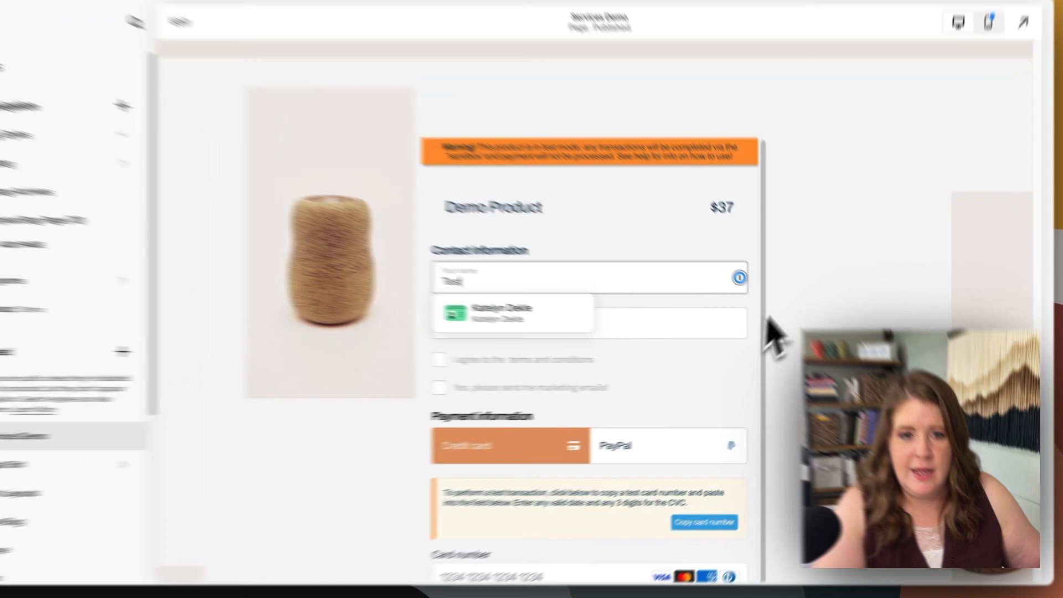
{"action": "left_click", "coordinate": [692, 332]}
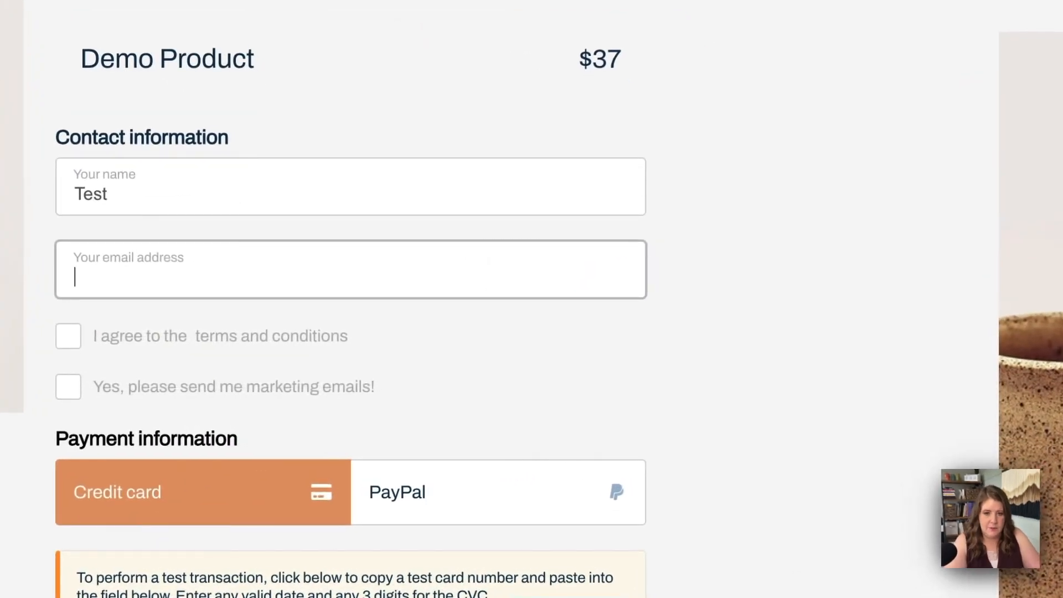
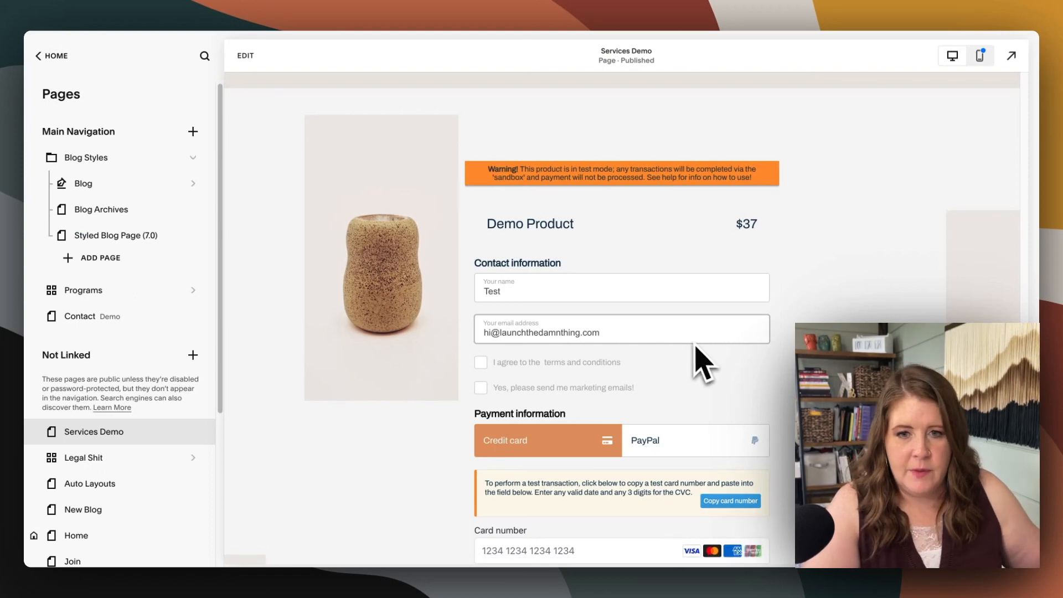
Accept the terms and conditions, opt in to marketing emails, and replace the name with the customer's first name
{"action": "scroll", "coordinate": [699, 360], "scroll_direction": "down", "scroll_amount": 2}
{"action": "left_click", "coordinate": [480, 288]}
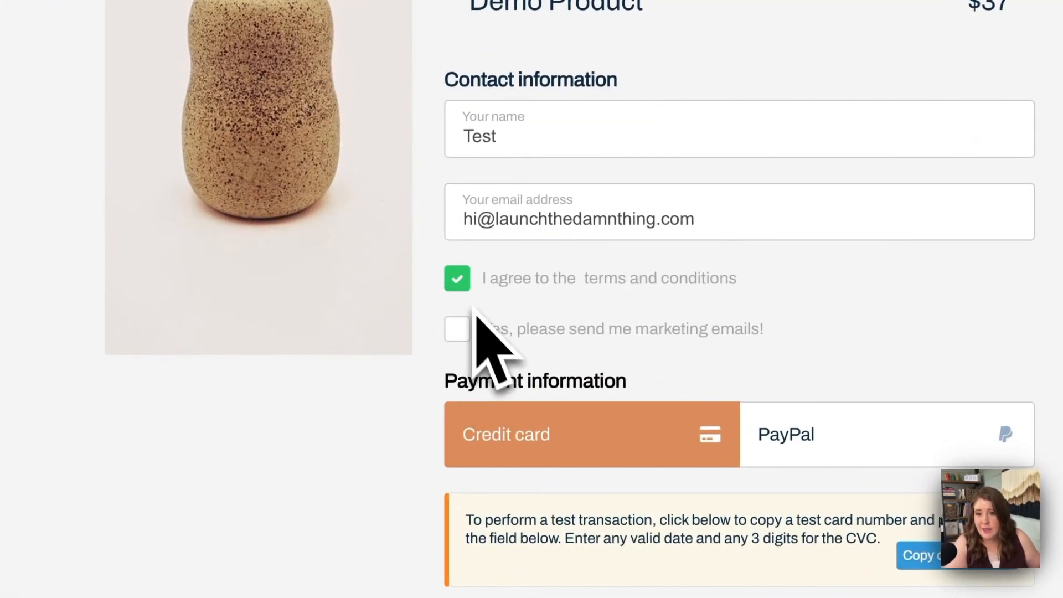
{"action": "left_click", "coordinate": [457, 330]}
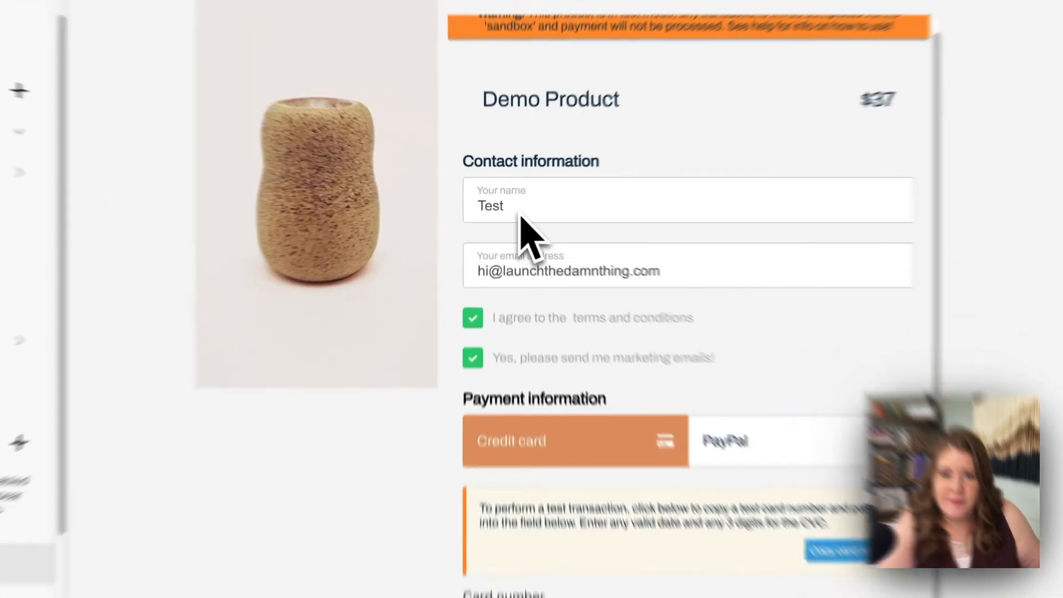
{"action": "double_click", "coordinate": [498, 205]}
{"action": "type", "text": "Katelyn"}
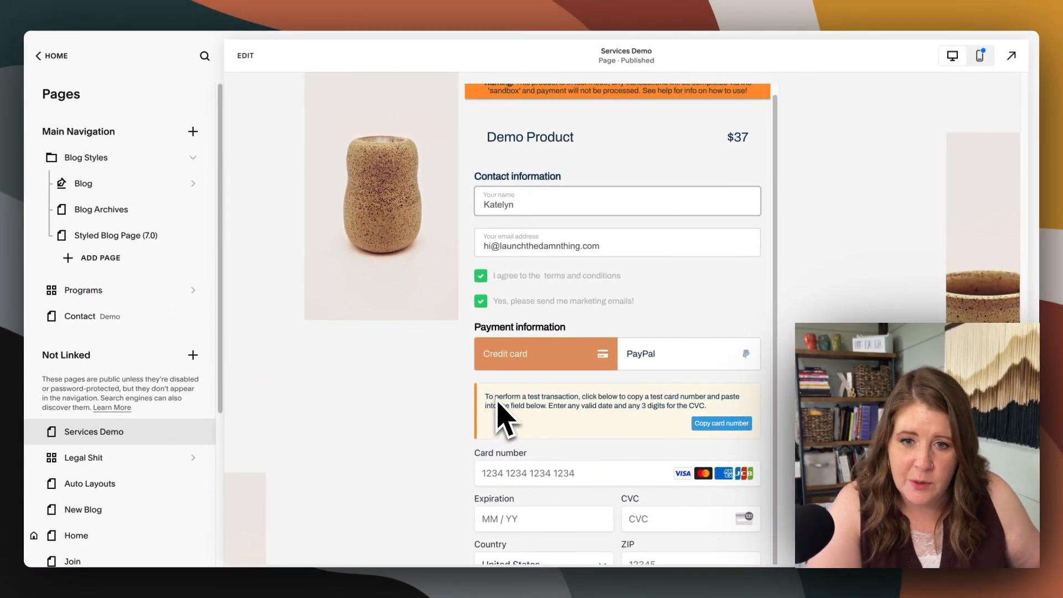
Fill in the cart's test card number, expiration, CVC and ZIP code, and complete the test order
{"action": "scroll", "coordinate": [498, 409], "scroll_direction": "down", "scroll_amount": 2}
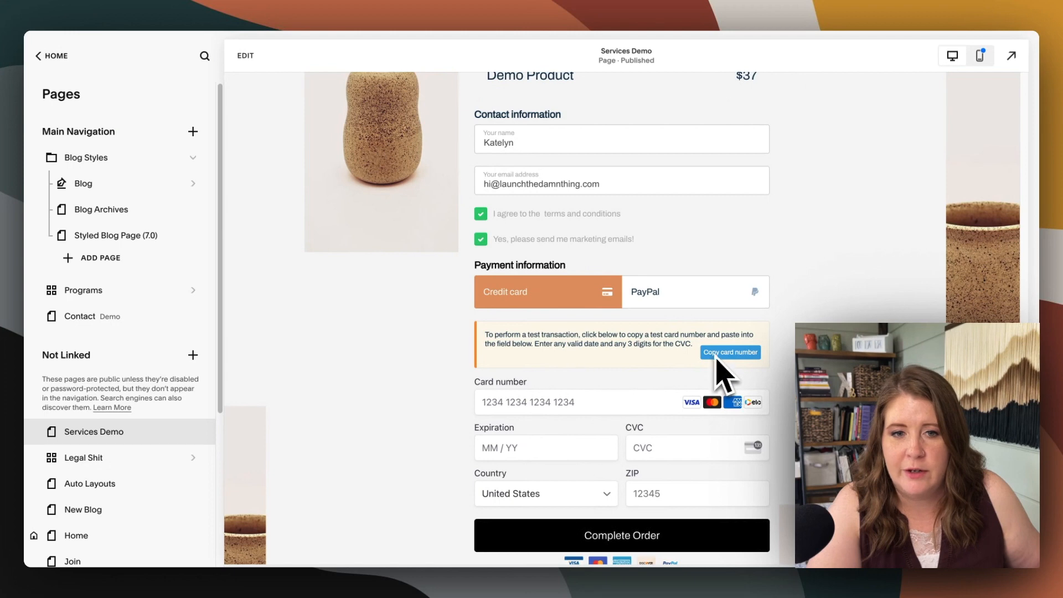
{"action": "left_click", "coordinate": [719, 353]}
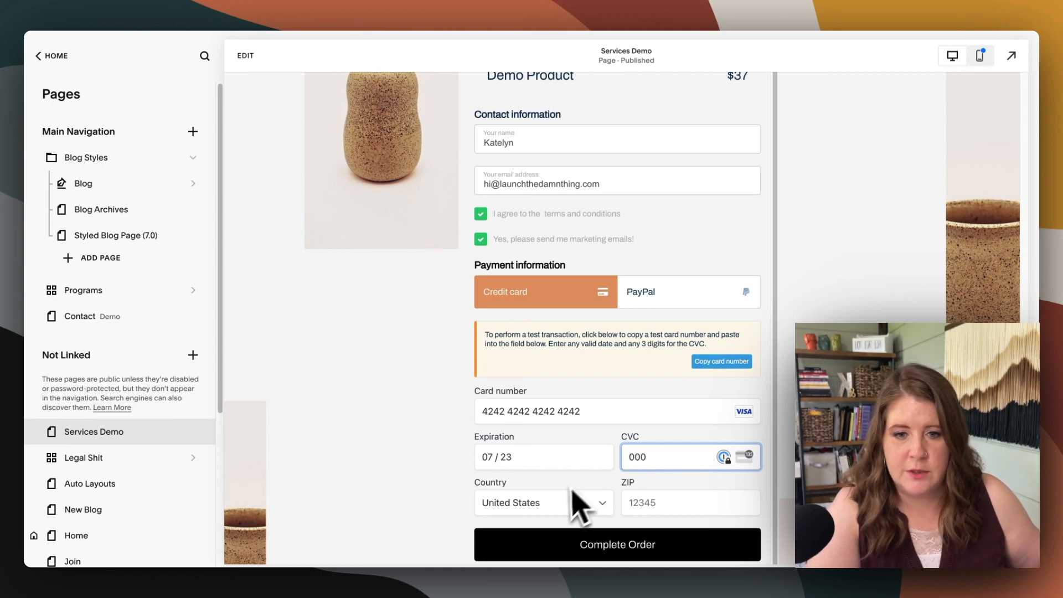
{"action": "left_click", "coordinate": [642, 502]}
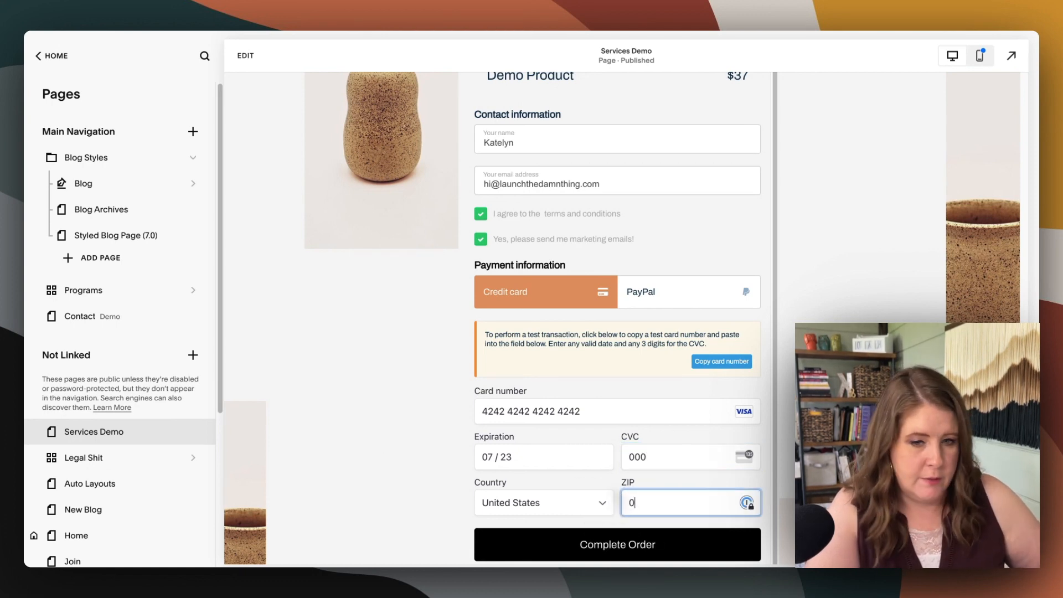
{"action": "type", "text": "00000"}
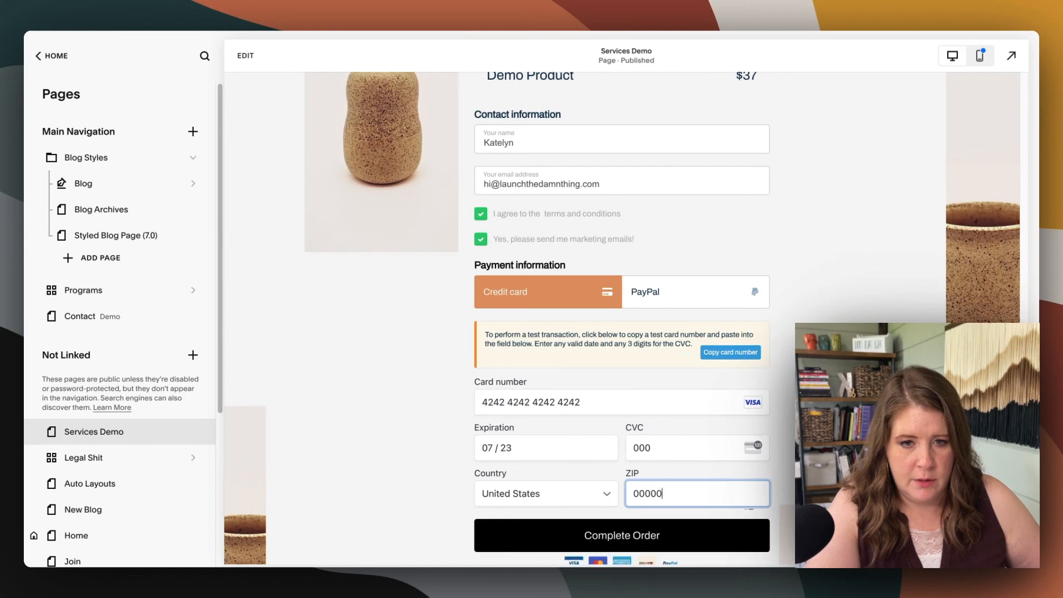
{"action": "left_click", "coordinate": [619, 541]}
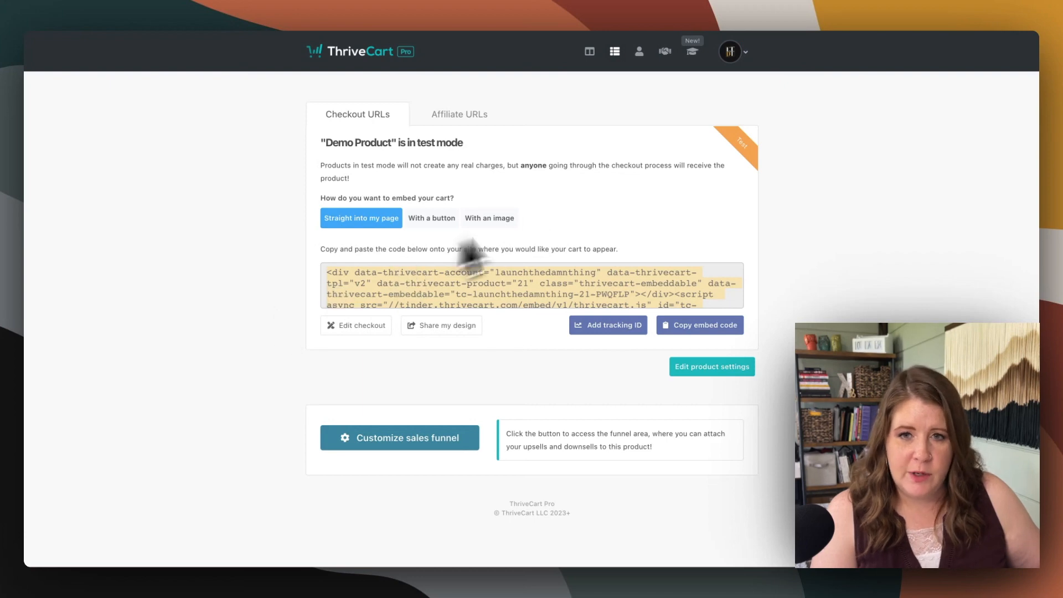
Switch to ThriveCart, edit the checkout's success page, and hide the support button in the order summary
{"action": "left_click", "coordinate": [359, 327]}
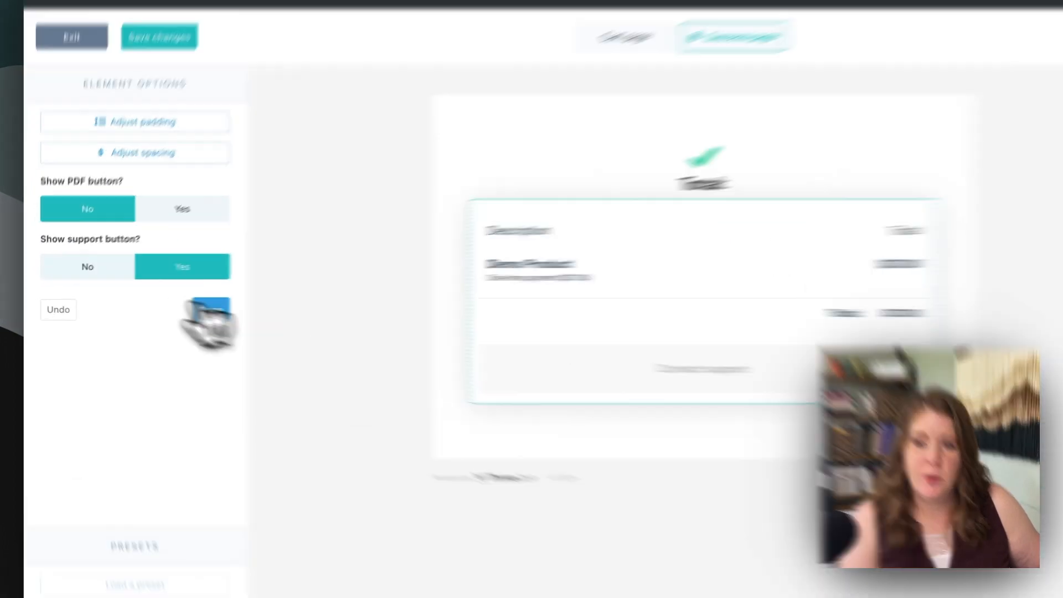
{"action": "left_click", "coordinate": [74, 274]}
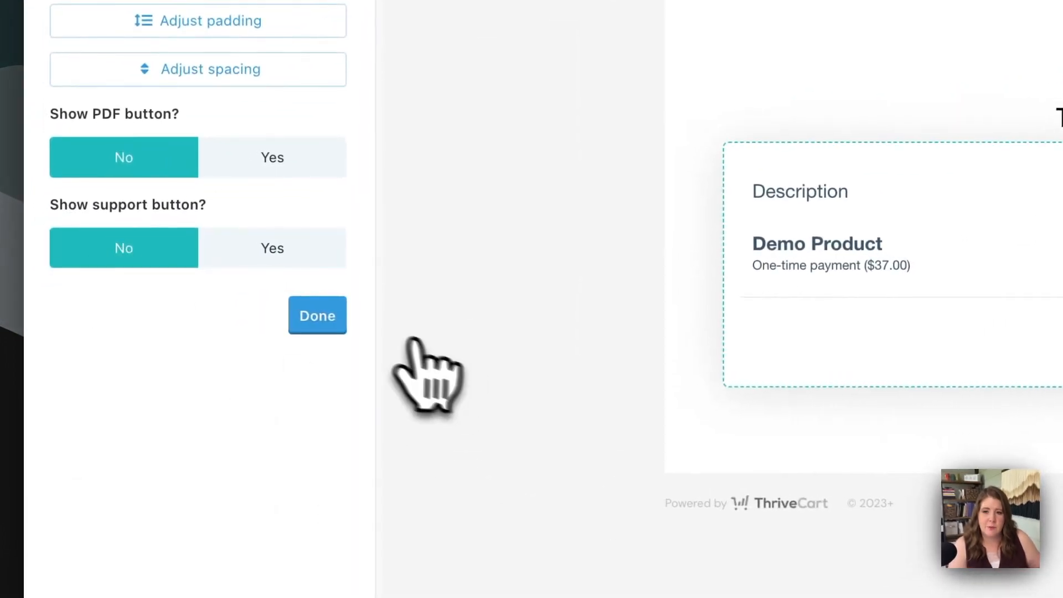
{"action": "left_click", "coordinate": [326, 321]}
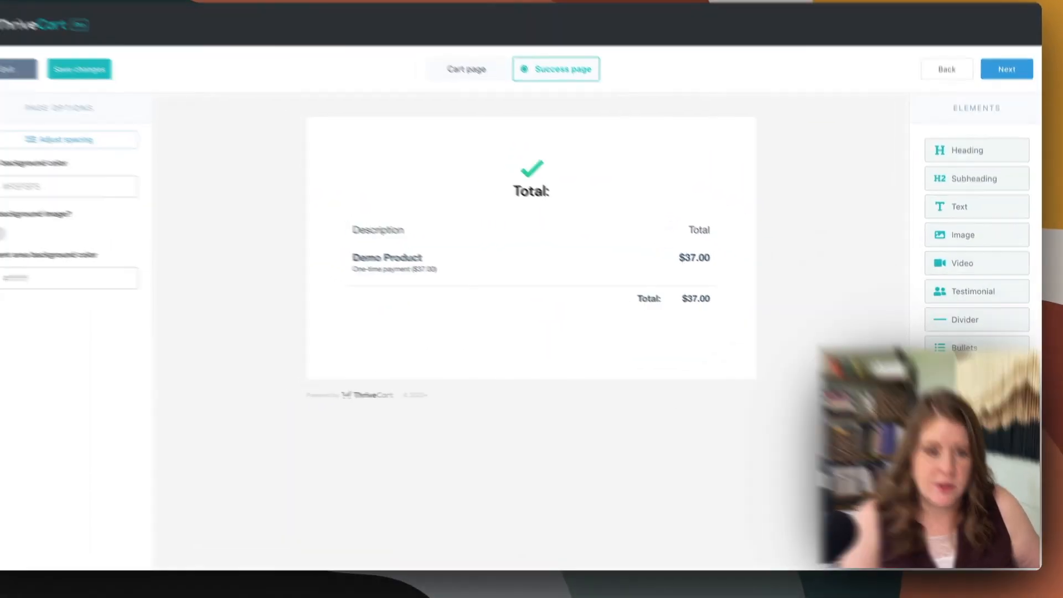
Add a full-width button below the success page's order summary, with button color #000000 and a 0em border radius
{"action": "left_click_drag", "start_coordinate": [975, 460], "coordinate": [493, 312]}
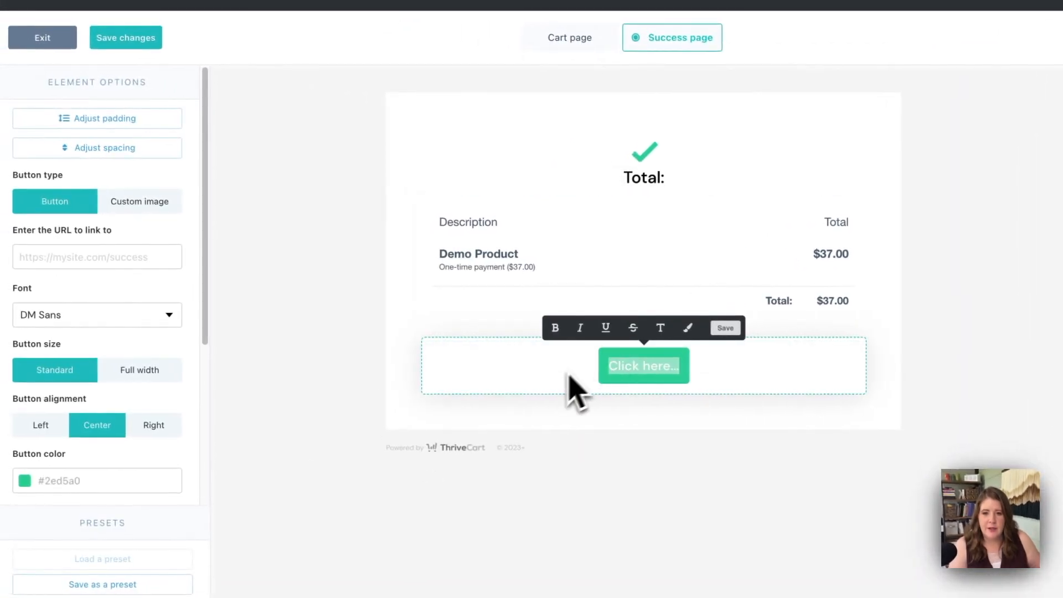
{"action": "left_click", "coordinate": [574, 390]}
{"action": "left_click", "coordinate": [83, 258]}
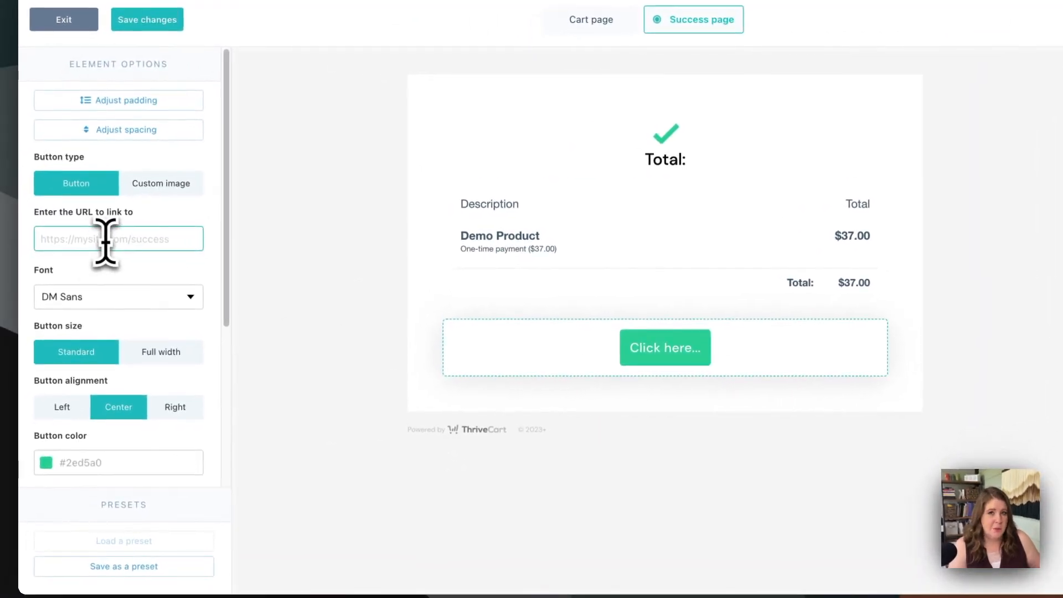
{"action": "scroll", "coordinate": [107, 308], "scroll_direction": "down", "scroll_amount": 5}
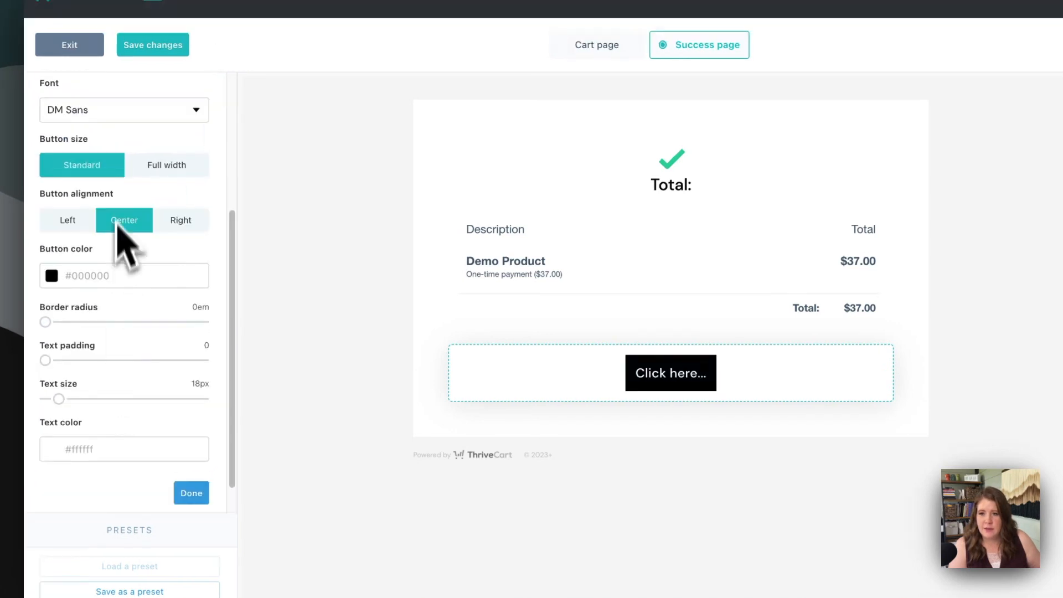
{"action": "left_click", "coordinate": [164, 185]}
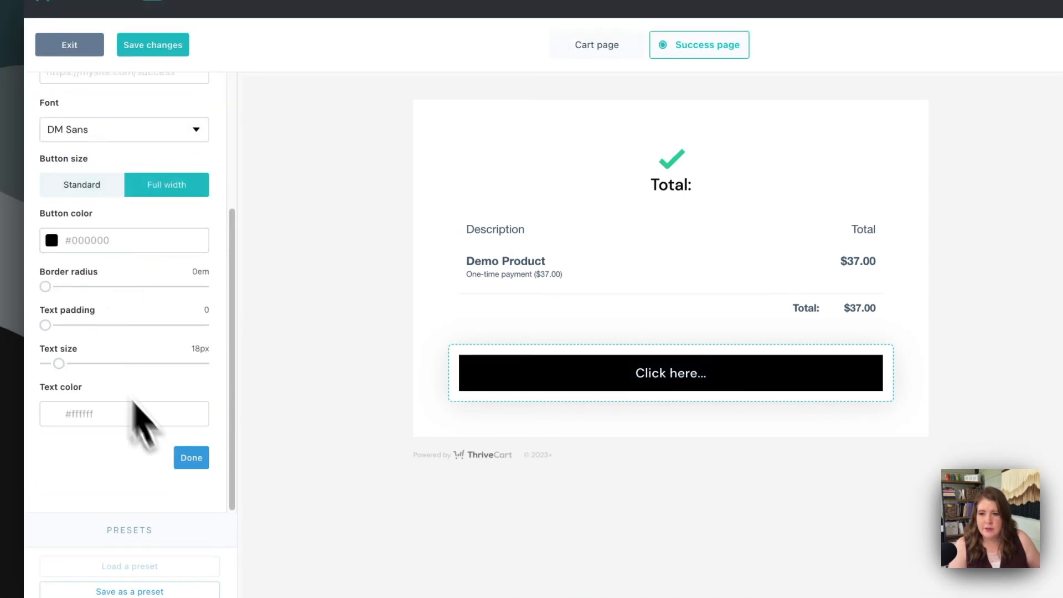
{"action": "left_click", "coordinate": [188, 459]}
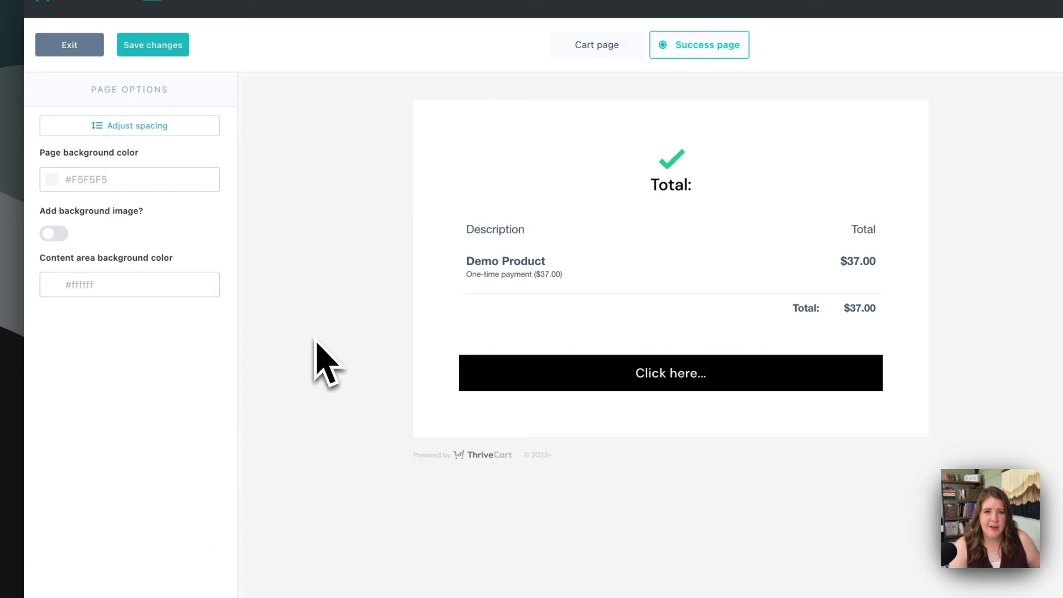
Open the link URL setting of the black button on the success page
{"action": "left_click", "coordinate": [531, 381]}
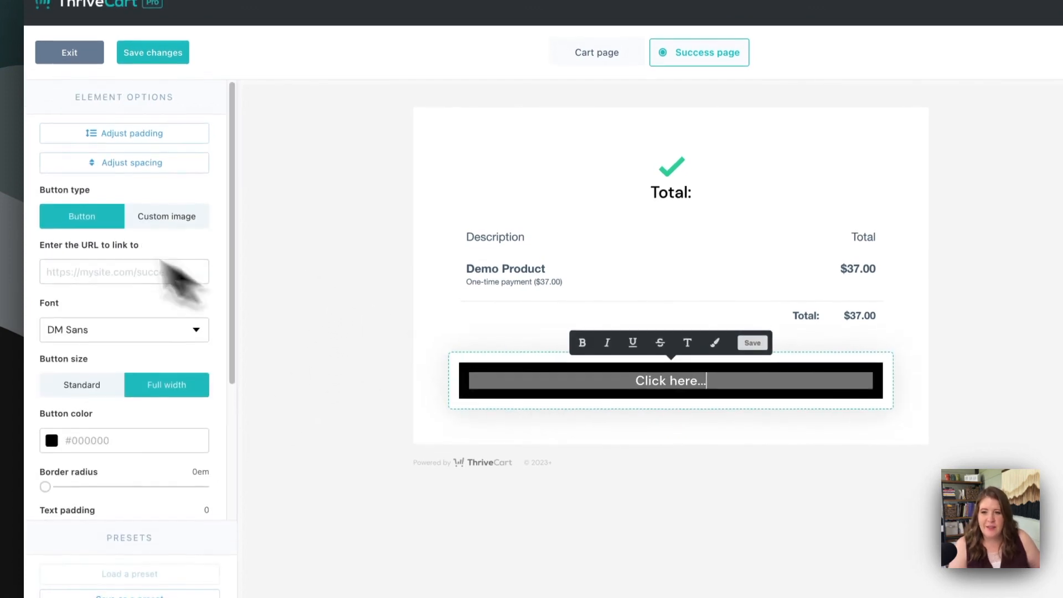
{"action": "left_click", "coordinate": [66, 262]}
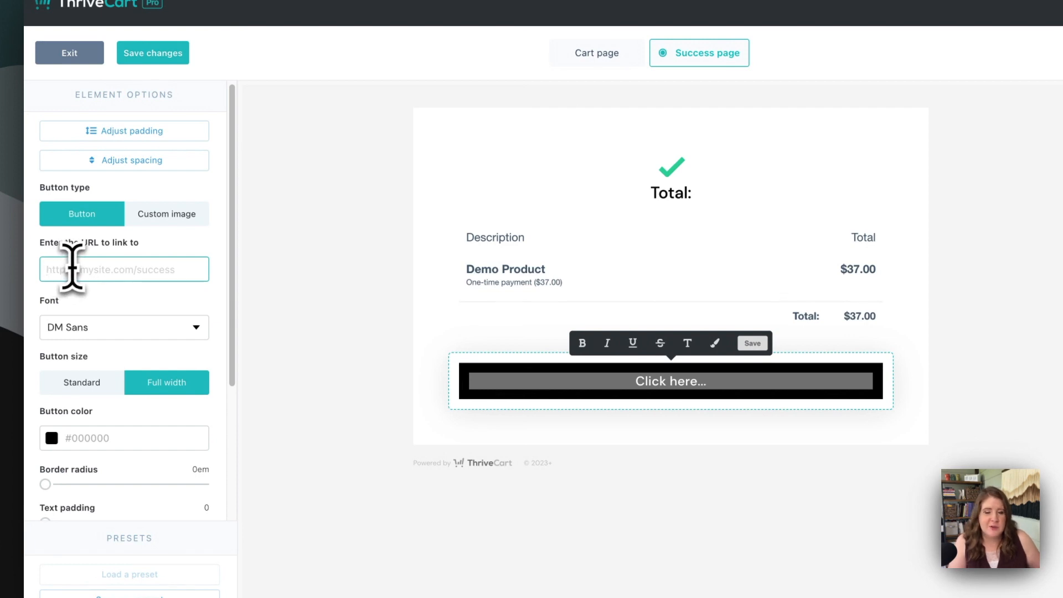
{"action": "left_click", "coordinate": [290, 290]}
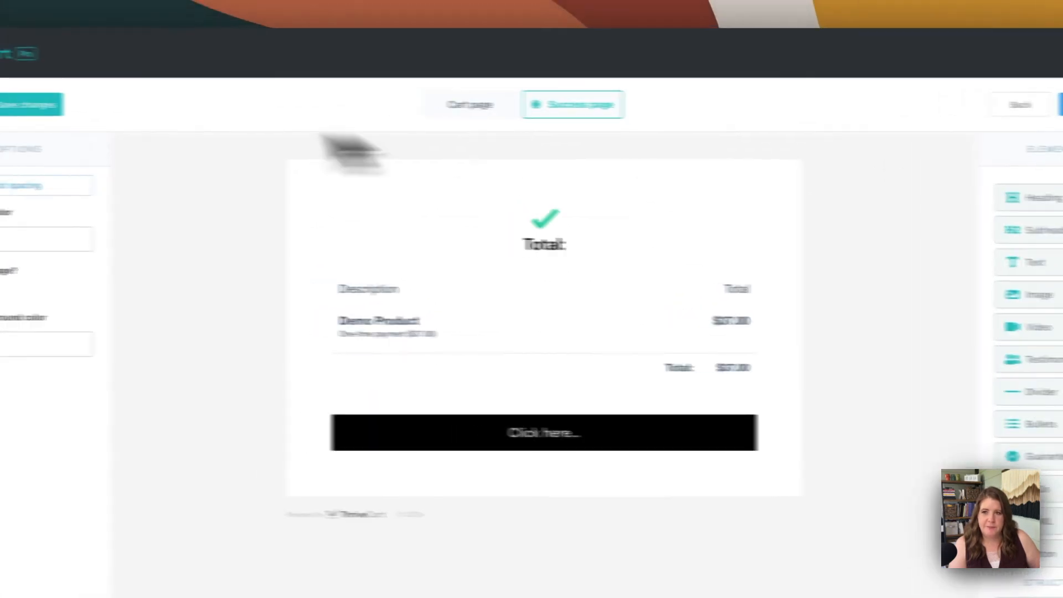
Save the success page design, exit the design editor, and open the Demo Product's general product options
{"action": "left_click", "coordinate": [60, 64]}
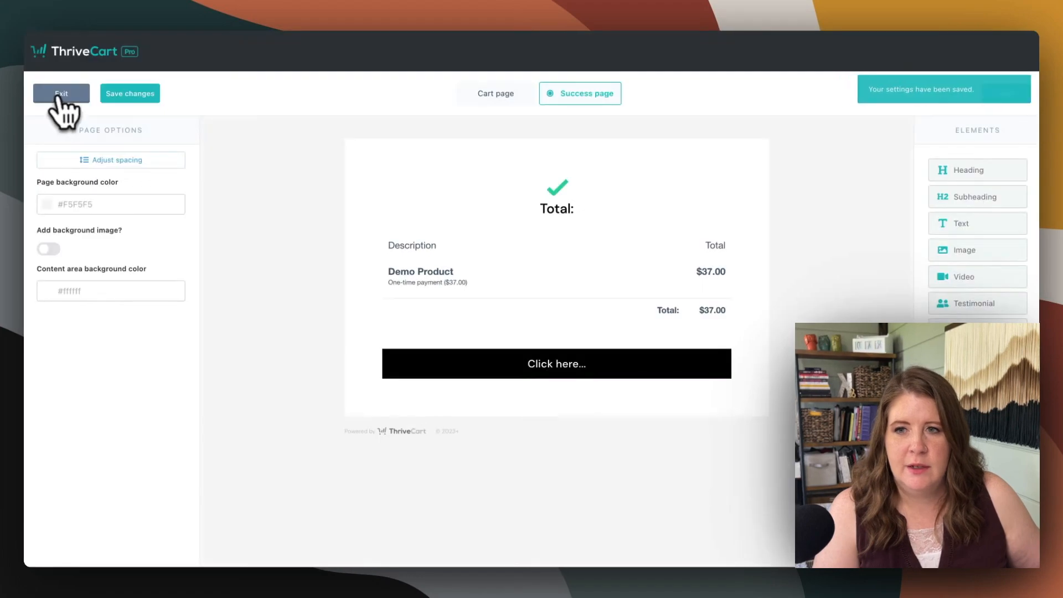
{"action": "left_click", "coordinate": [59, 94]}
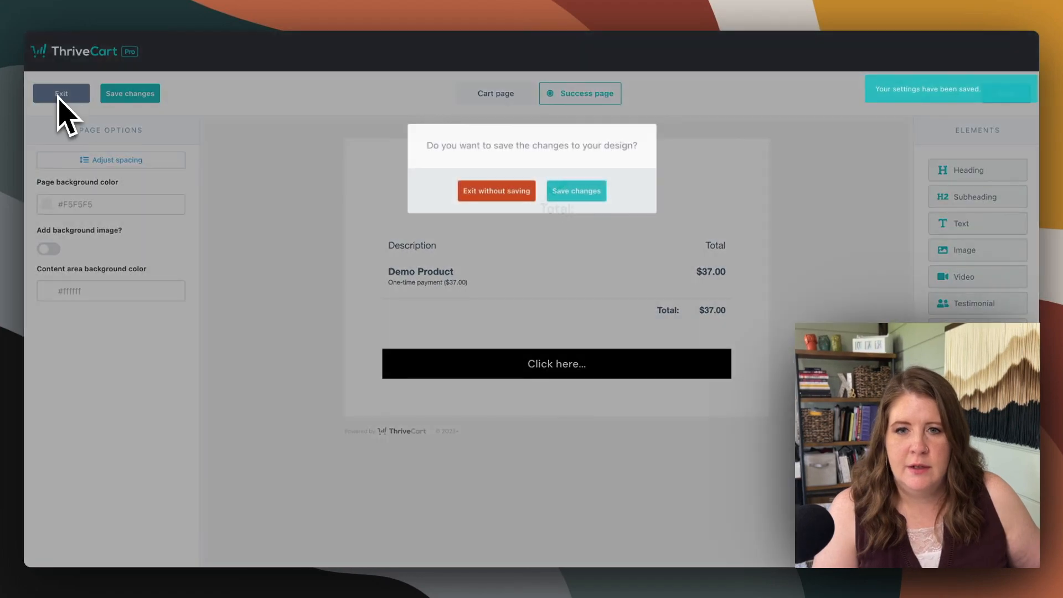
{"action": "left_click", "coordinate": [464, 195]}
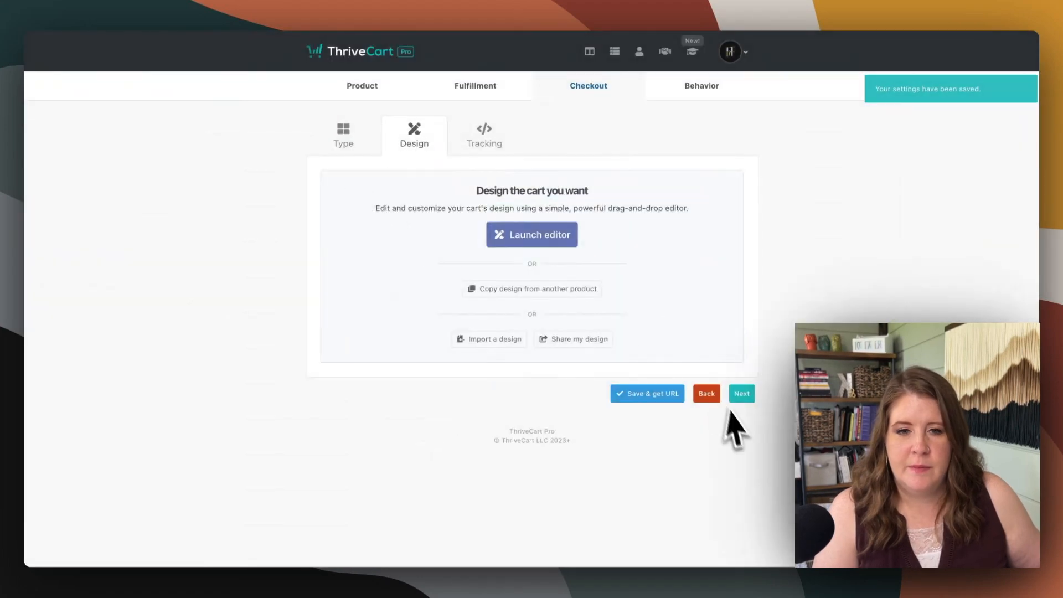
{"action": "left_click", "coordinate": [362, 86]}
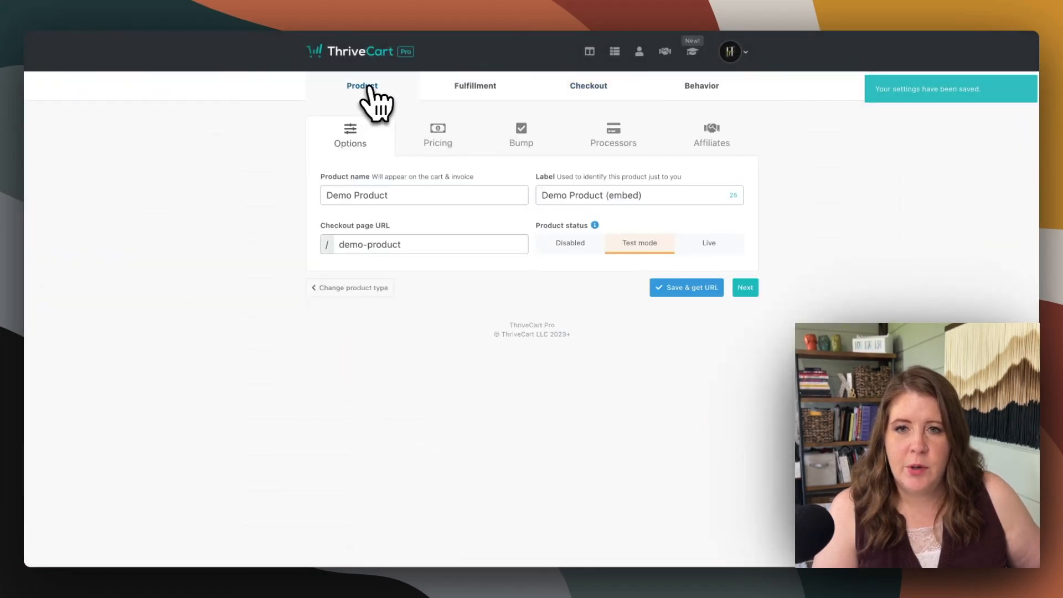
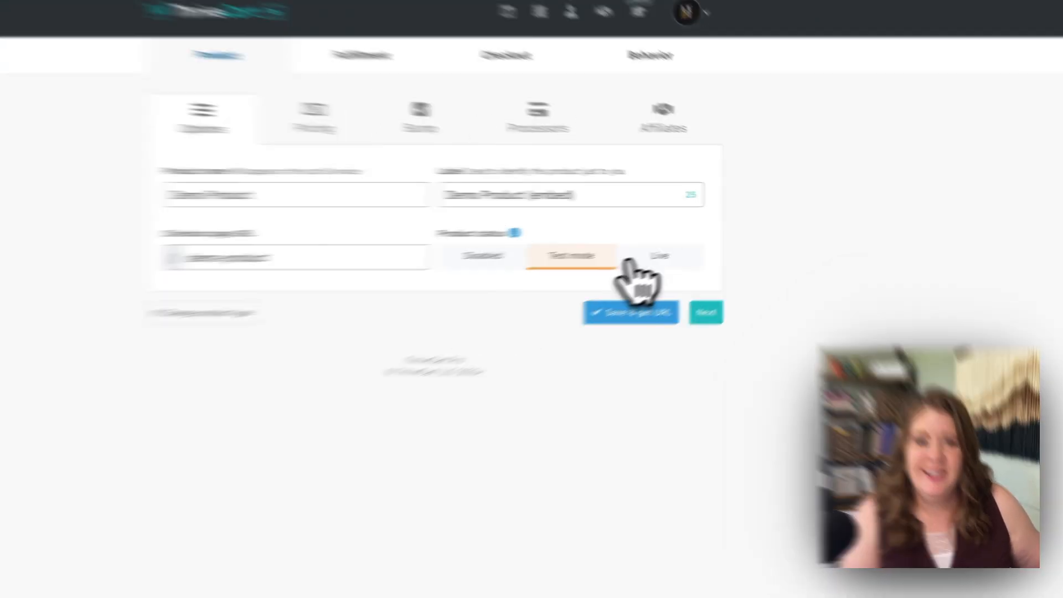
Set the Demo Product's status to Live and save the product settings
{"action": "left_click", "coordinate": [707, 243]}
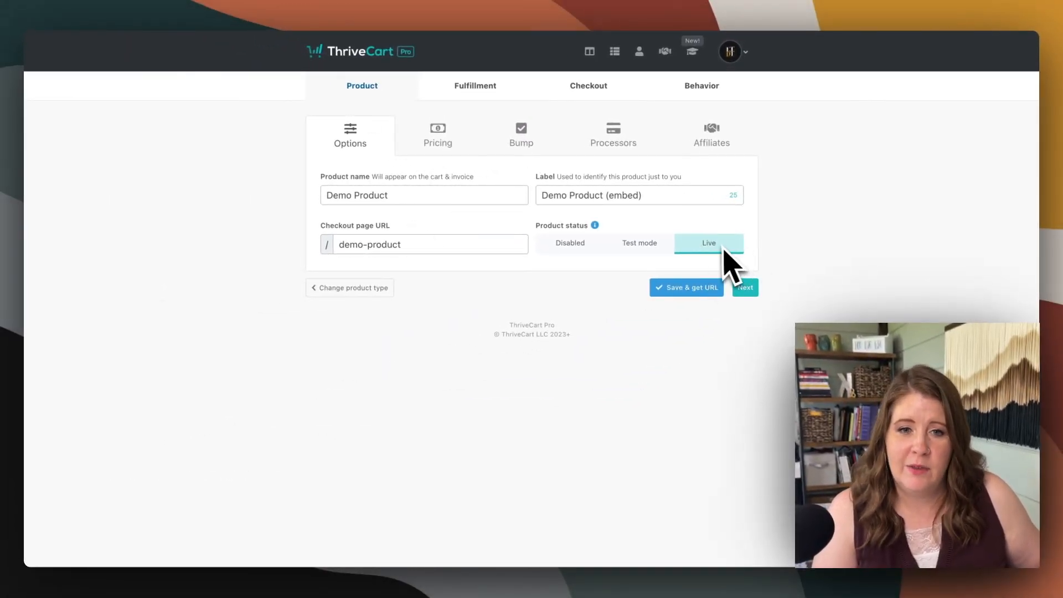
{"action": "left_click", "coordinate": [695, 290]}
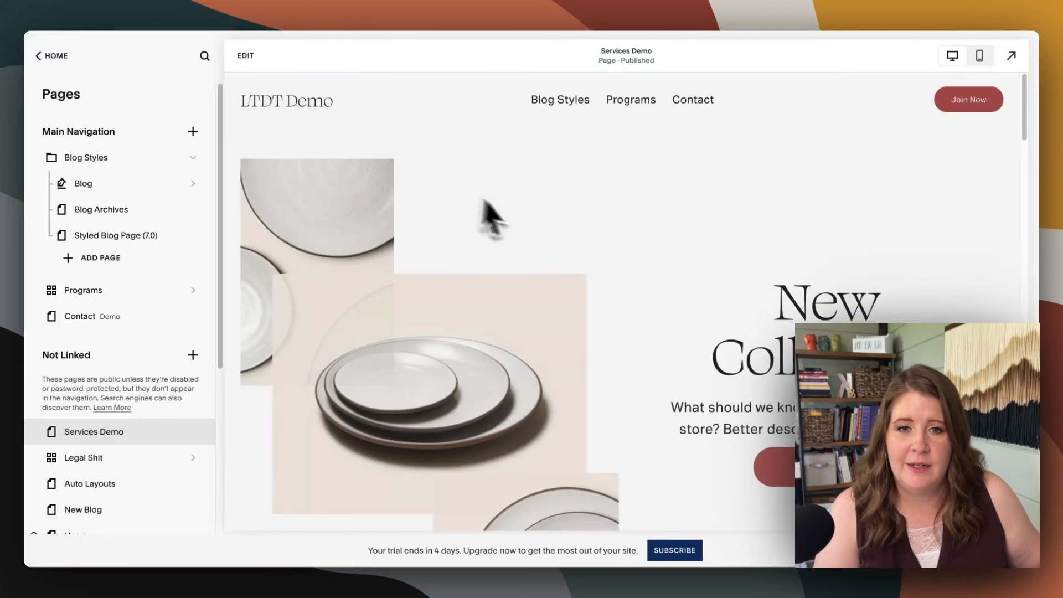
Switch to the Services Demo page in Squarespace and examine the embedded checkout's Klarna, Cash App Pay and Afterpay payment options
{"action": "scroll", "coordinate": [503, 304], "scroll_direction": "down", "scroll_amount": 10}
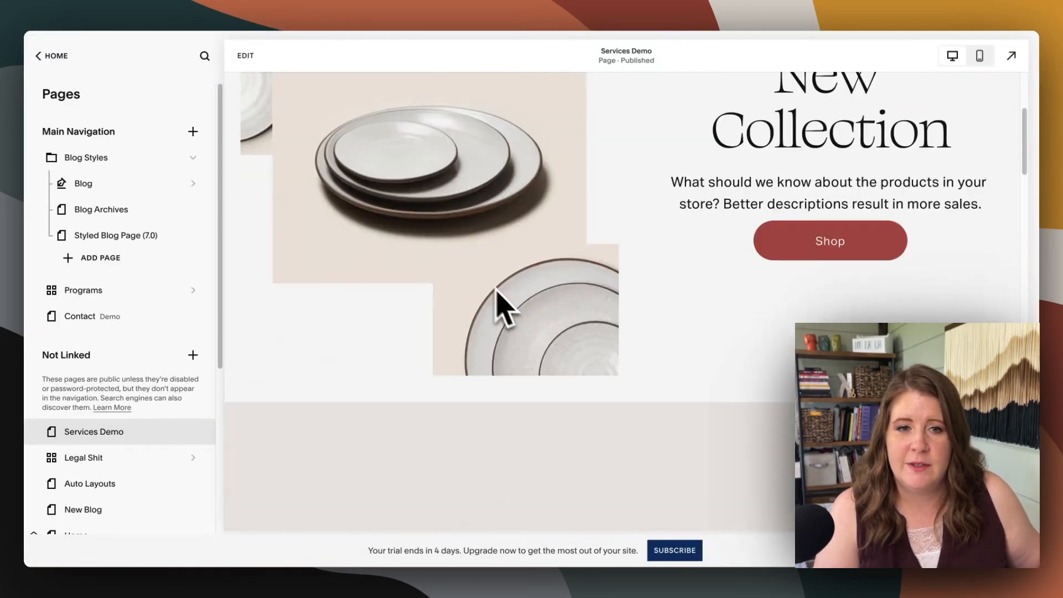
{"action": "scroll", "coordinate": [510, 308], "scroll_direction": "down", "scroll_amount": 5}
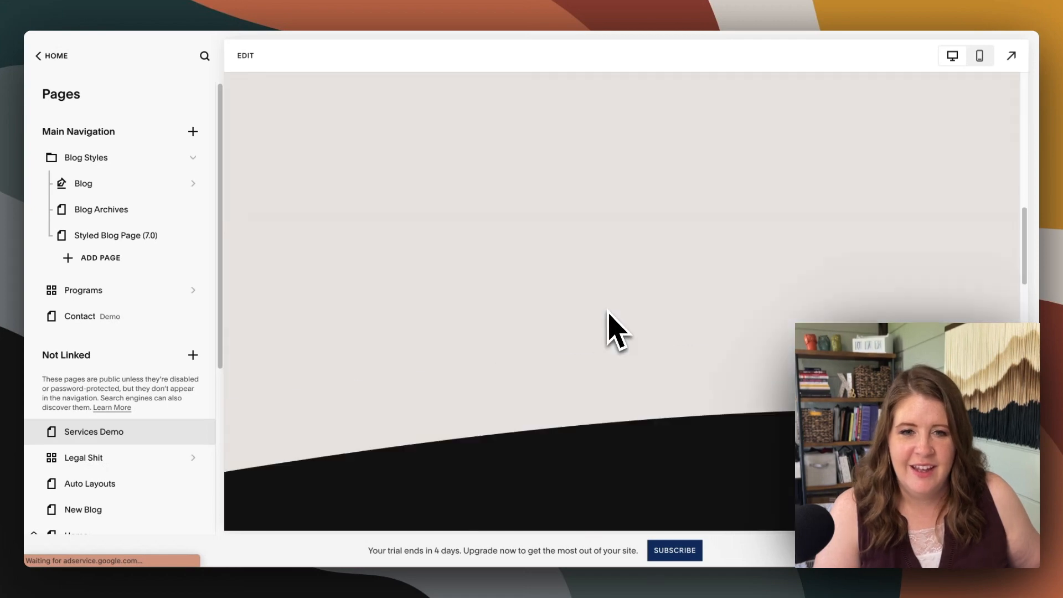
{"action": "scroll", "coordinate": [621, 301], "scroll_direction": "down", "scroll_amount": 20}
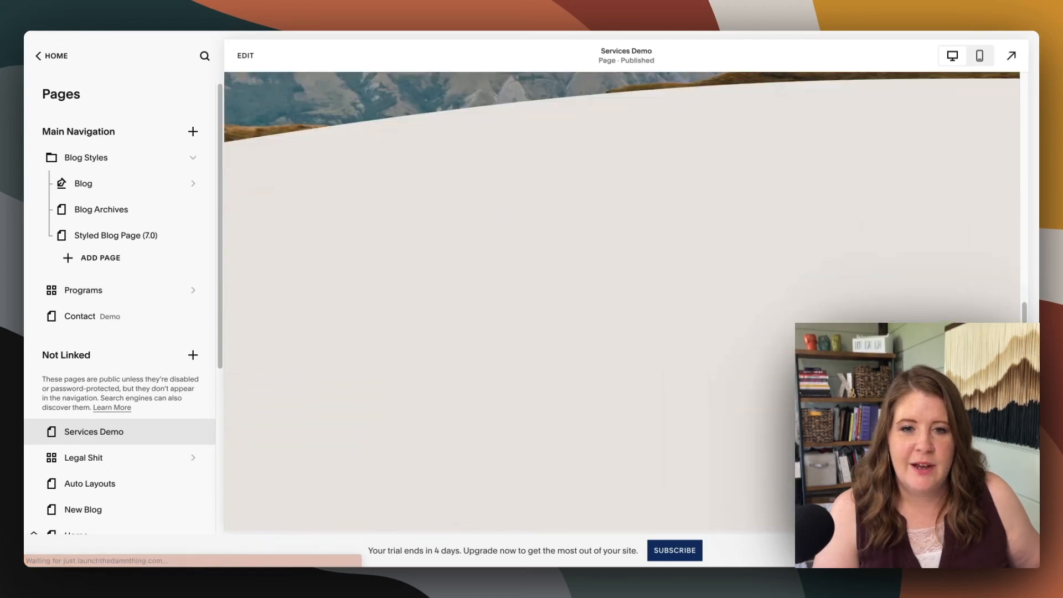
{"action": "scroll", "coordinate": [608, 311], "scroll_direction": "down", "scroll_amount": 5}
{"action": "scroll", "coordinate": [608, 311], "scroll_direction": "up", "scroll_amount": 2}
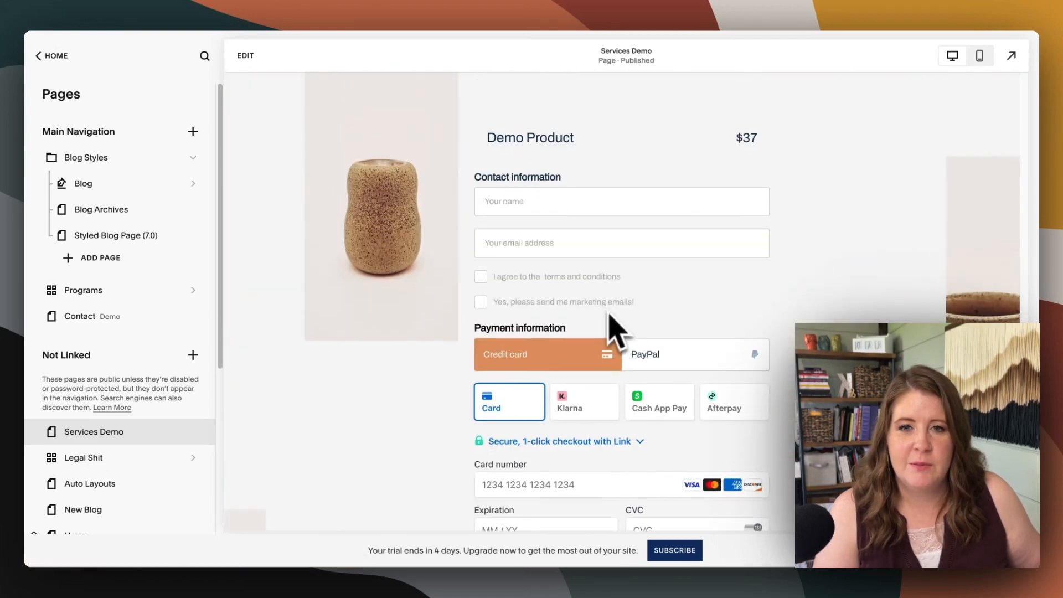
{"action": "scroll", "coordinate": [581, 177], "scroll_direction": "down", "scroll_amount": 3}
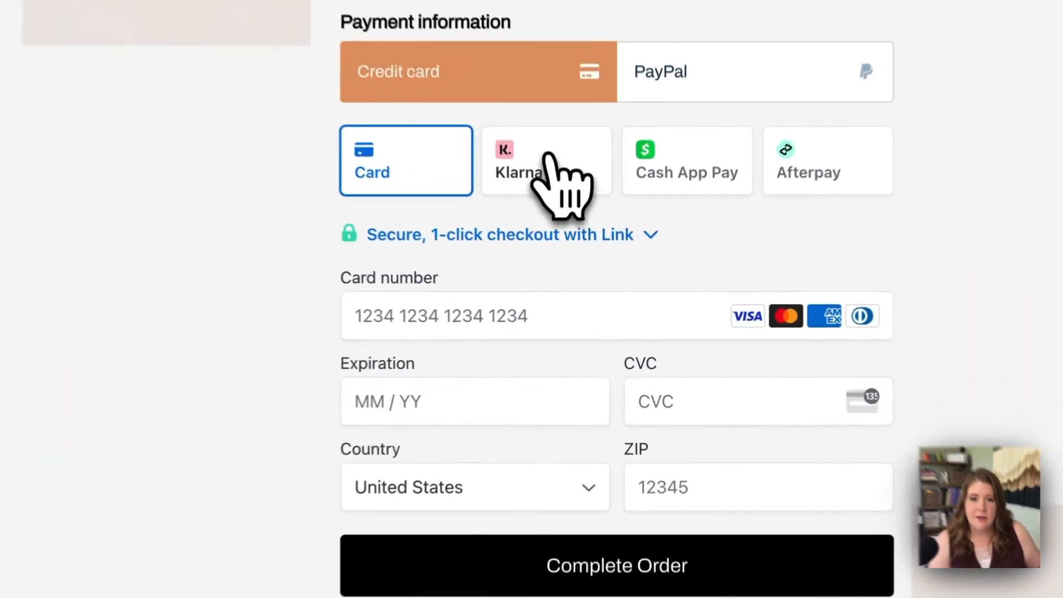
{"action": "left_click", "coordinate": [580, 236]}
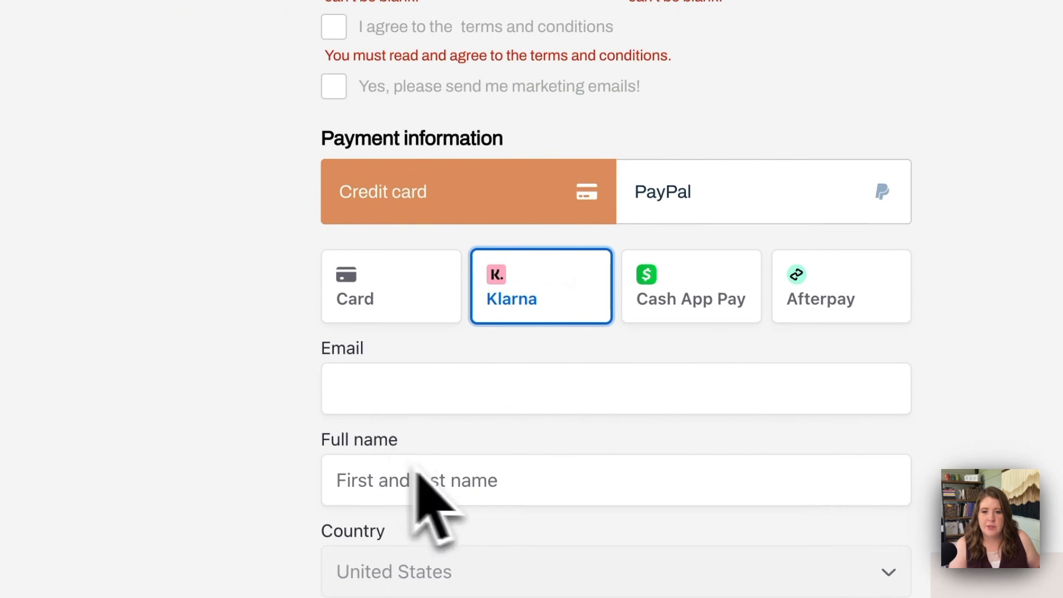
{"action": "left_click", "coordinate": [706, 313]}
{"action": "scroll", "coordinate": [706, 313], "scroll_direction": "down", "scroll_amount": 6}
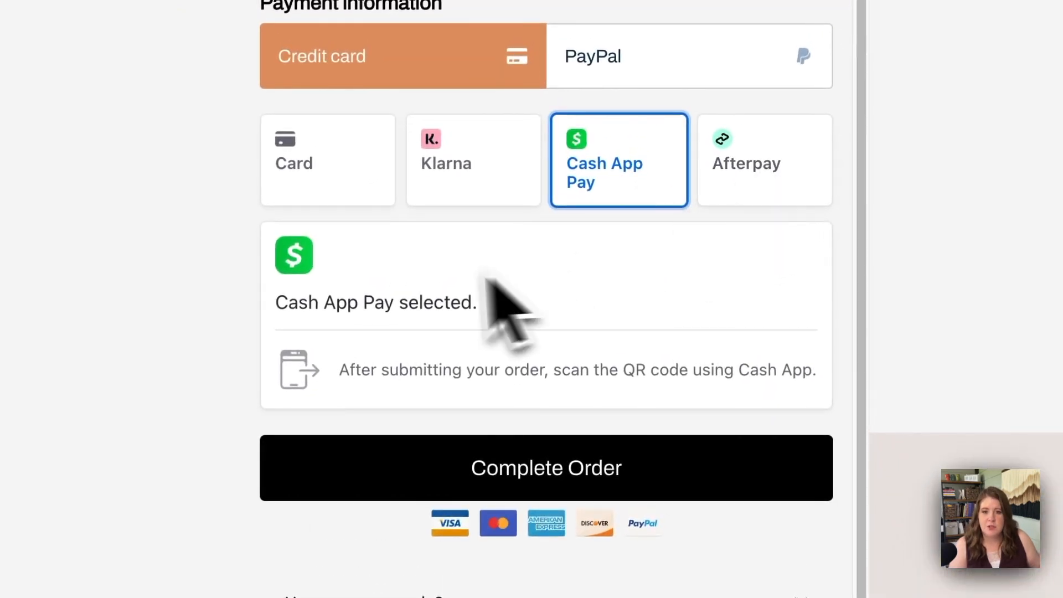
{"action": "left_click", "coordinate": [709, 200]}
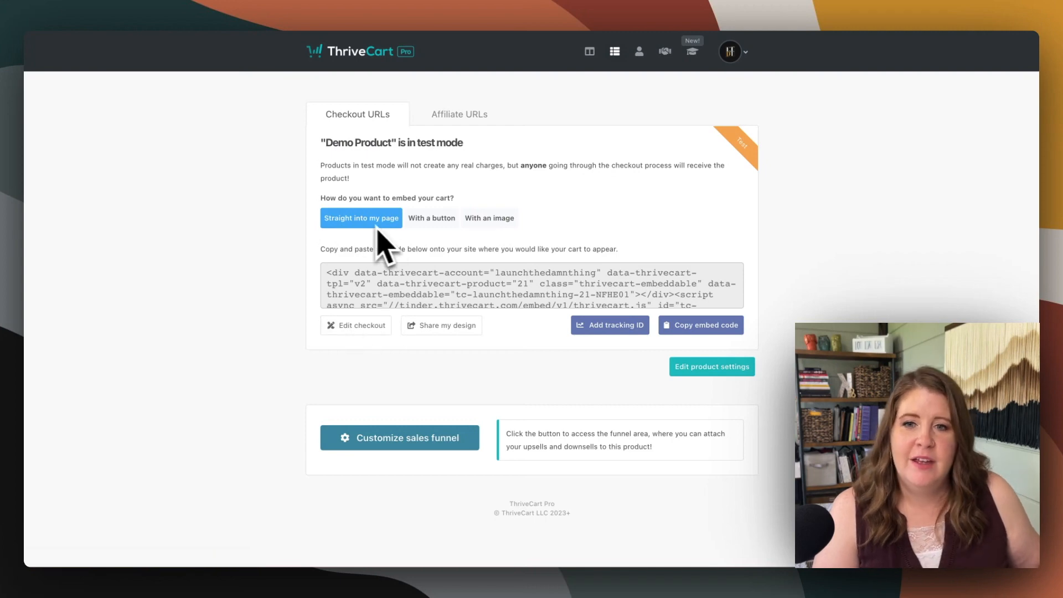
Switch back to ThriveCart and preview the Demo Product's button and image embed options
{"action": "left_click", "coordinate": [431, 218]}
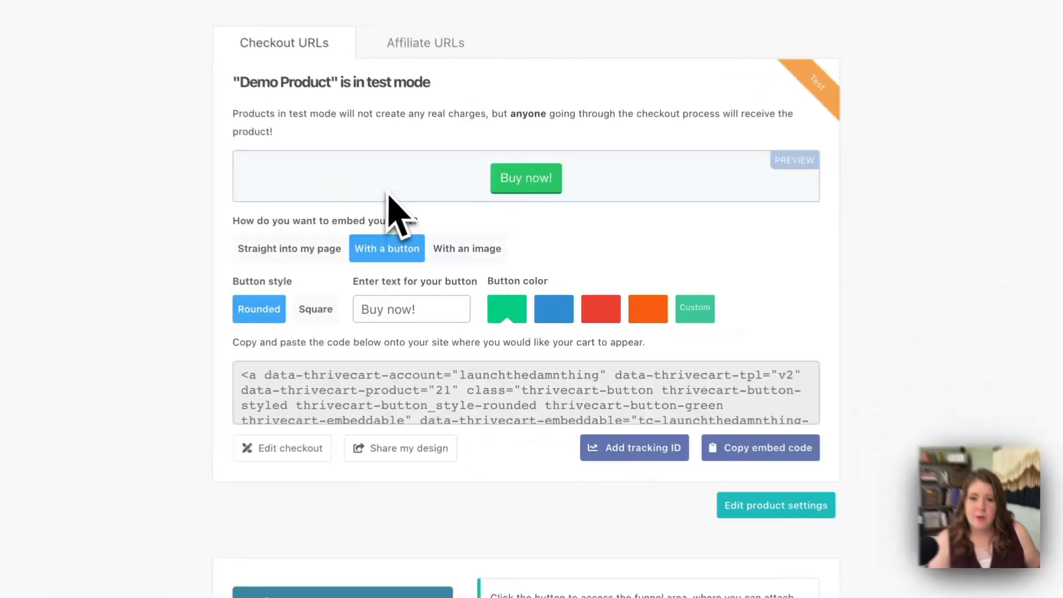
{"action": "left_click", "coordinate": [464, 252]}
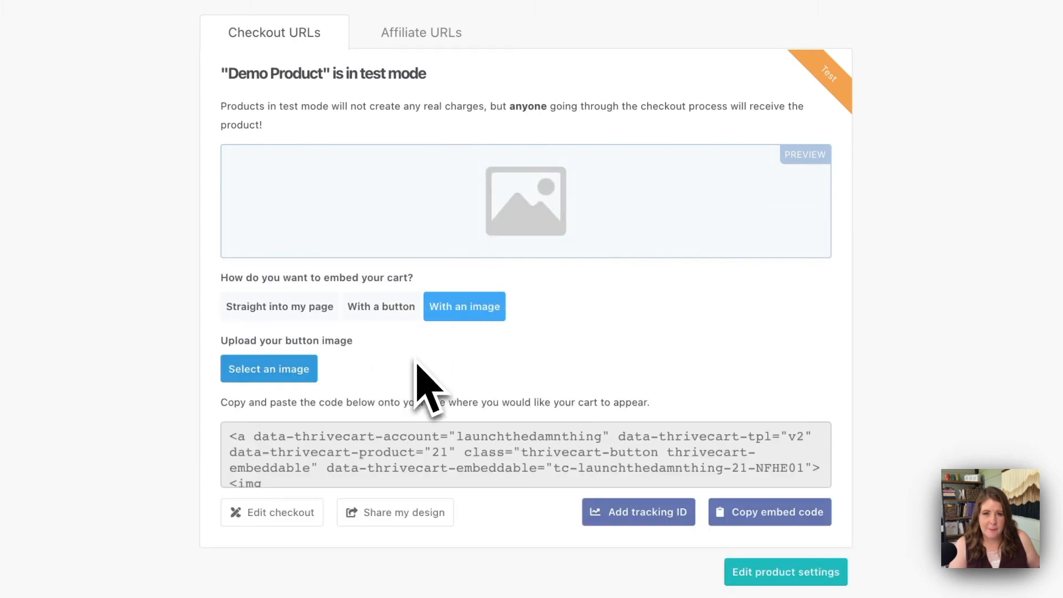
Go through the checkout editor, exiting without saving, and change the Demo Product's cart type to Standard
{"action": "left_click", "coordinate": [271, 514]}
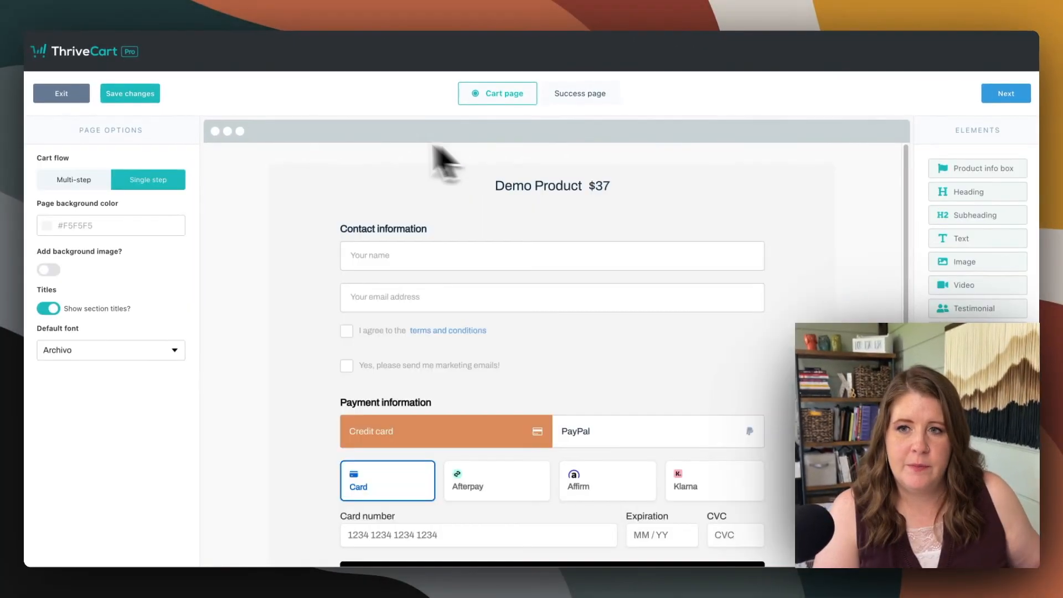
{"action": "left_click", "coordinate": [76, 98]}
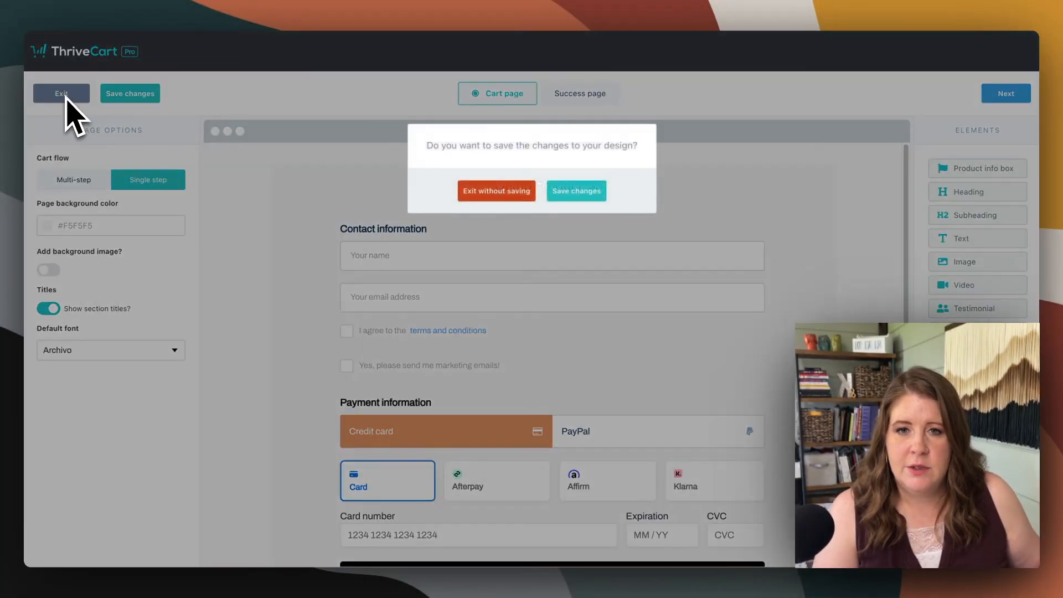
{"action": "left_click", "coordinate": [509, 192]}
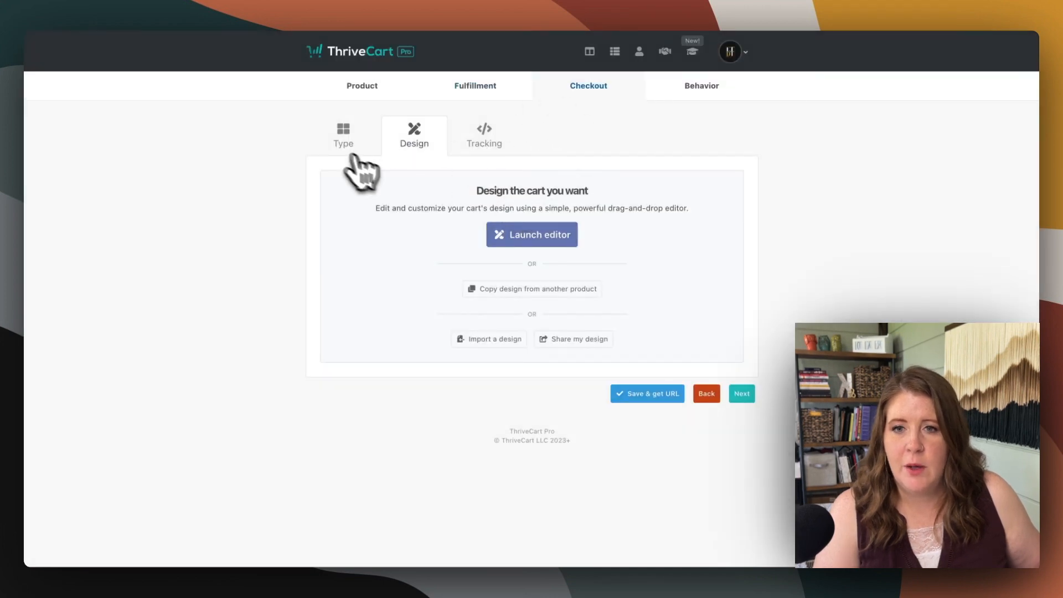
{"action": "left_click", "coordinate": [343, 136]}
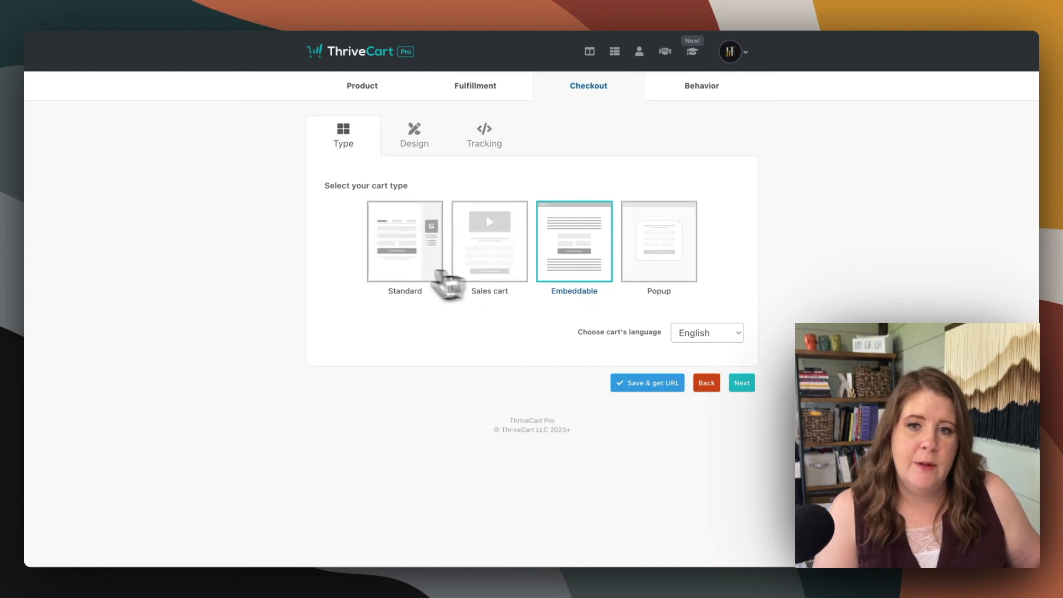
{"action": "left_click", "coordinate": [411, 259]}
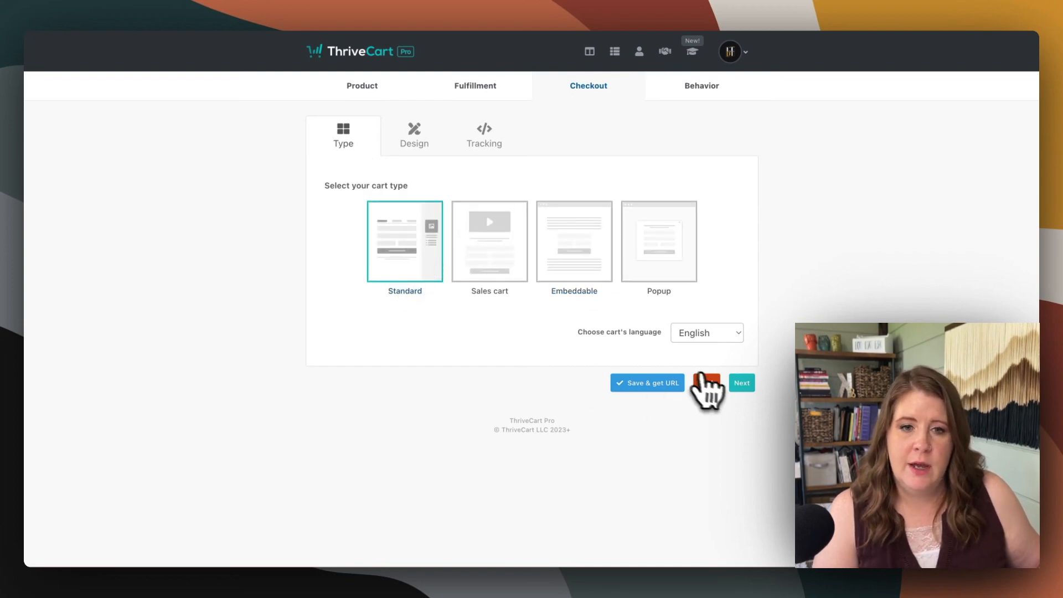
{"action": "left_click", "coordinate": [742, 382]}
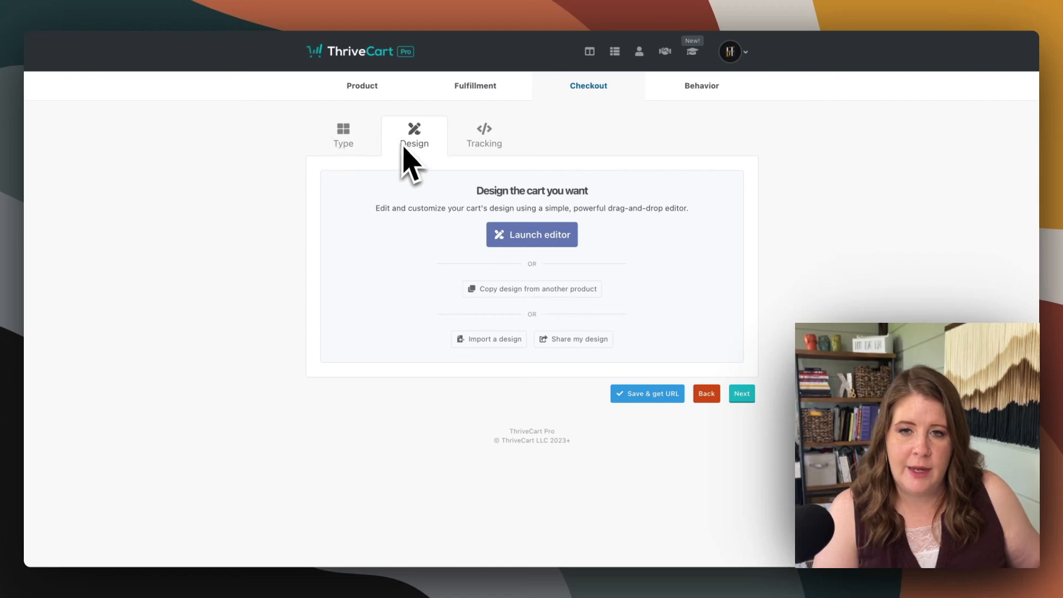
Launch the design editor for the standard cart and save its design
{"action": "left_click", "coordinate": [500, 234]}
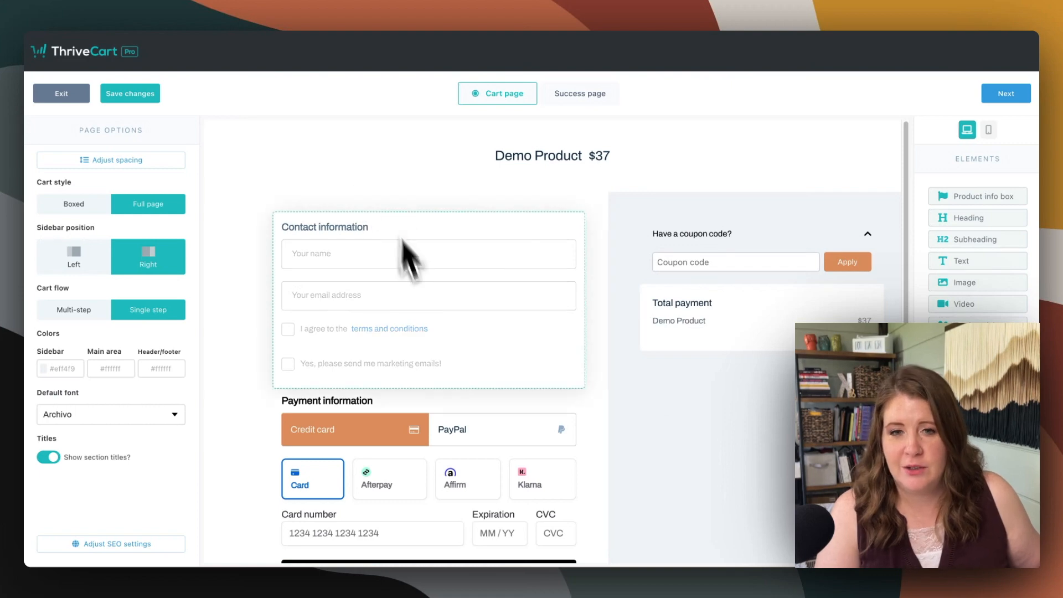
{"action": "left_click", "coordinate": [129, 94]}
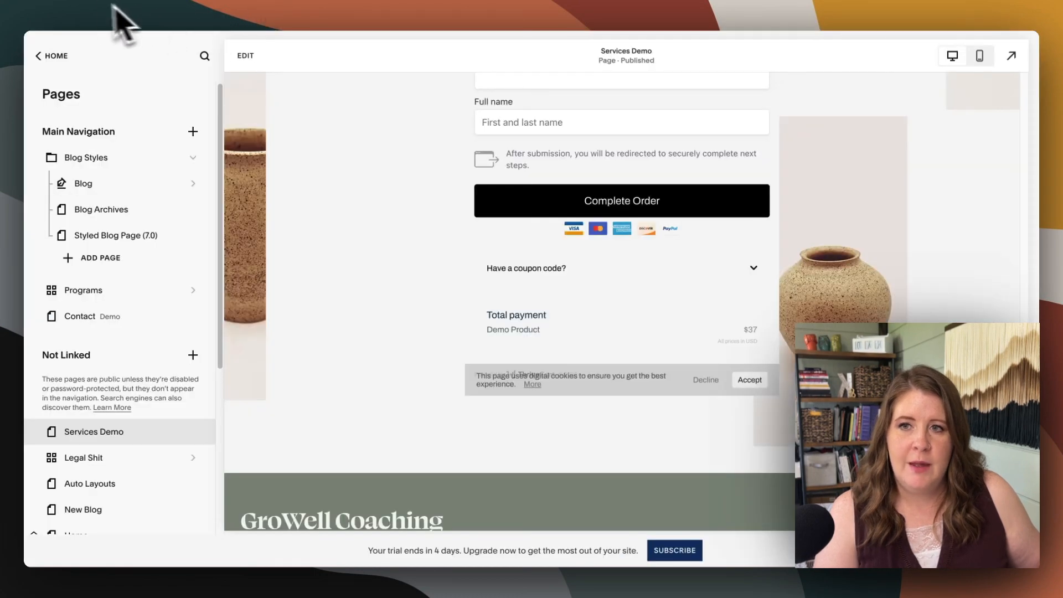
Reload the Services Demo page in Squarespace and examine how the embedded Demo Product checkout displays with the standard cart type
{"action": "left_click", "coordinate": [74, 3]}
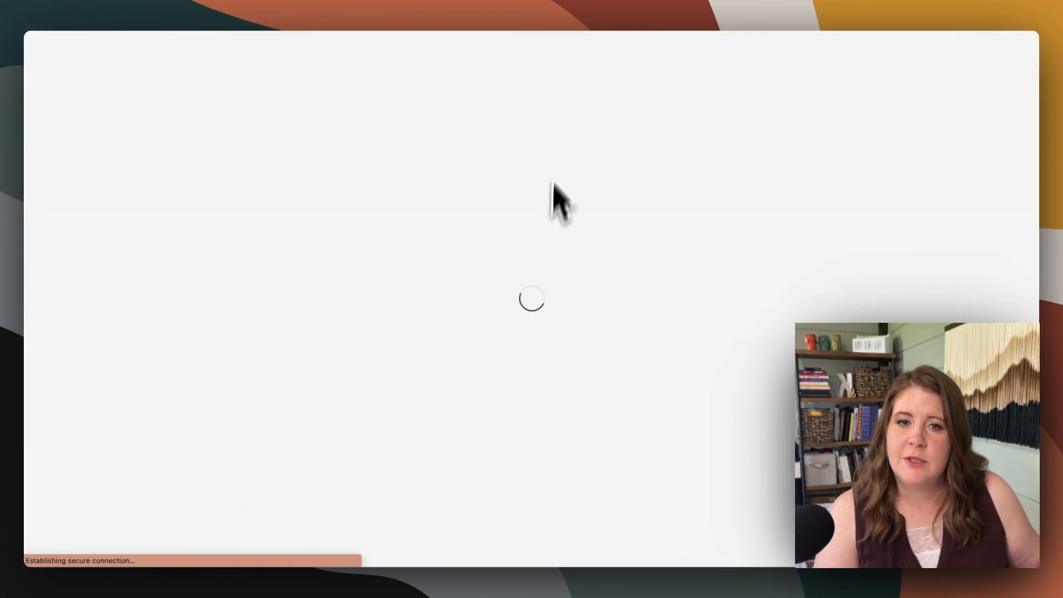
{"action": "scroll", "coordinate": [352, 213], "scroll_direction": "down", "scroll_amount": 15}
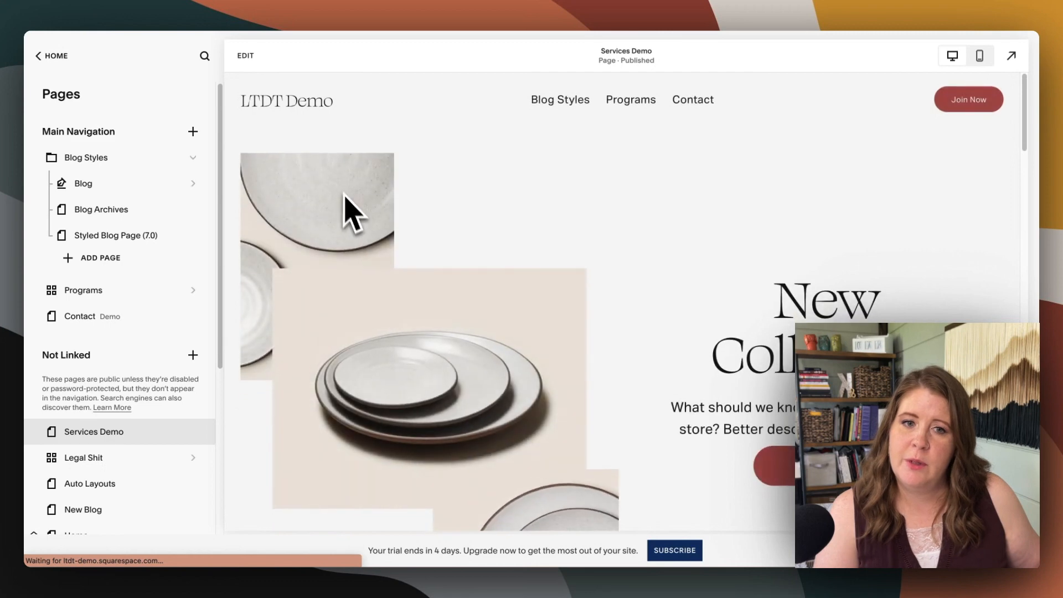
{"action": "scroll", "coordinate": [498, 265], "scroll_direction": "down", "scroll_amount": 10}
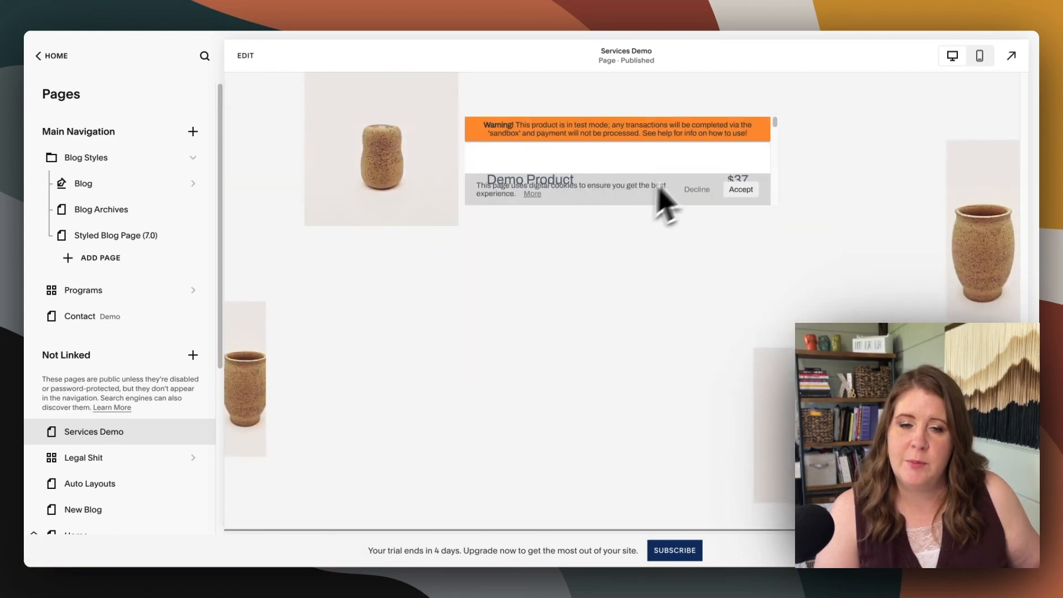
{"action": "scroll", "coordinate": [664, 210], "scroll_direction": "down", "scroll_amount": 2}
{"action": "scroll", "coordinate": [688, 178], "scroll_direction": "down", "scroll_amount": 5}
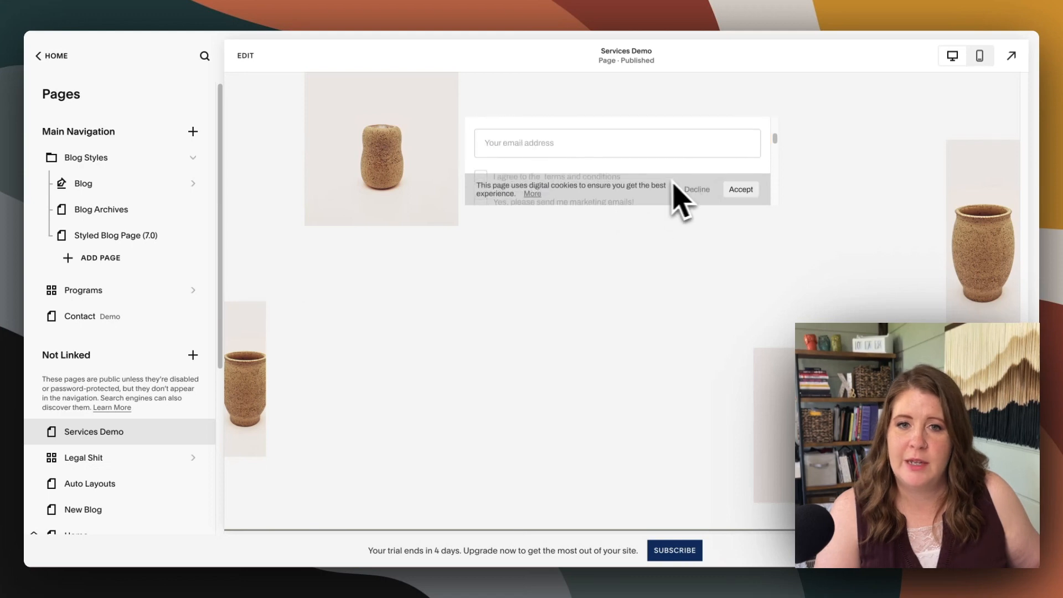
{"action": "scroll", "coordinate": [591, 180], "scroll_direction": "down", "scroll_amount": 3}
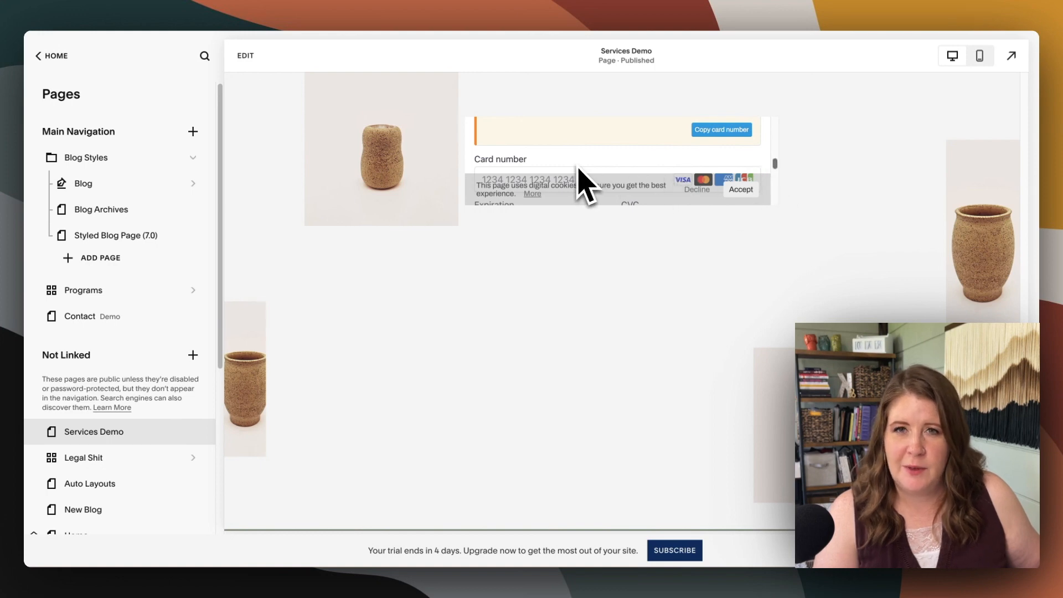
{"action": "scroll", "coordinate": [558, 168], "scroll_direction": "down", "scroll_amount": 2}
{"action": "scroll", "coordinate": [564, 183], "scroll_direction": "down", "scroll_amount": 3}
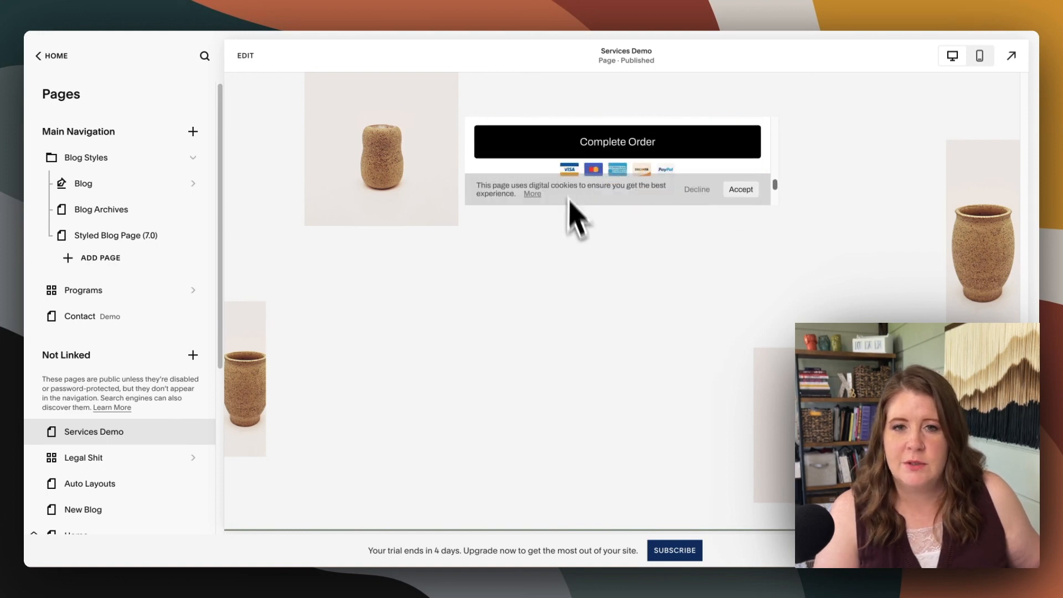
{"action": "scroll", "coordinate": [570, 233], "scroll_direction": "up", "scroll_amount": 5}
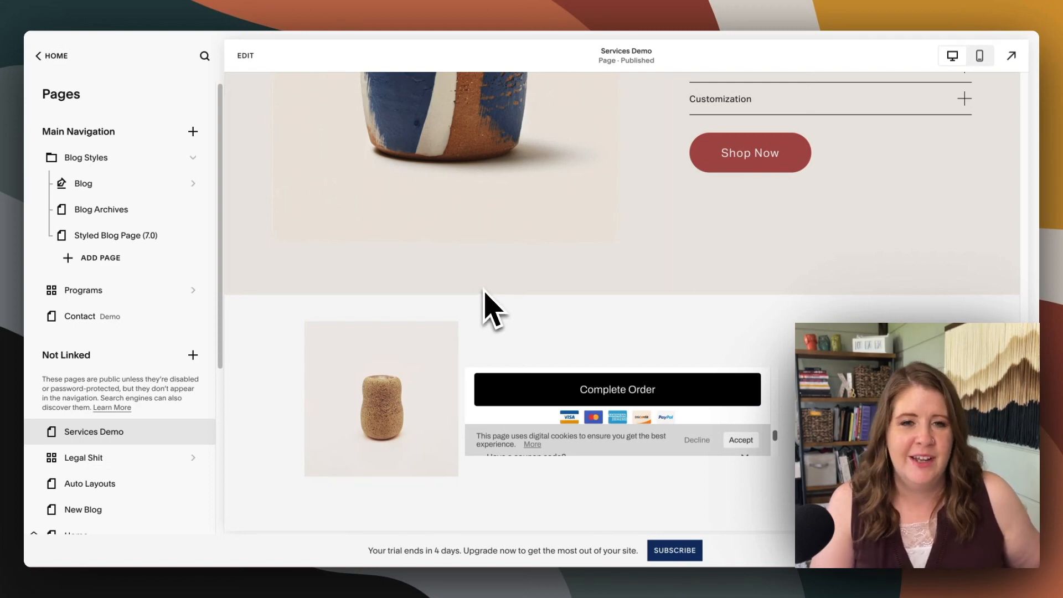
{"action": "scroll", "coordinate": [486, 299], "scroll_direction": "up", "scroll_amount": 5}
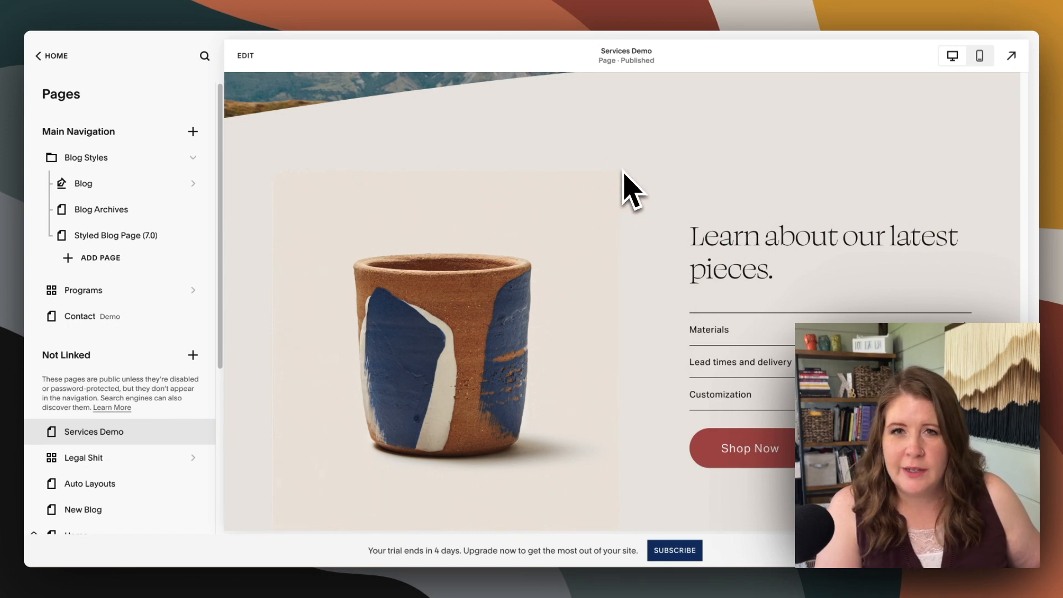
Find the store in the Squarespace page list and review its Style 01 product page
{"action": "scroll", "coordinate": [89, 332], "scroll_direction": "down", "scroll_amount": 5}
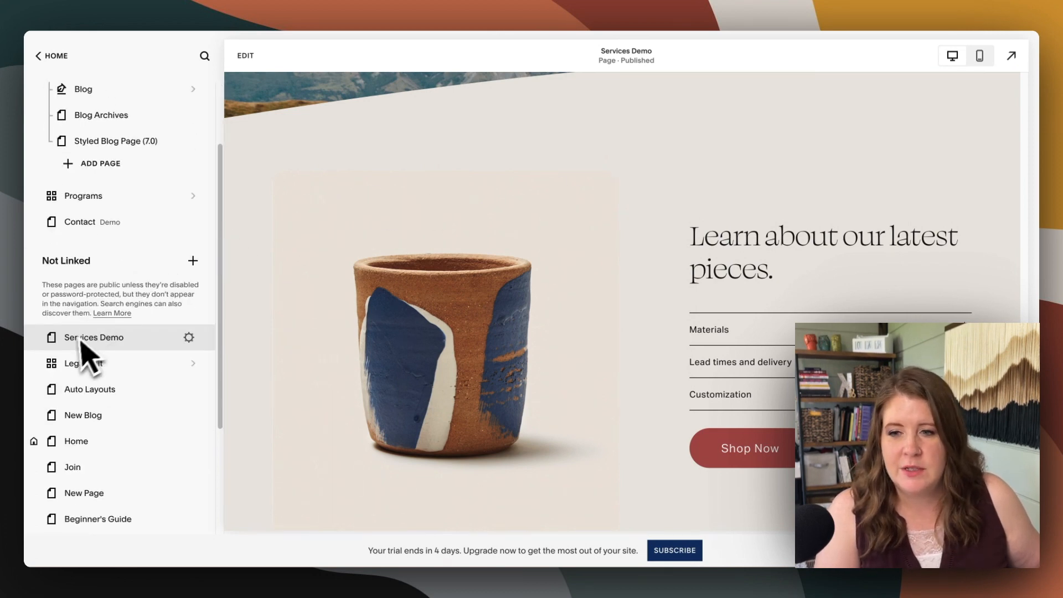
{"action": "scroll", "coordinate": [105, 420], "scroll_direction": "down", "scroll_amount": 2}
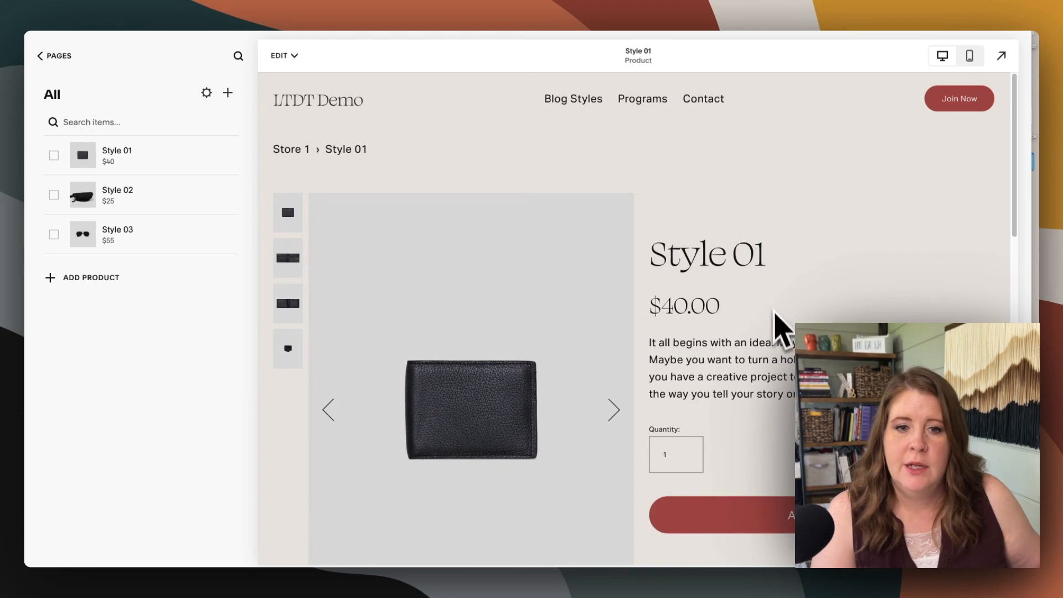
{"action": "scroll", "coordinate": [752, 365], "scroll_direction": "down", "scroll_amount": 2}
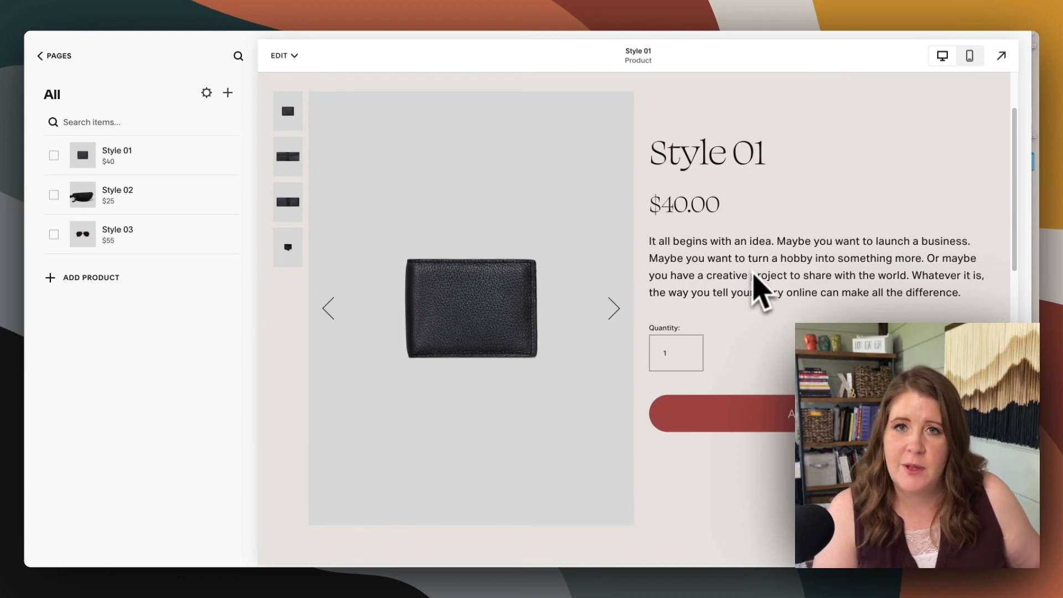
{"action": "scroll", "coordinate": [758, 288], "scroll_direction": "up", "scroll_amount": 2}
Open the Style 01 product for editing and add an "ADD TO CART" line in Heading 4 below its description
{"action": "left_click", "coordinate": [282, 55]}
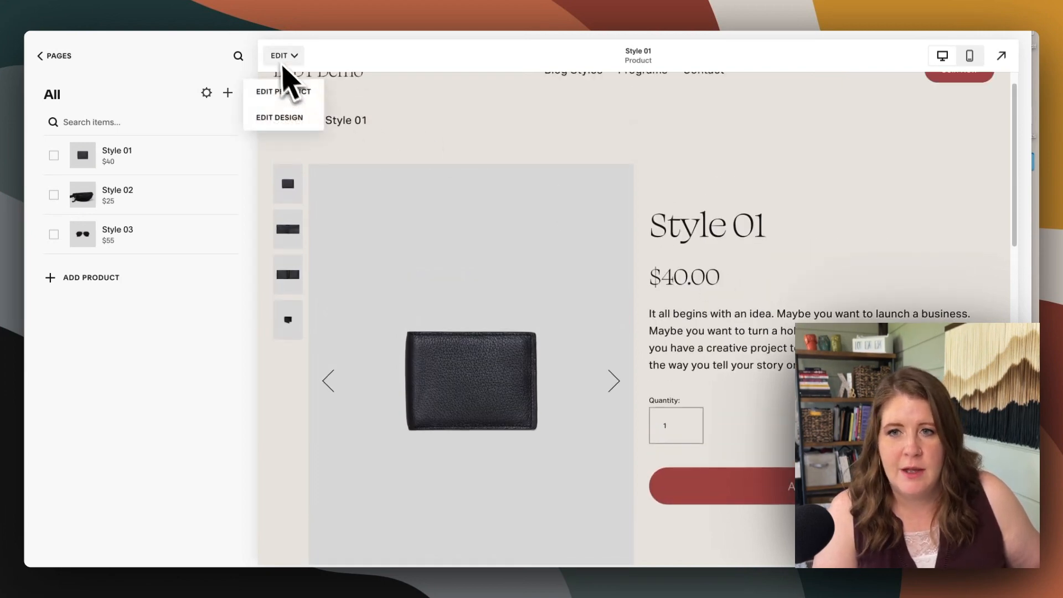
{"action": "left_click", "coordinate": [280, 93]}
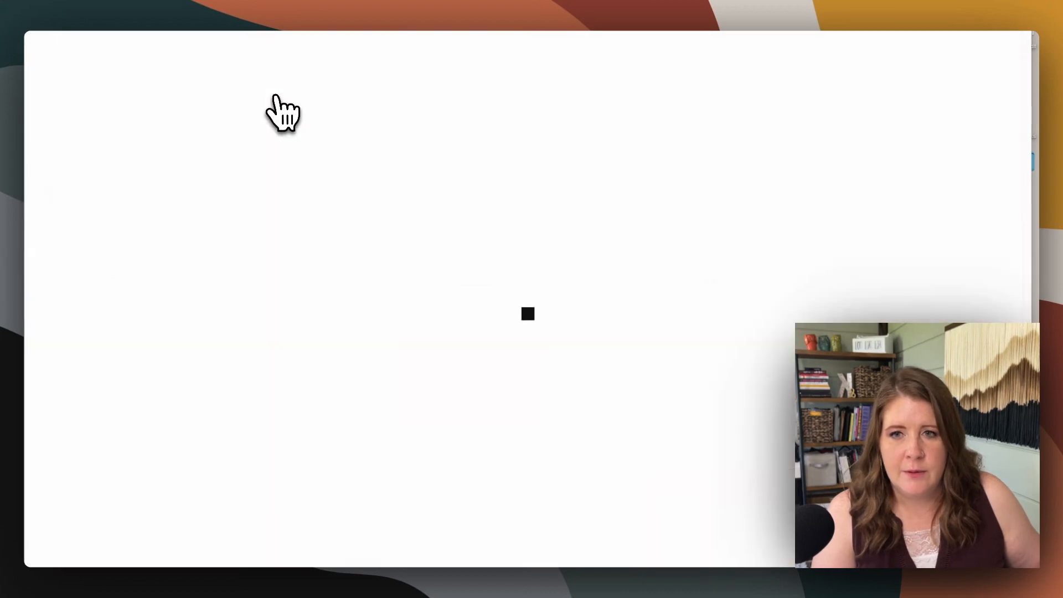
{"action": "left_click", "coordinate": [443, 244]}
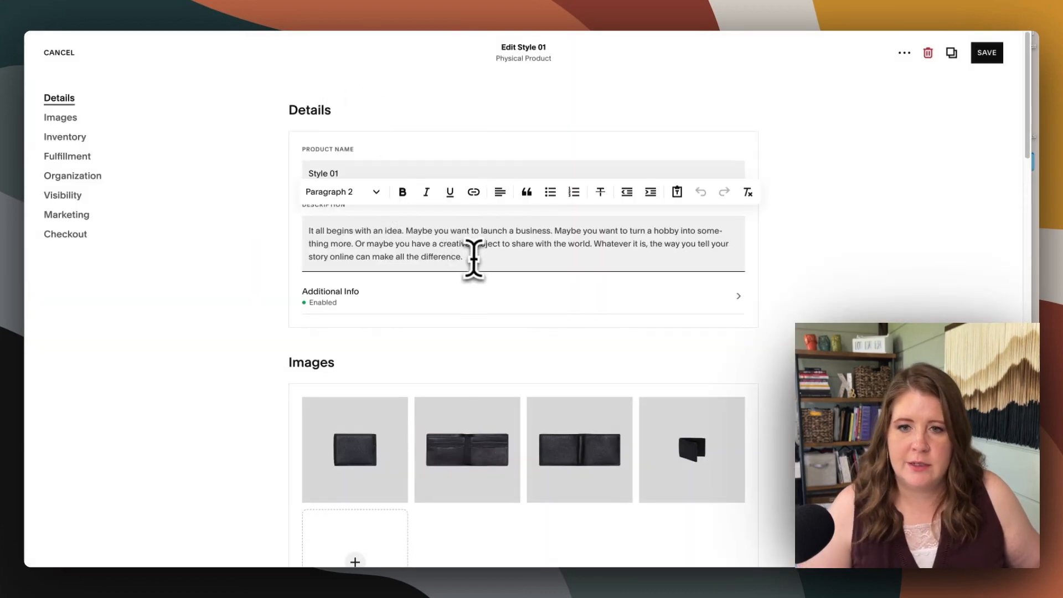
{"action": "key", "text": "Return"}
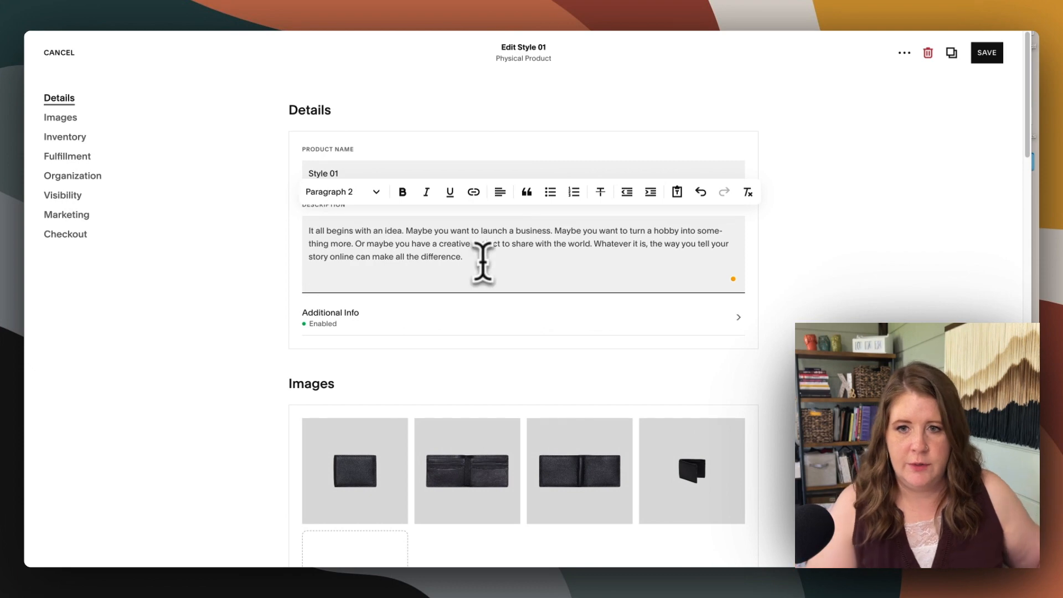
{"action": "left_click", "coordinate": [362, 192]}
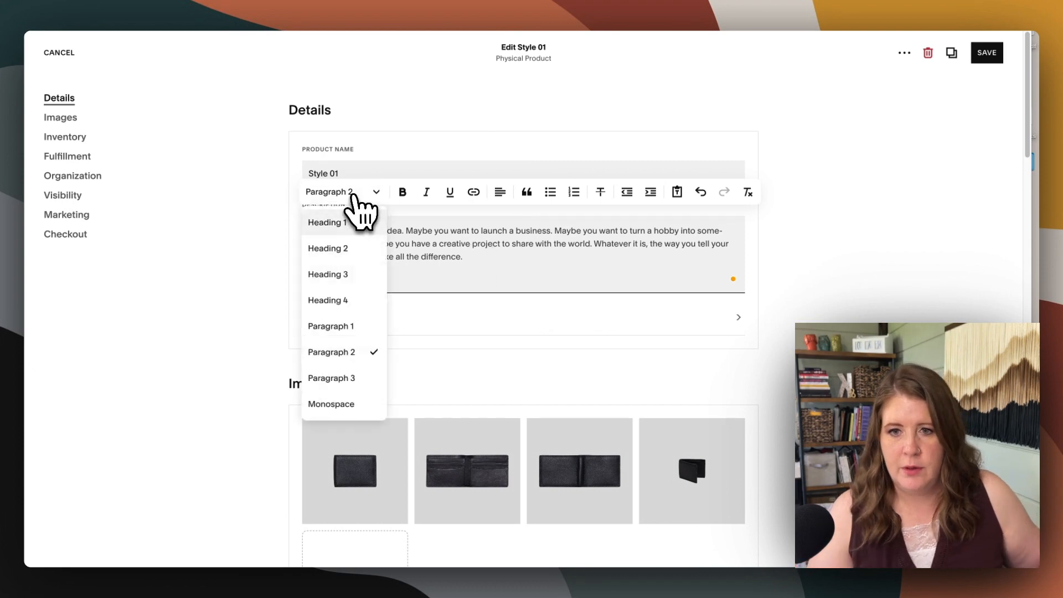
{"action": "left_click", "coordinate": [354, 302]}
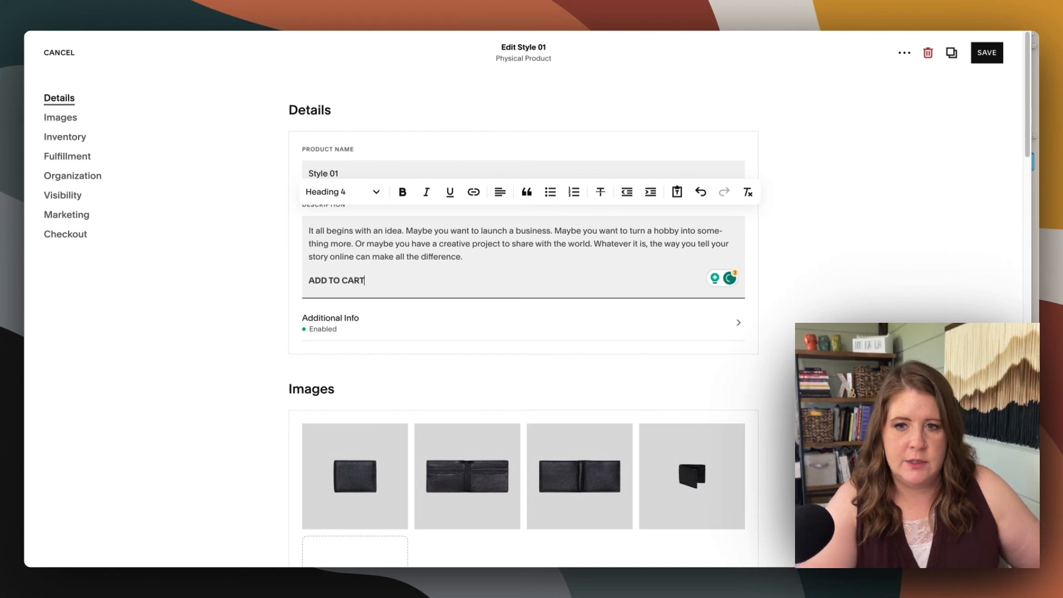
{"action": "left_click", "coordinate": [473, 192]}
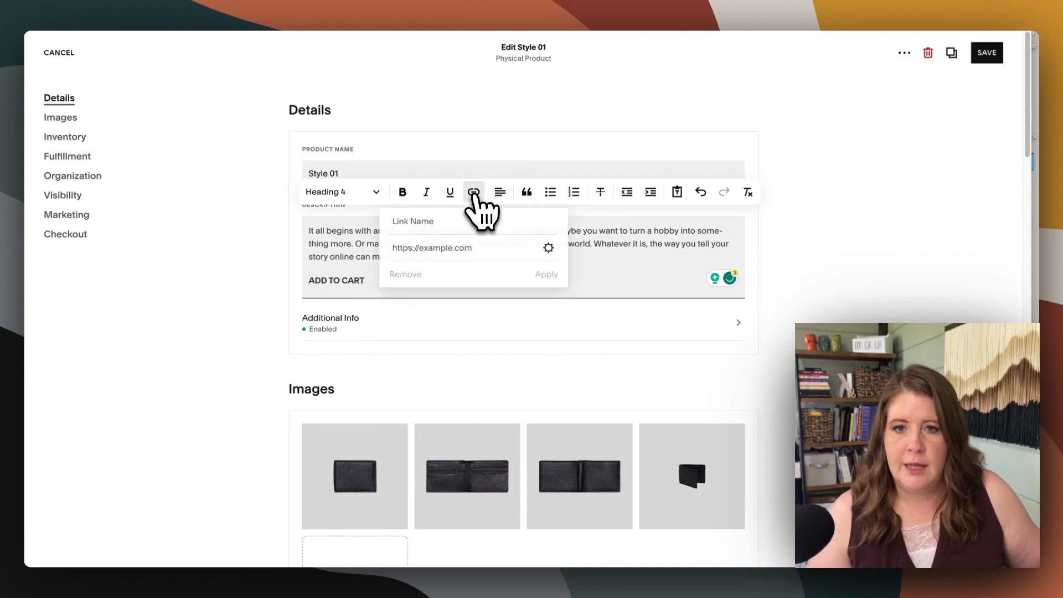
{"action": "left_click", "coordinate": [439, 249]}
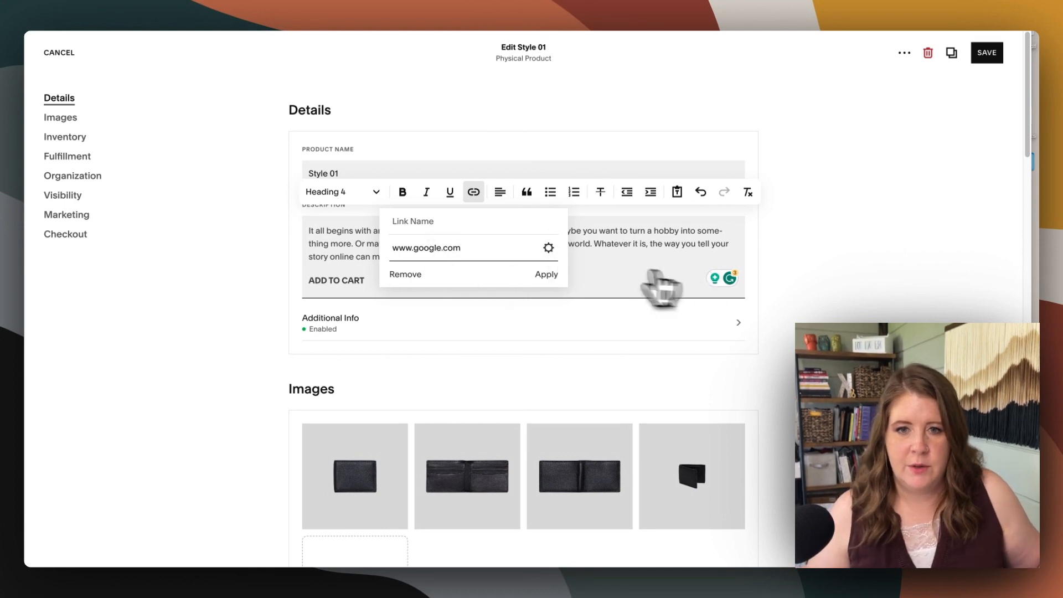
{"action": "left_click", "coordinate": [548, 248]}
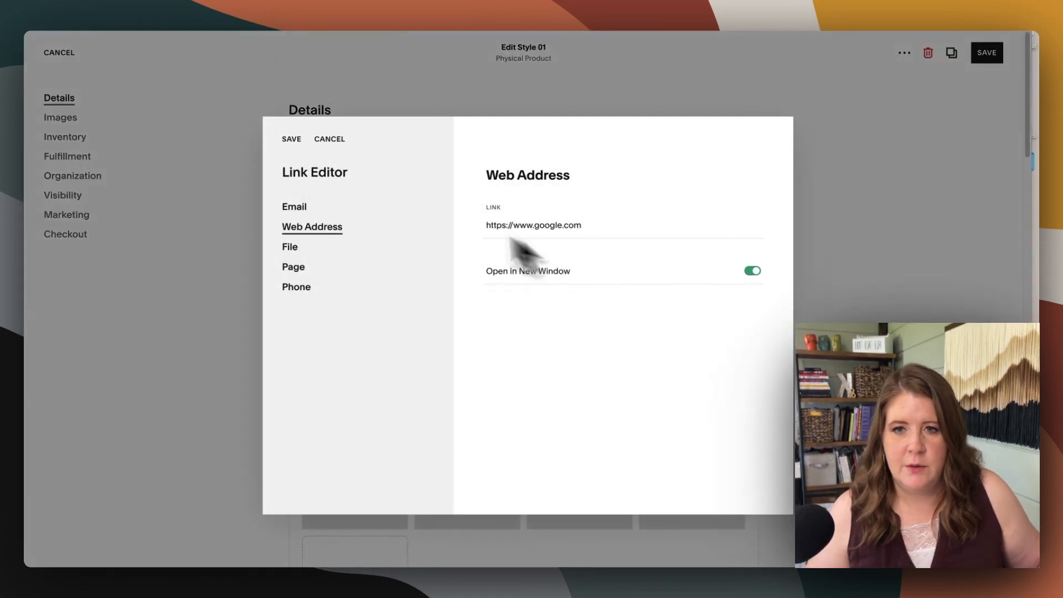
{"action": "left_click", "coordinate": [290, 145]}
{"action": "left_click", "coordinate": [543, 275]}
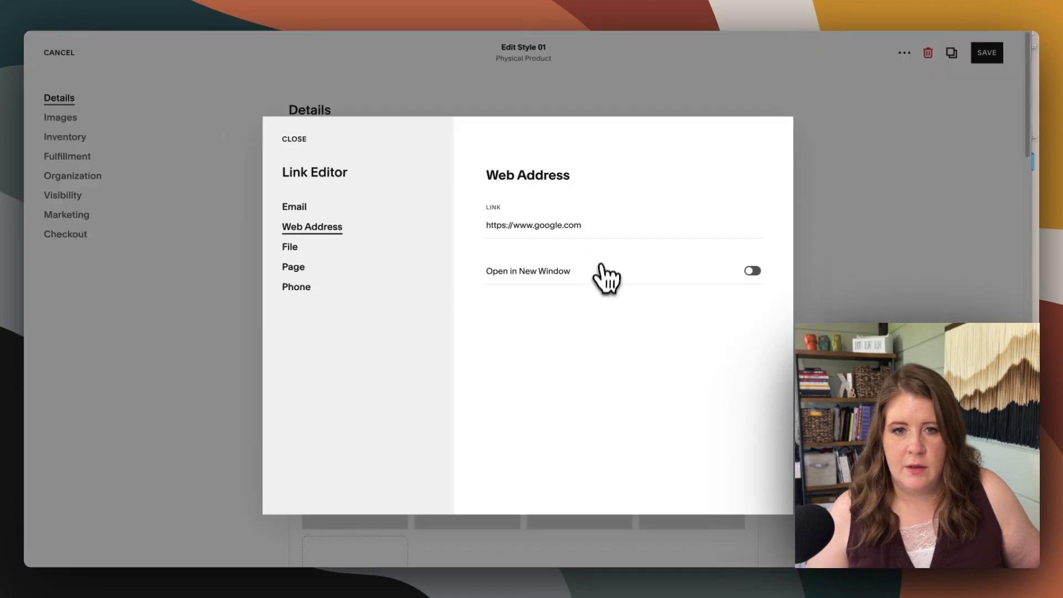
{"action": "left_click", "coordinate": [601, 271]}
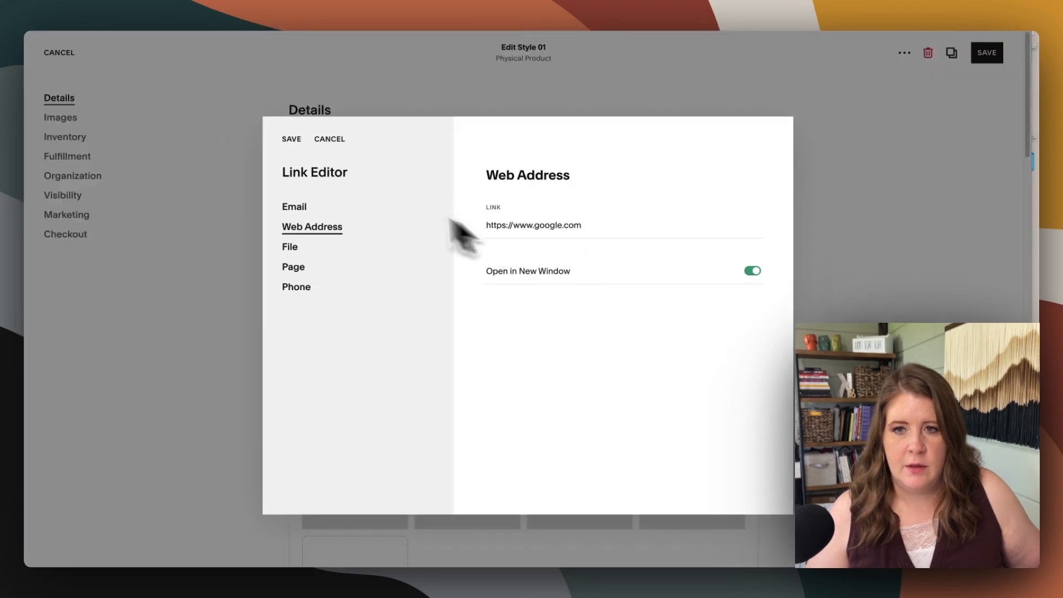
{"action": "left_click", "coordinate": [291, 139]}
{"action": "left_click", "coordinate": [546, 274]}
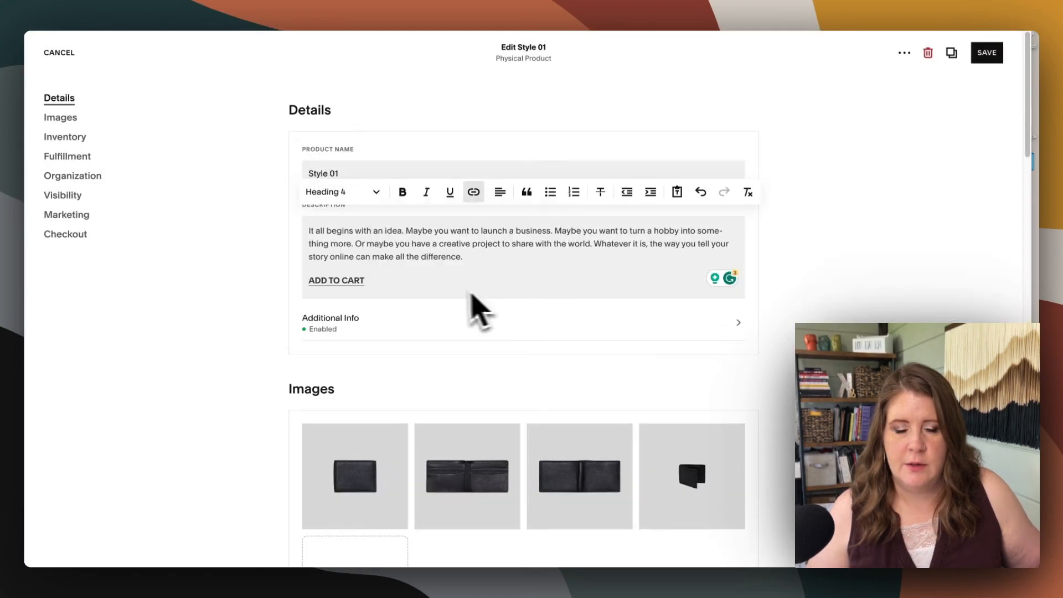
{"action": "left_click", "coordinate": [986, 54]}
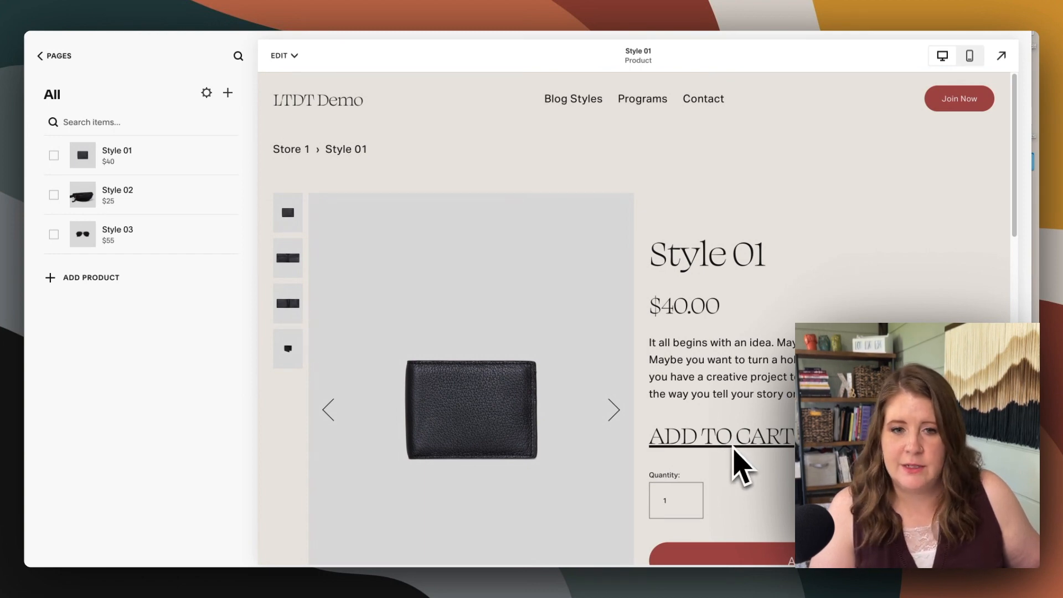
Open the site's Custom CSS under the design settings and clear the existing code from the editor
{"action": "scroll", "coordinate": [742, 454], "scroll_direction": "down", "scroll_amount": 3}
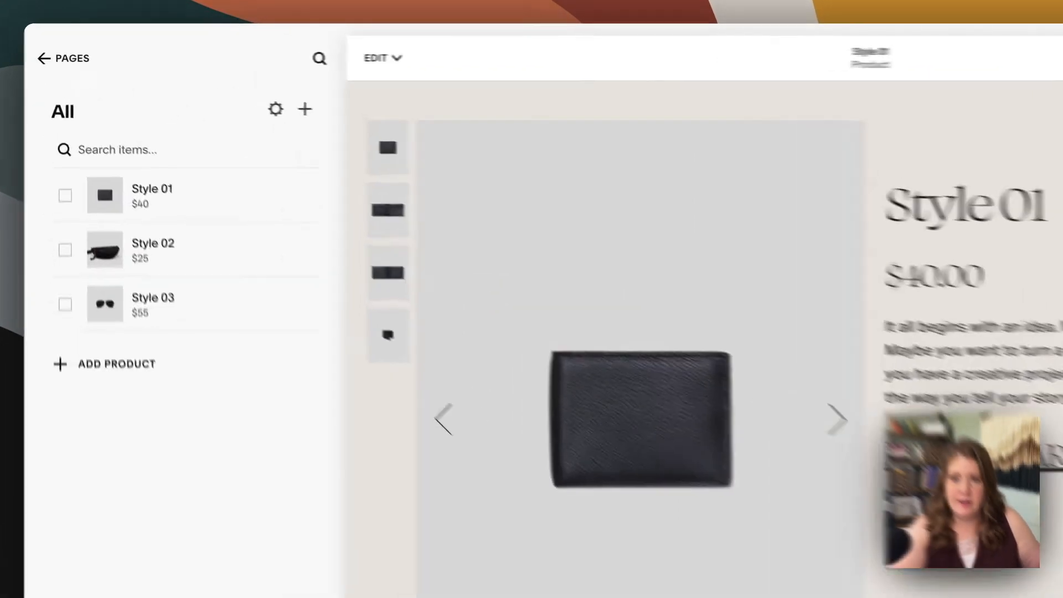
{"action": "left_click", "coordinate": [57, 56]}
{"action": "left_click", "coordinate": [78, 62]}
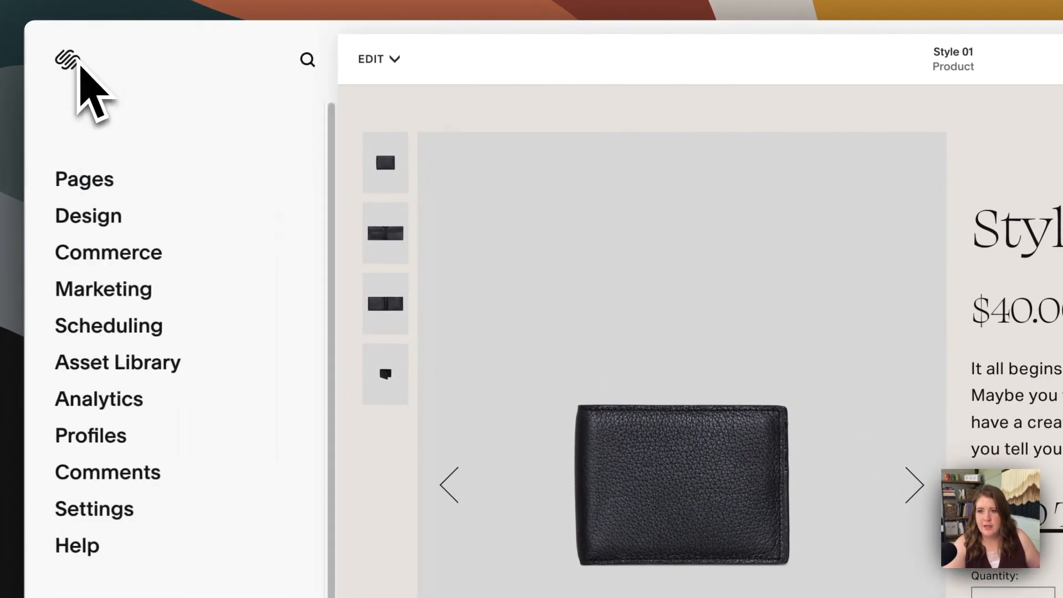
{"action": "left_click", "coordinate": [94, 231]}
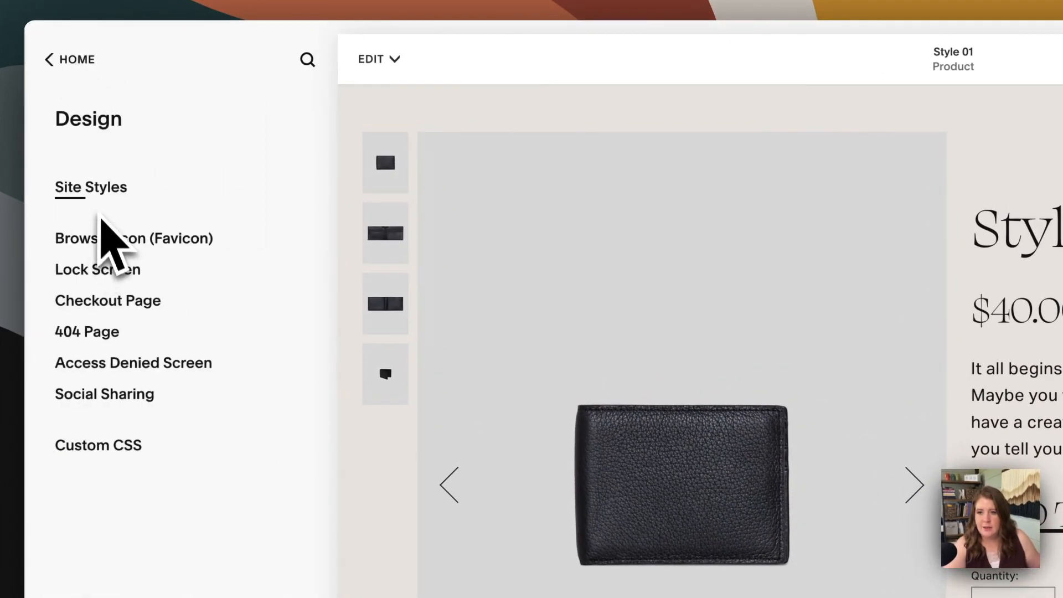
{"action": "left_click", "coordinate": [97, 331]}
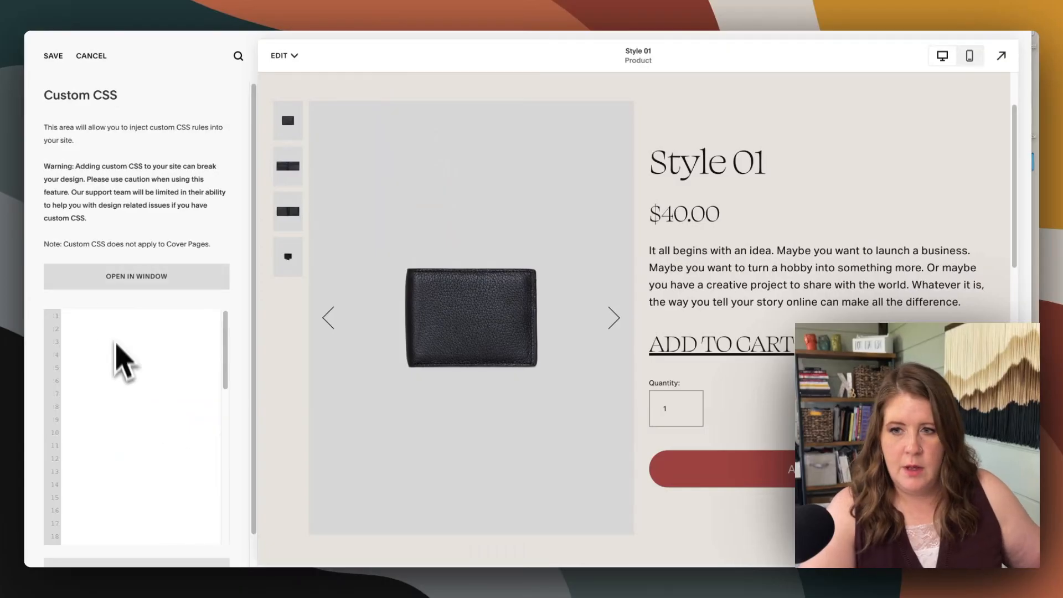
{"action": "left_click", "coordinate": [98, 321]}
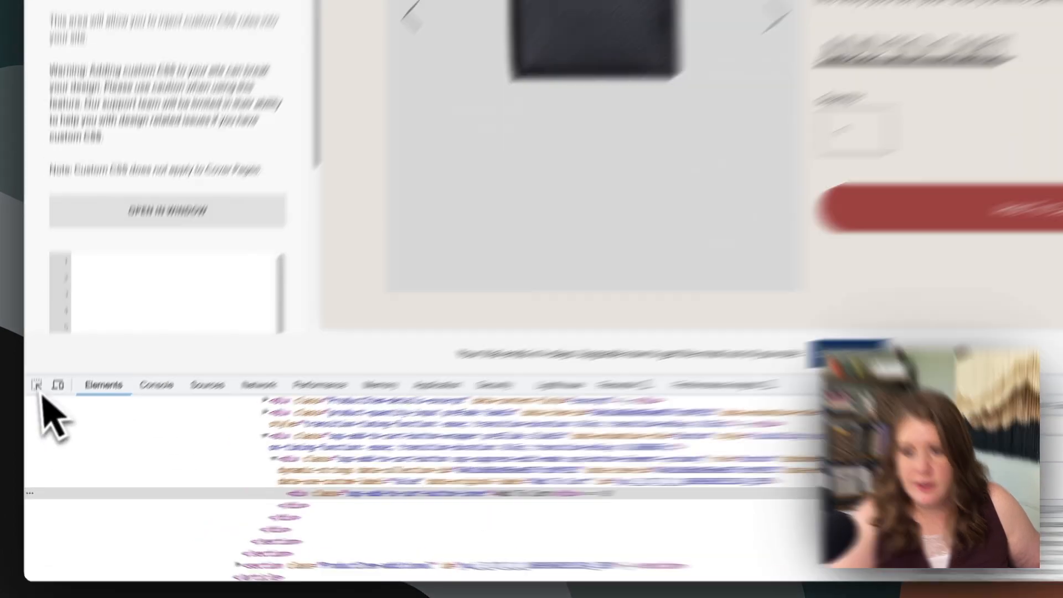
Inspect the default Add To Cart button on the Style 01 page to select its page element
{"action": "left_click", "coordinate": [34, 413]}
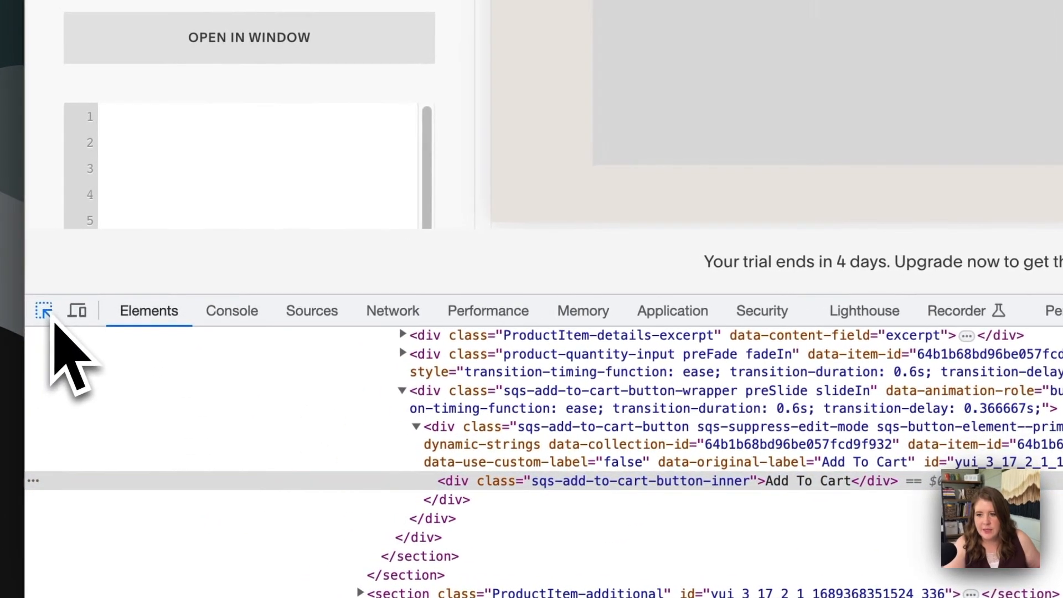
{"action": "left_click", "coordinate": [41, 320]}
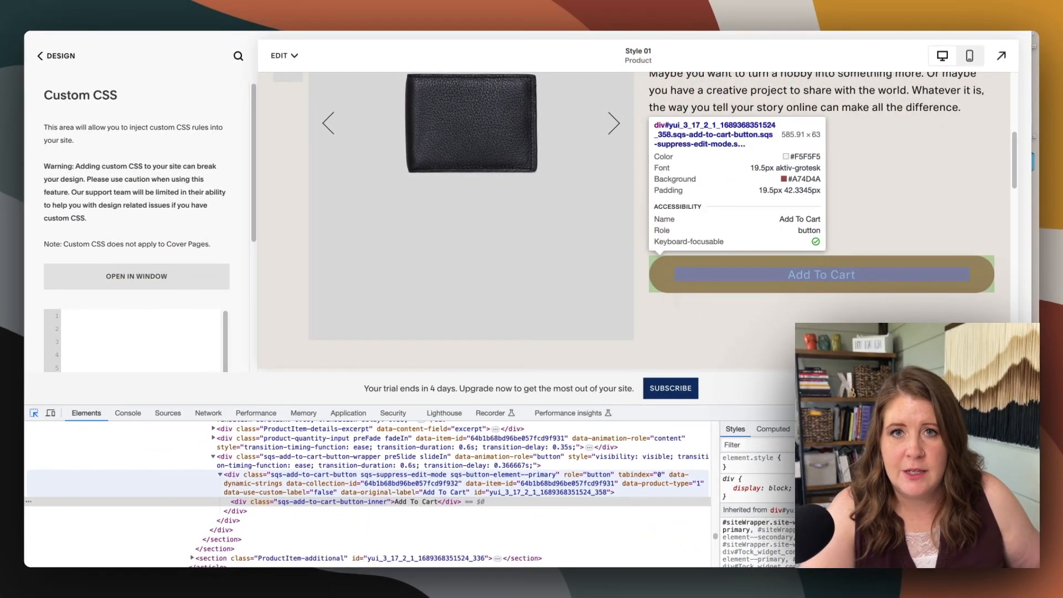
{"action": "left_click", "coordinate": [821, 274]}
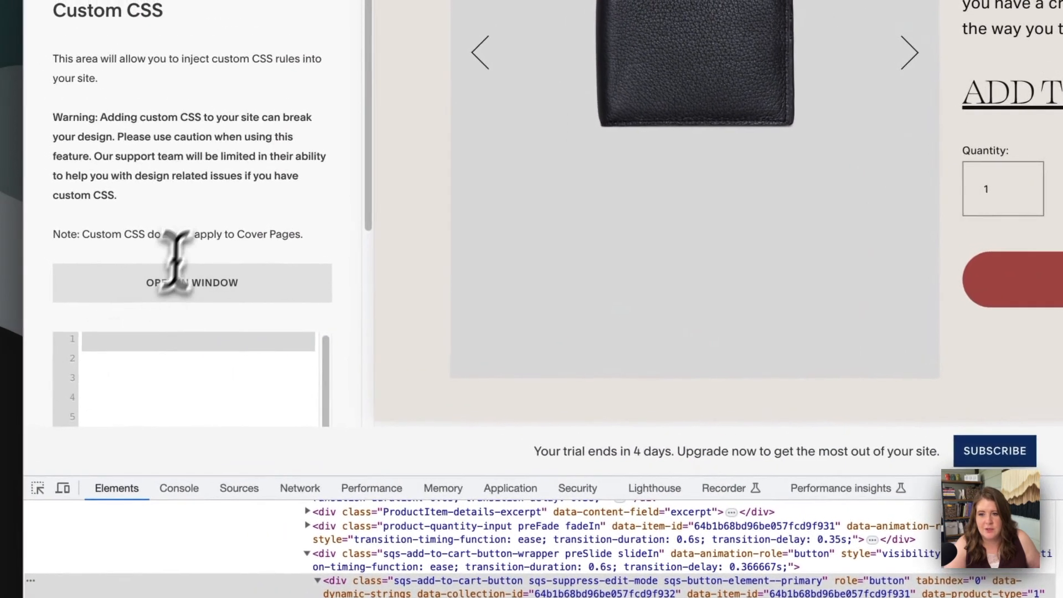
Add and save a custom CSS rule hiding the product's .sqs-add-to-cart-button element with display: none !important;
{"action": "scroll", "coordinate": [182, 249], "scroll_direction": "down", "scroll_amount": 3}
{"action": "left_click", "coordinate": [116, 209]}
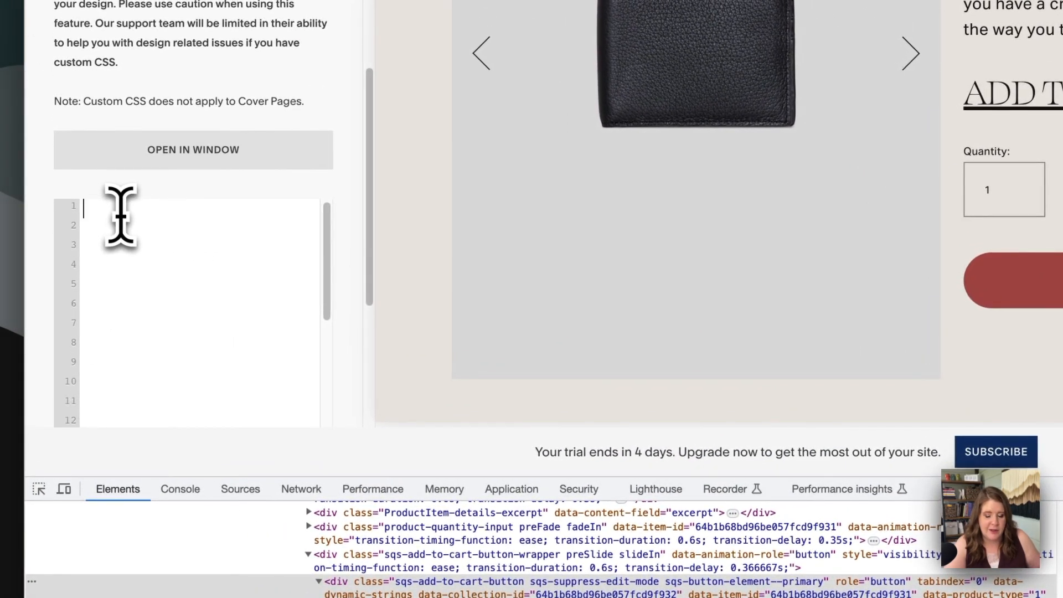
{"action": "type", "text": ".ProductItem-details .sqs-add-to-cart-button-wrapper .sqs-add-to-cart-button"}
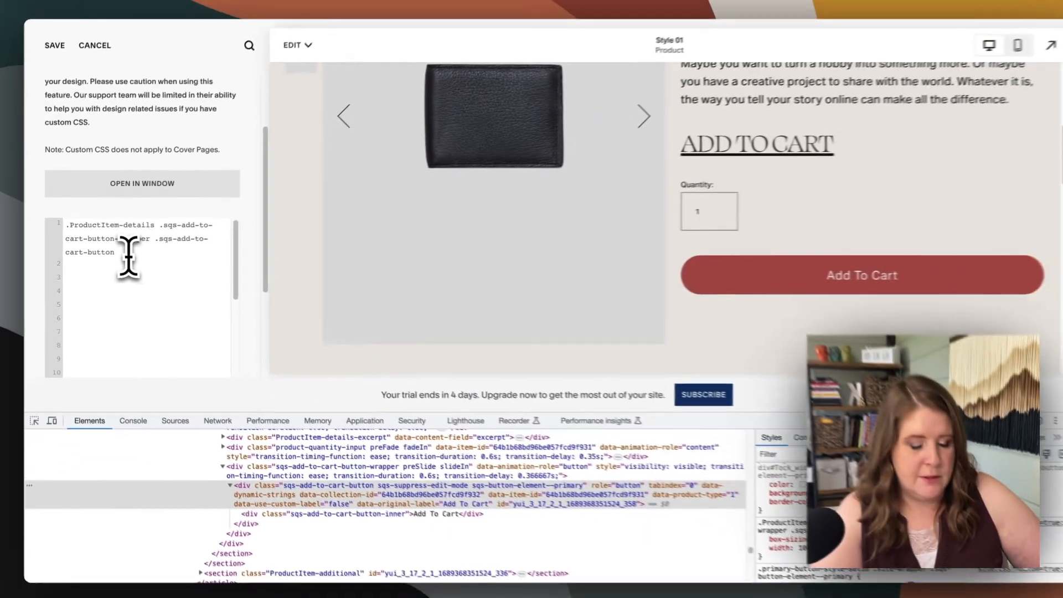
{"action": "type", "text": "{display:"}
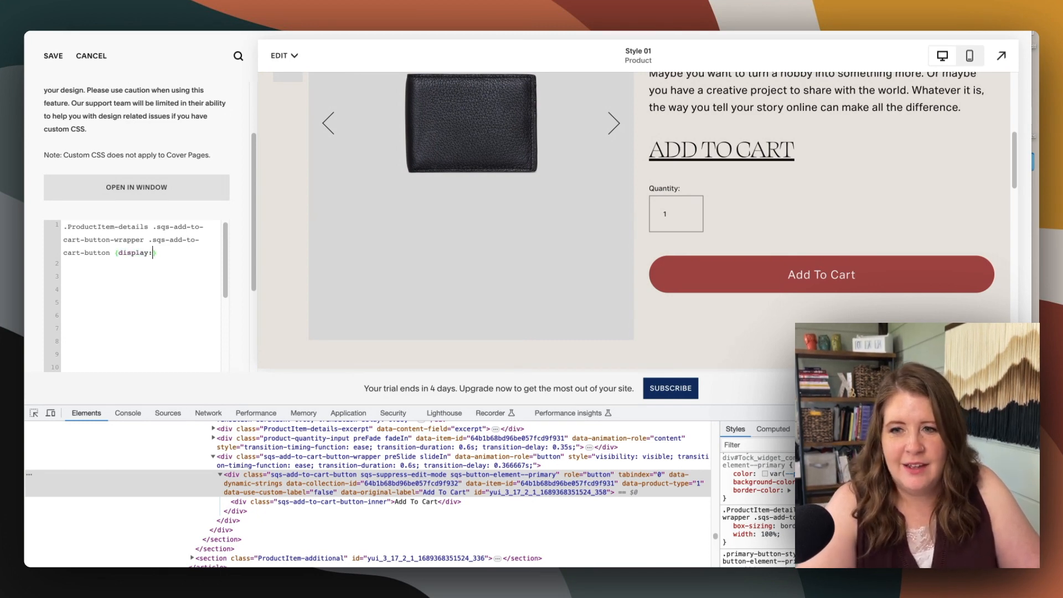
{"action": "type", "text": "!important;"}
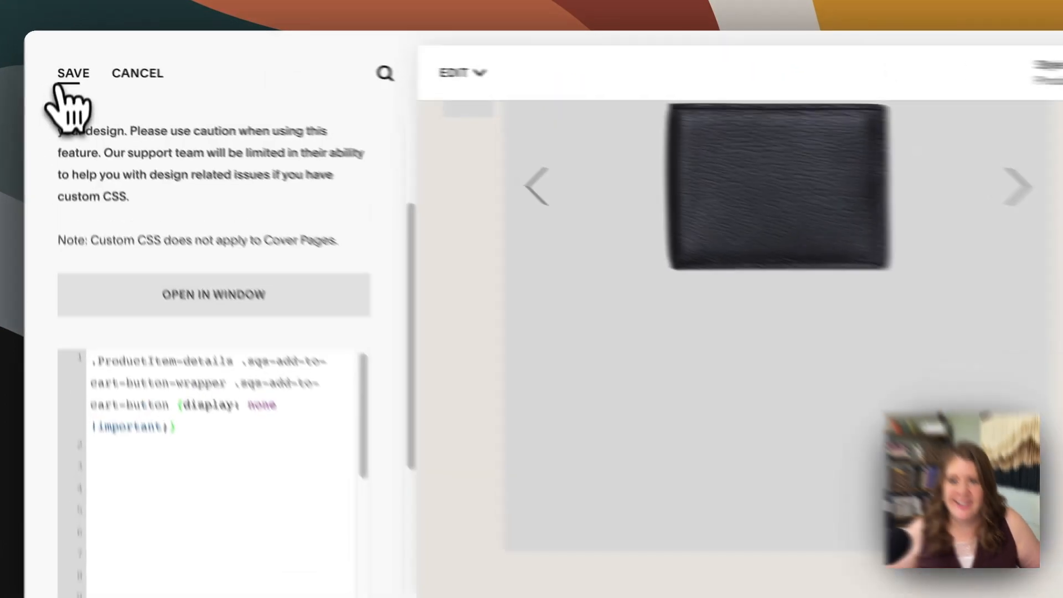
{"action": "left_click", "coordinate": [53, 55]}
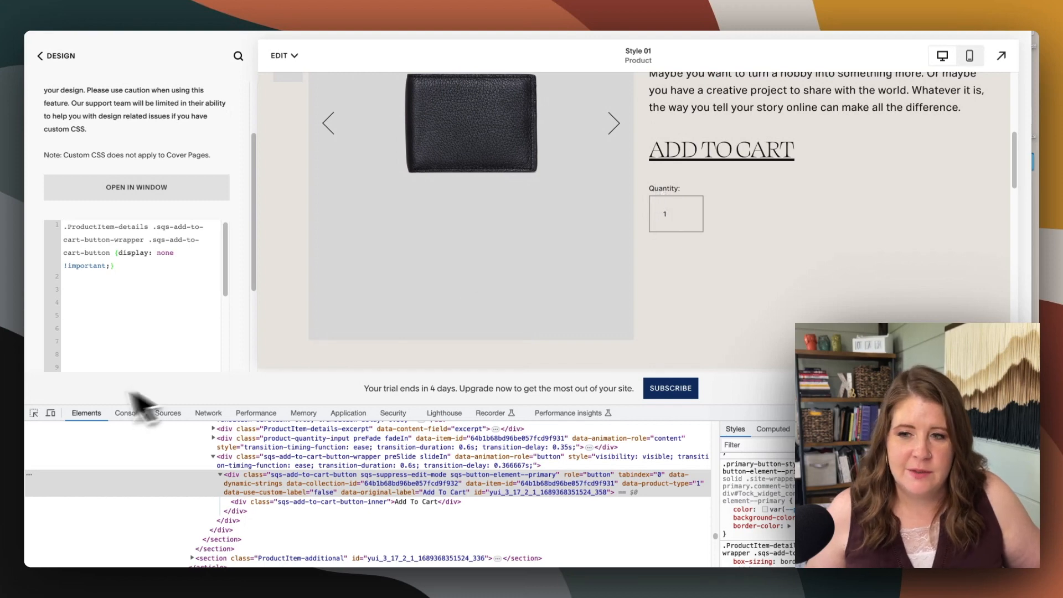
Inspect the quantity field, add a .product-quantity-input CSS rule with display: none !important;, save it, and review the product page
{"action": "left_click", "coordinate": [34, 413]}
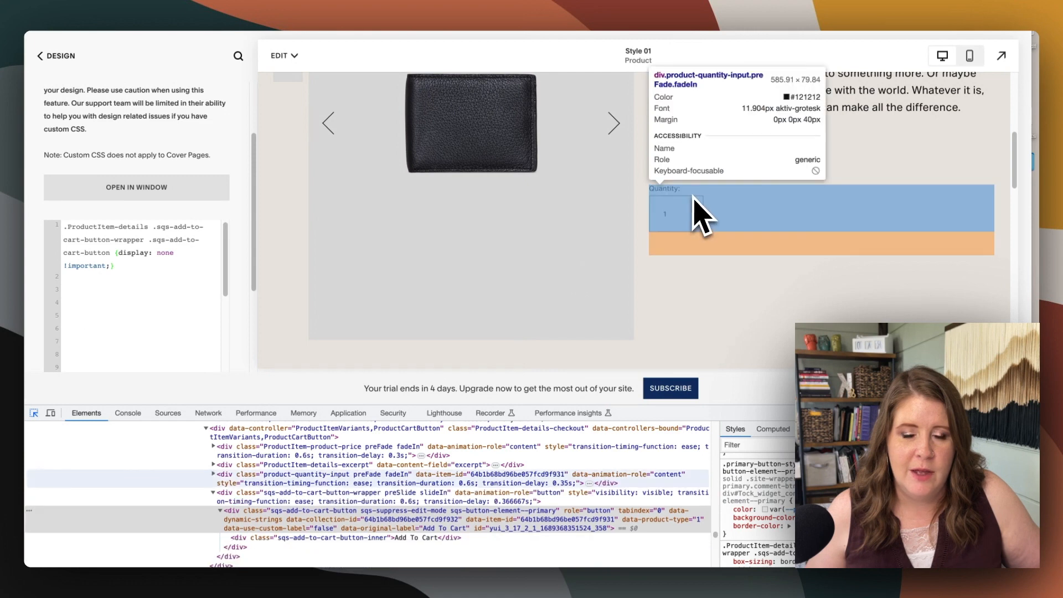
{"action": "left_click", "coordinate": [693, 209]}
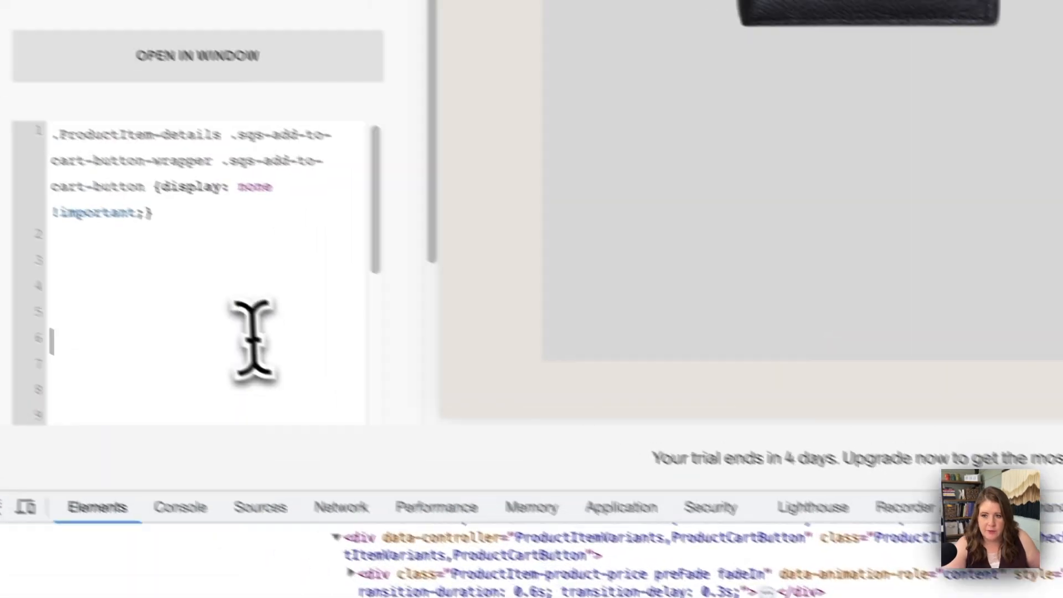
{"action": "type", "text": ".ProductItem .ProductItem-details .product-quantity-input"}
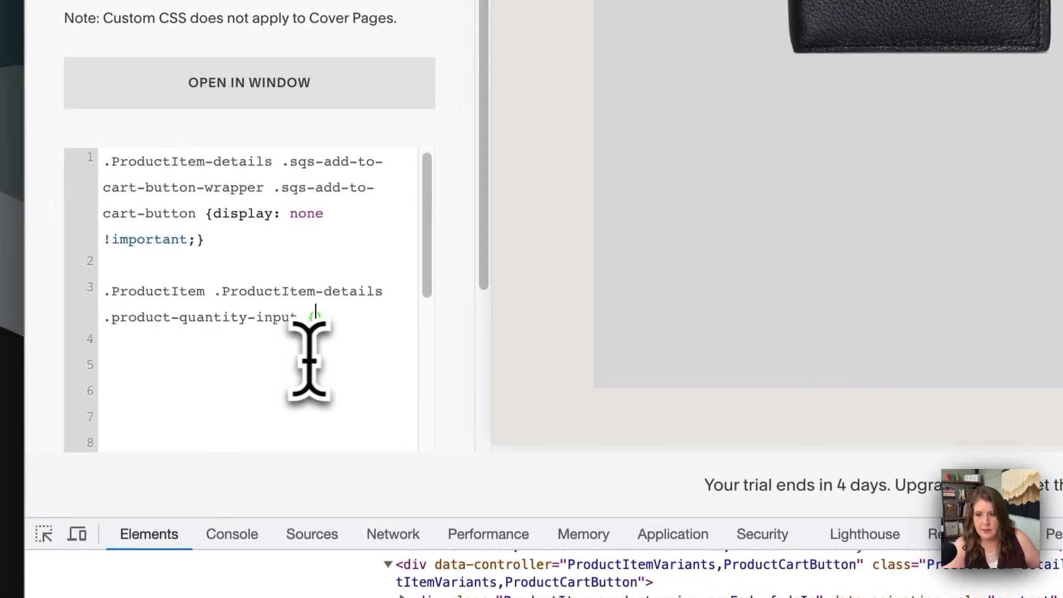
{"action": "left_click_drag", "start_coordinate": [260, 240], "coordinate": [211, 225]}
{"action": "key", "text": "super+c"}
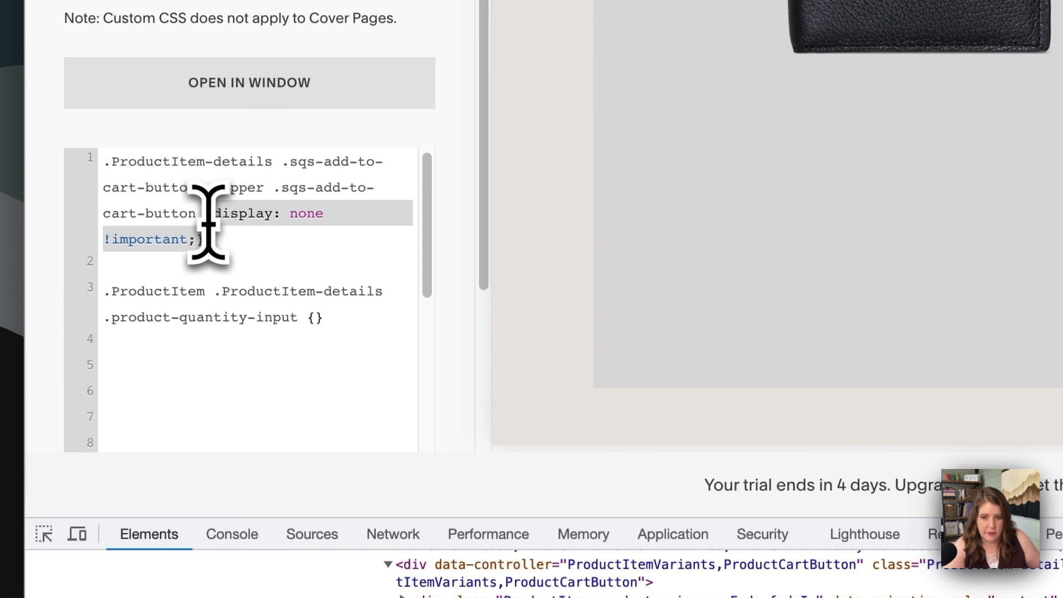
{"action": "left_click", "coordinate": [311, 319]}
{"action": "key", "text": "super+v"}
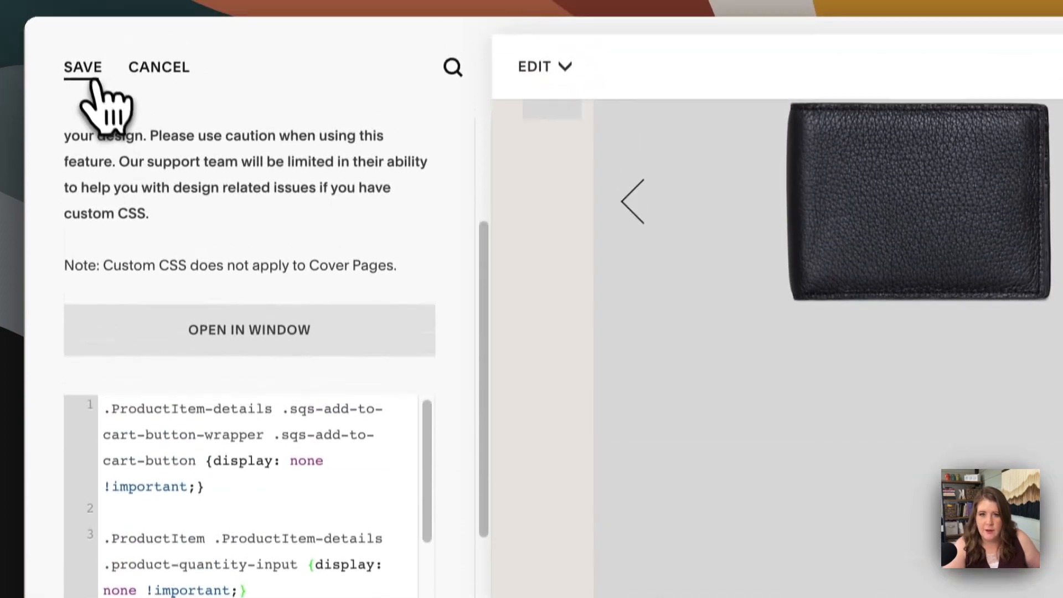
{"action": "left_click", "coordinate": [87, 70]}
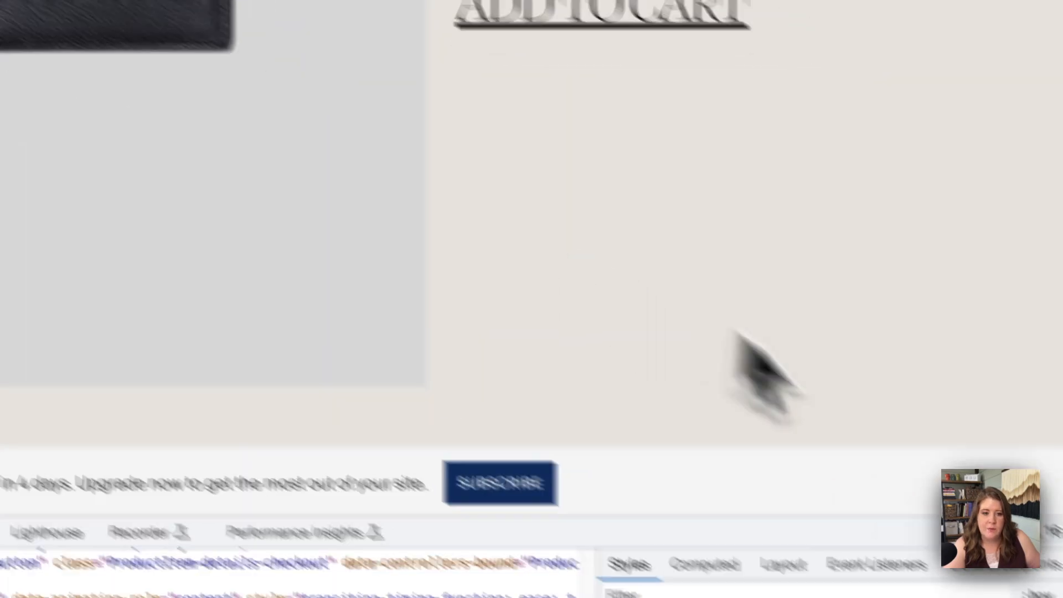
{"action": "scroll", "coordinate": [566, 310], "scroll_direction": "up", "scroll_amount": 3}
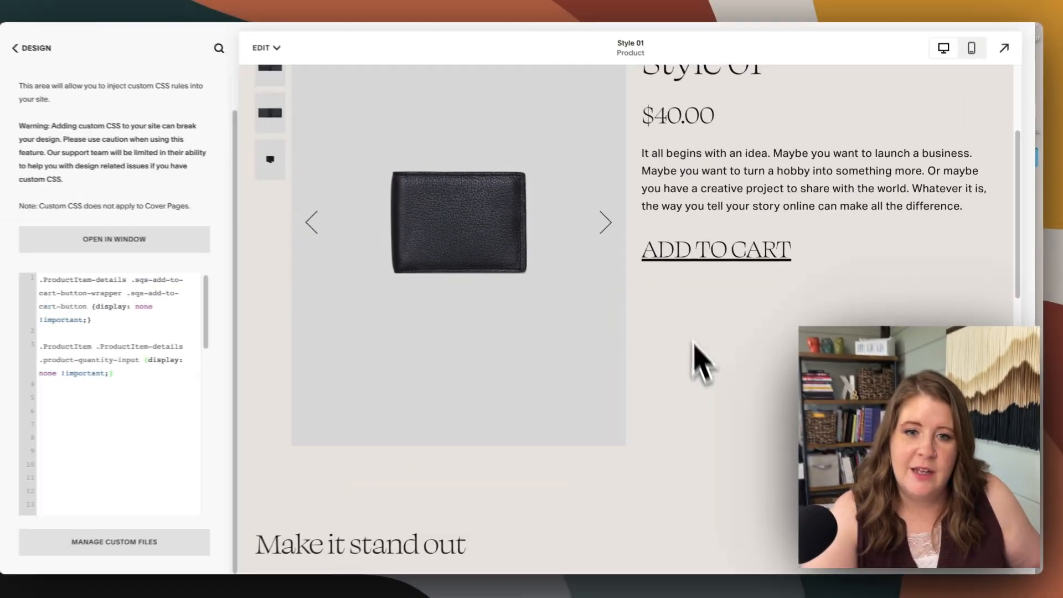
{"action": "scroll", "coordinate": [707, 371], "scroll_direction": "up", "scroll_amount": 2}
{"action": "scroll", "coordinate": [707, 371], "scroll_direction": "up", "scroll_amount": 2}
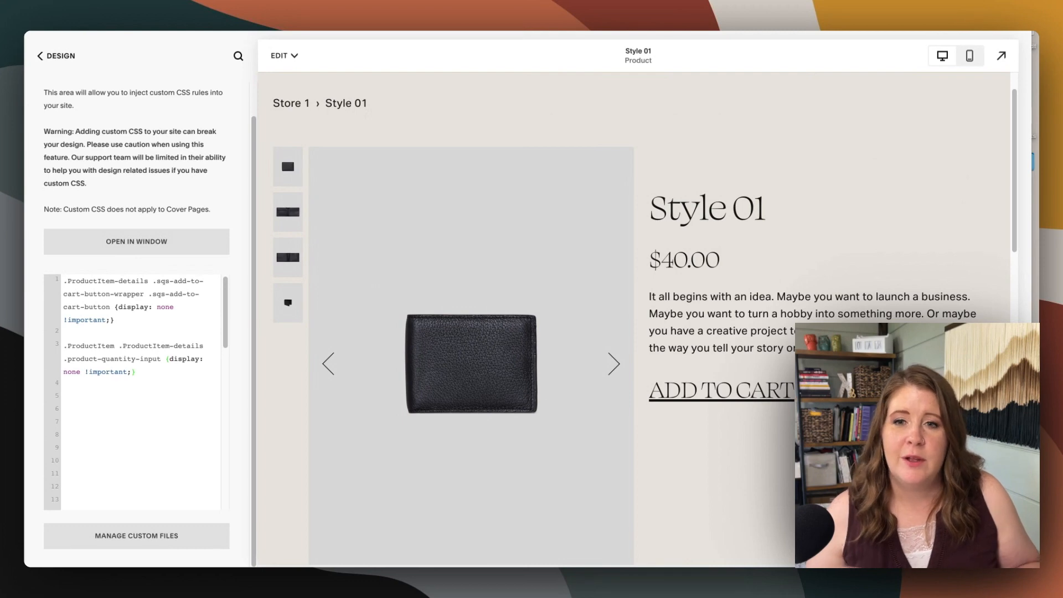
Save the custom CSS with the cart button and quantity field rules, and review the Style 01 product page
{"action": "left_click", "coordinate": [89, 391]}
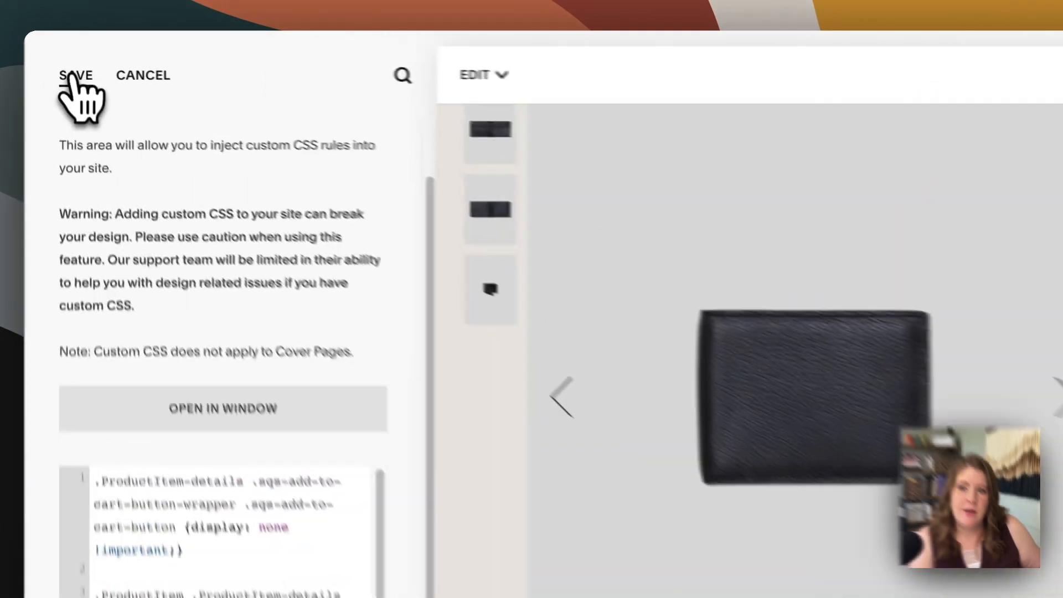
{"action": "left_click", "coordinate": [53, 56]}
{"action": "scroll", "coordinate": [474, 262], "scroll_direction": "up", "scroll_amount": 3}
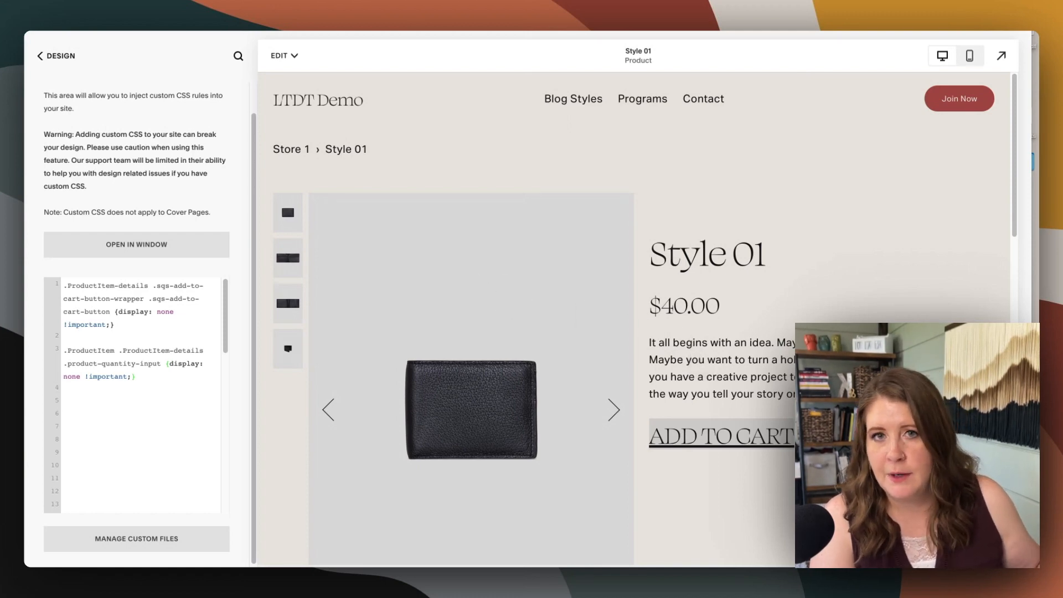
{"action": "scroll", "coordinate": [696, 429], "scroll_direction": "down", "scroll_amount": 3}
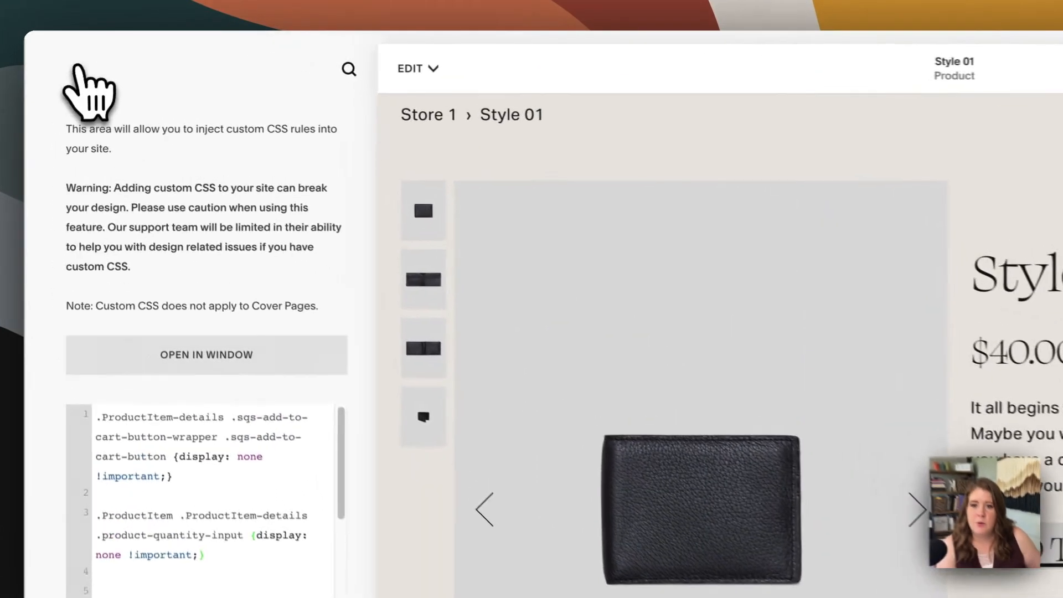
Open the Style 01 product for editing and delete the linked "ADD TO CART" heading from its description
{"action": "left_click", "coordinate": [80, 69]}
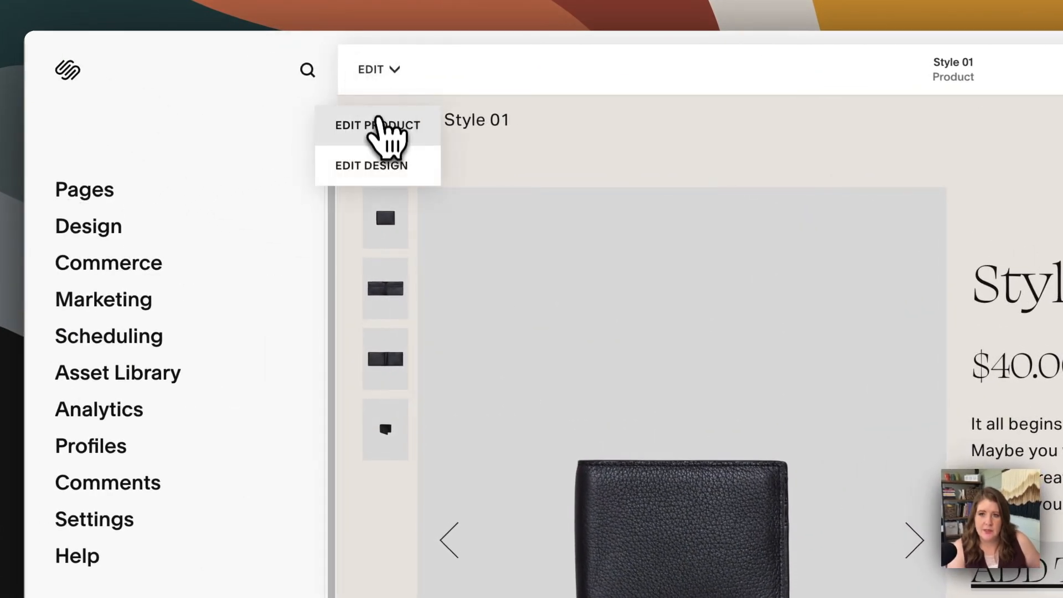
{"action": "left_click", "coordinate": [388, 124]}
{"action": "left_click", "coordinate": [609, 381]}
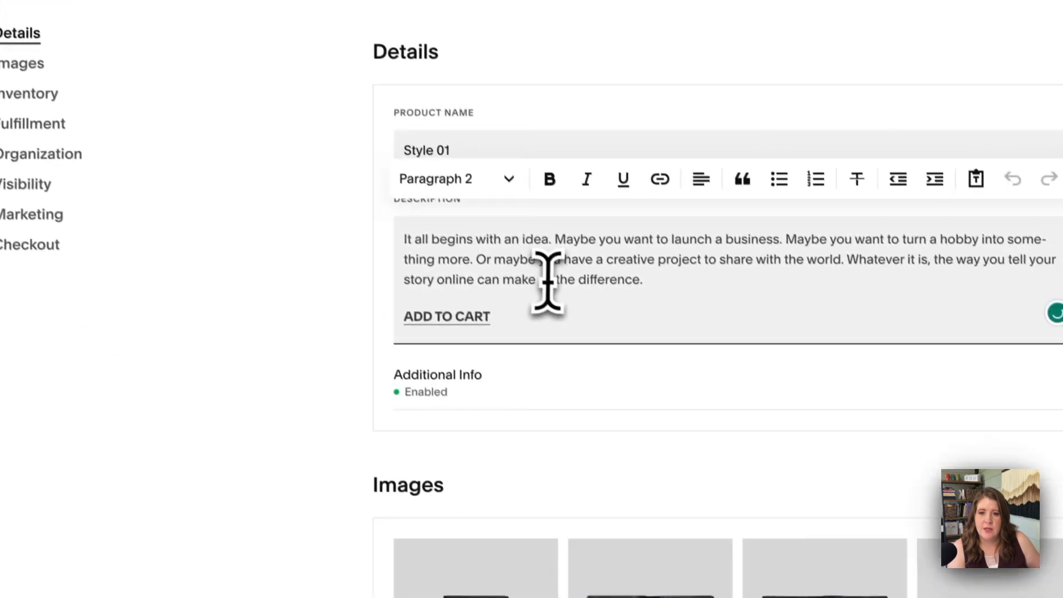
{"action": "left_click", "coordinate": [475, 421]}
{"action": "key", "text": "BackSpace"}
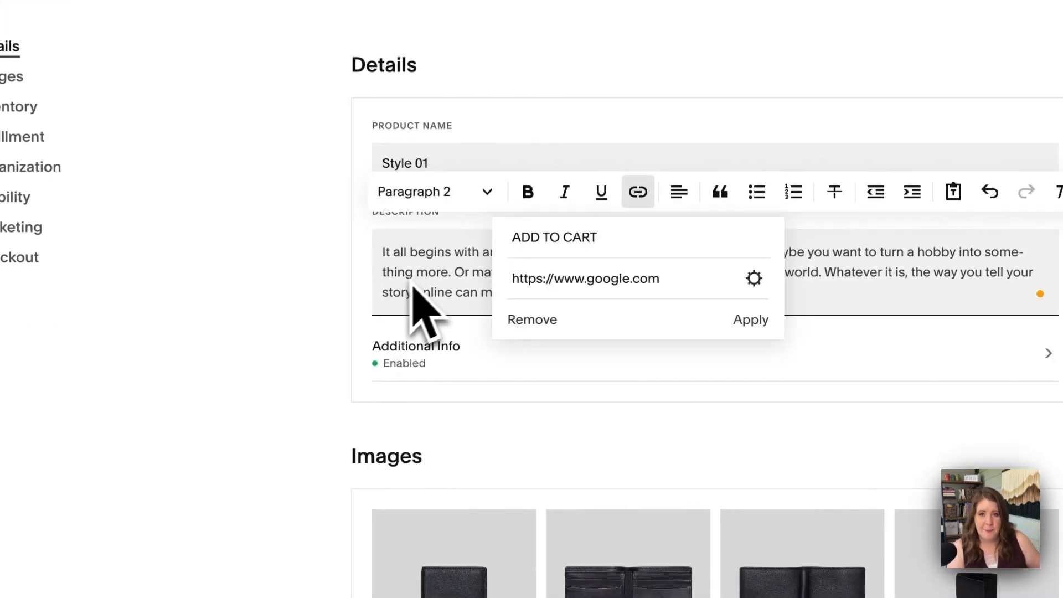
{"action": "left_click", "coordinate": [345, 329]}
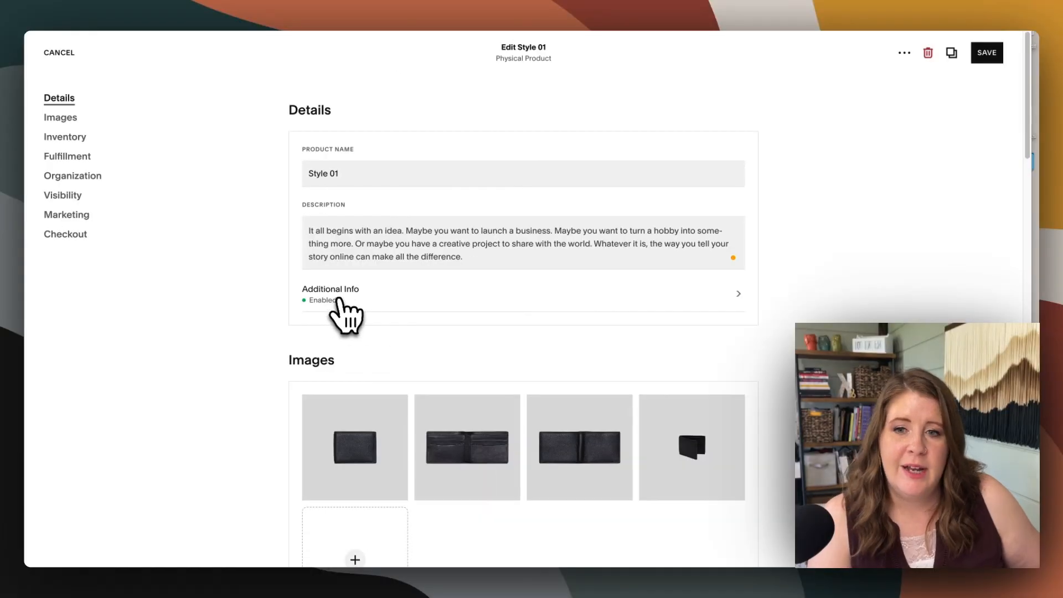
Open the product's Additional Info and add an Embed block above the first spacer
{"action": "left_click", "coordinate": [376, 301]}
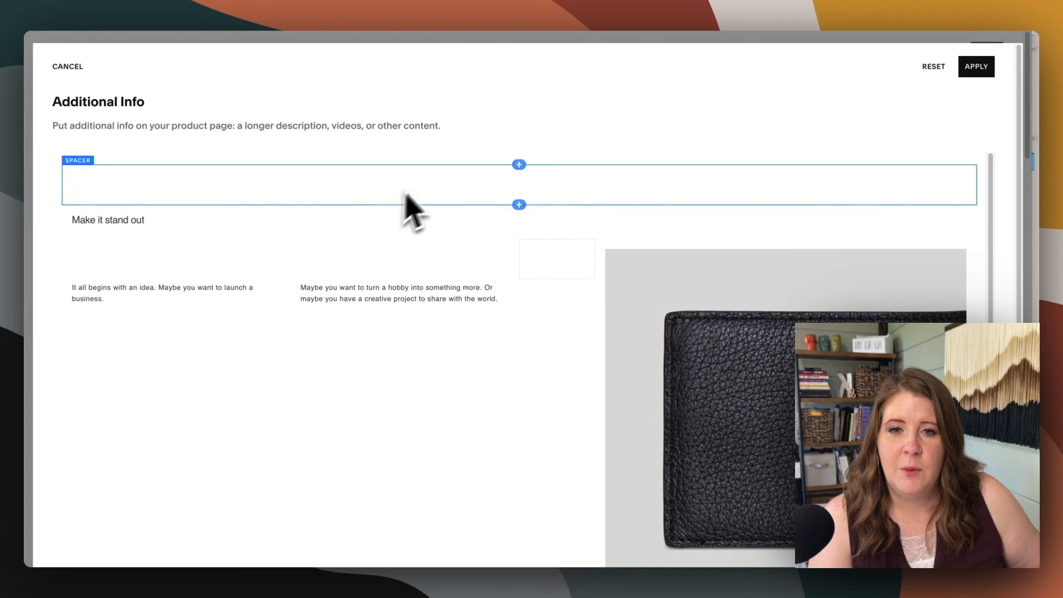
{"action": "left_click", "coordinate": [519, 165]}
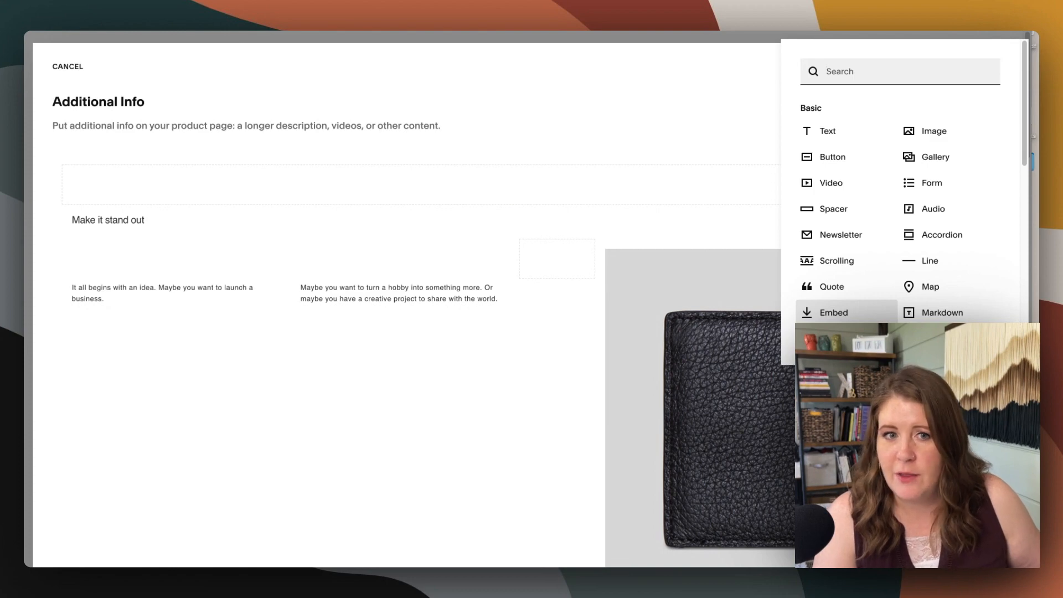
{"action": "left_click", "coordinate": [832, 313]}
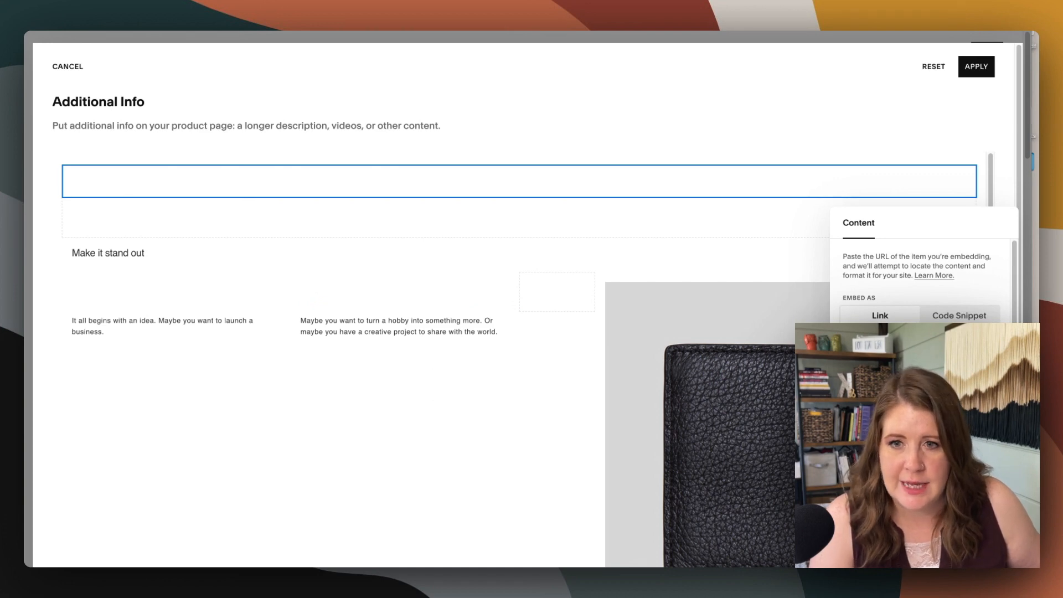
{"action": "left_click", "coordinate": [421, 335]}
{"action": "left_click", "coordinate": [315, 224]}
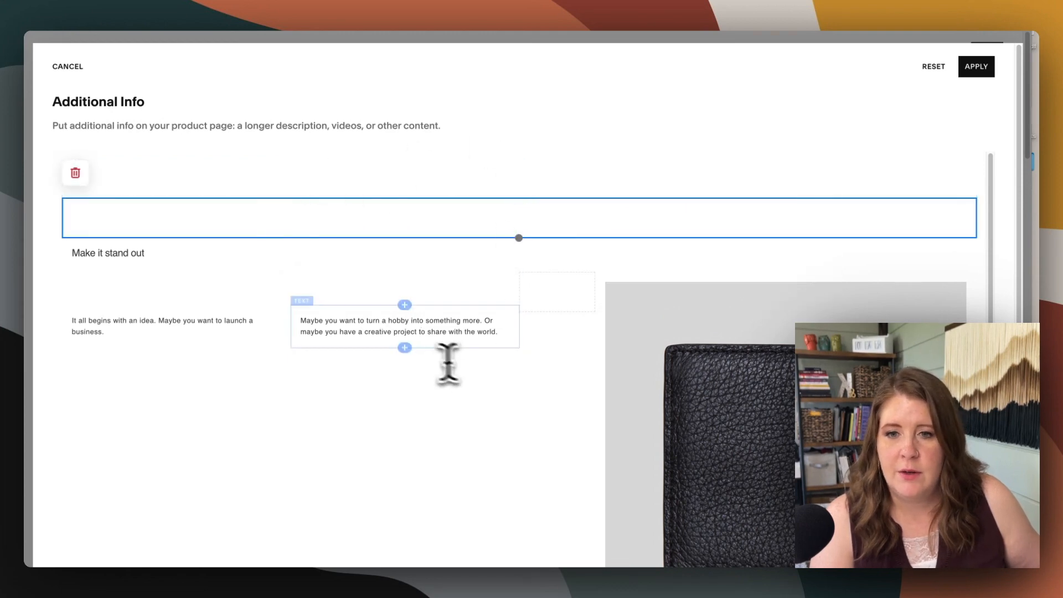
{"action": "left_click", "coordinate": [369, 331]}
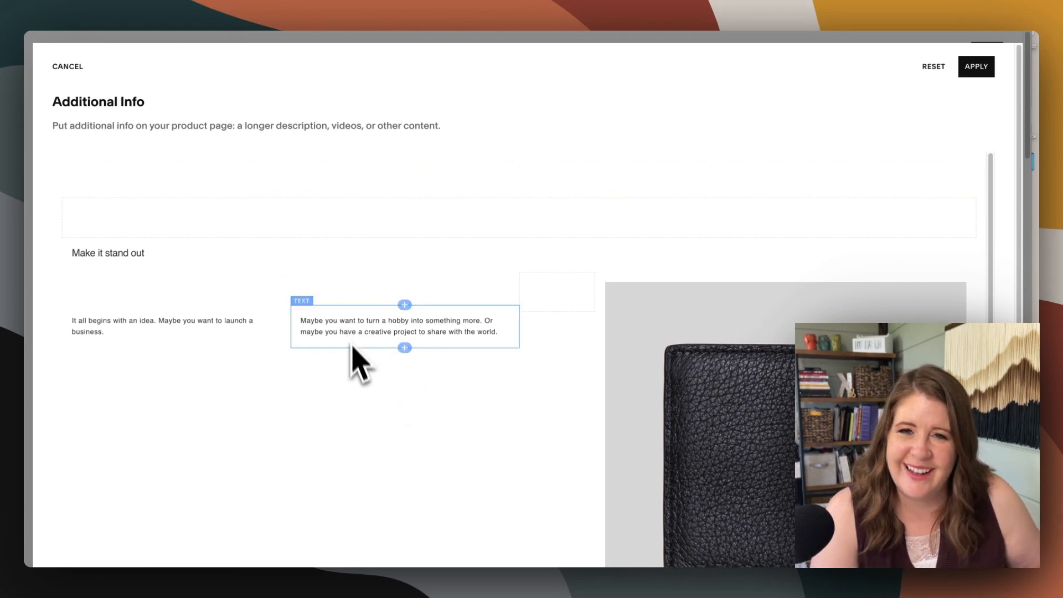
Set the new Embed block to Code Snippet and paste the ThriveCart checkout embed code as its embed data
{"action": "left_click", "coordinate": [291, 174]}
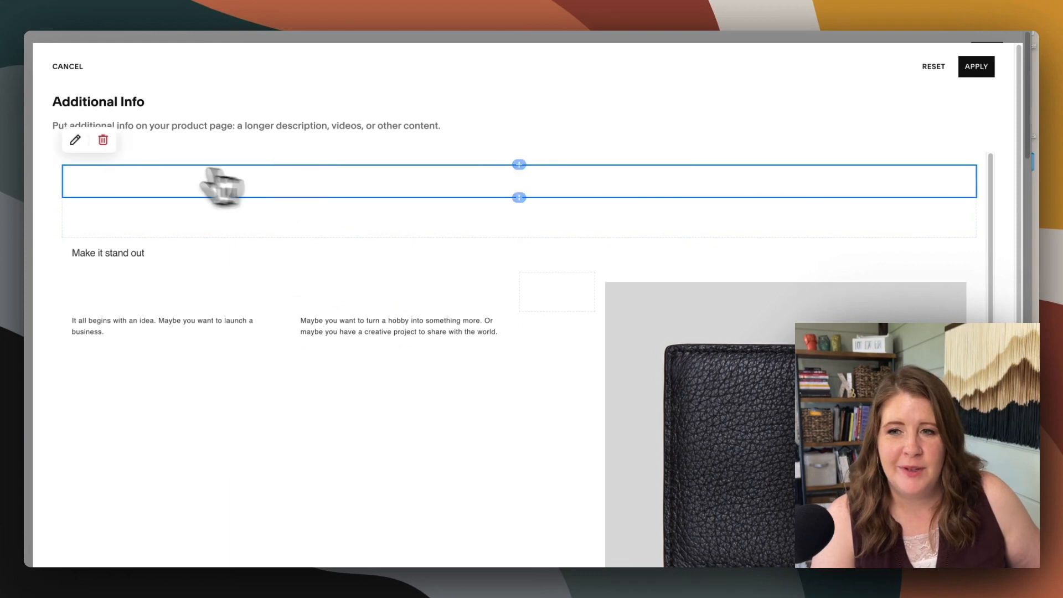
{"action": "left_click", "coordinate": [74, 139]}
{"action": "left_click_drag", "start_coordinate": [898, 222], "coordinate": [543, 117]}
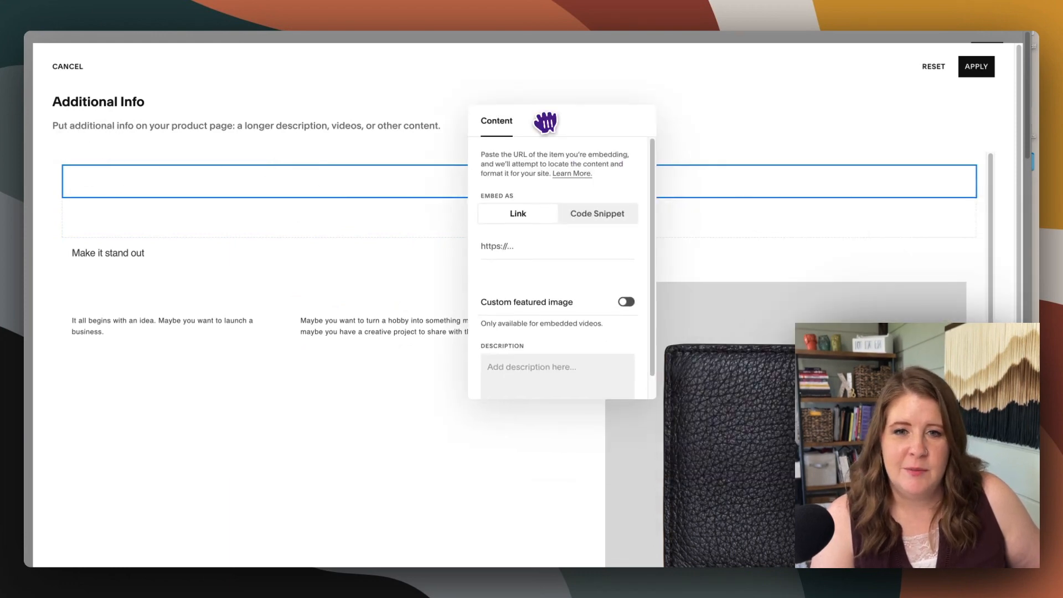
{"action": "left_click", "coordinate": [593, 215]}
{"action": "left_click", "coordinate": [578, 250]}
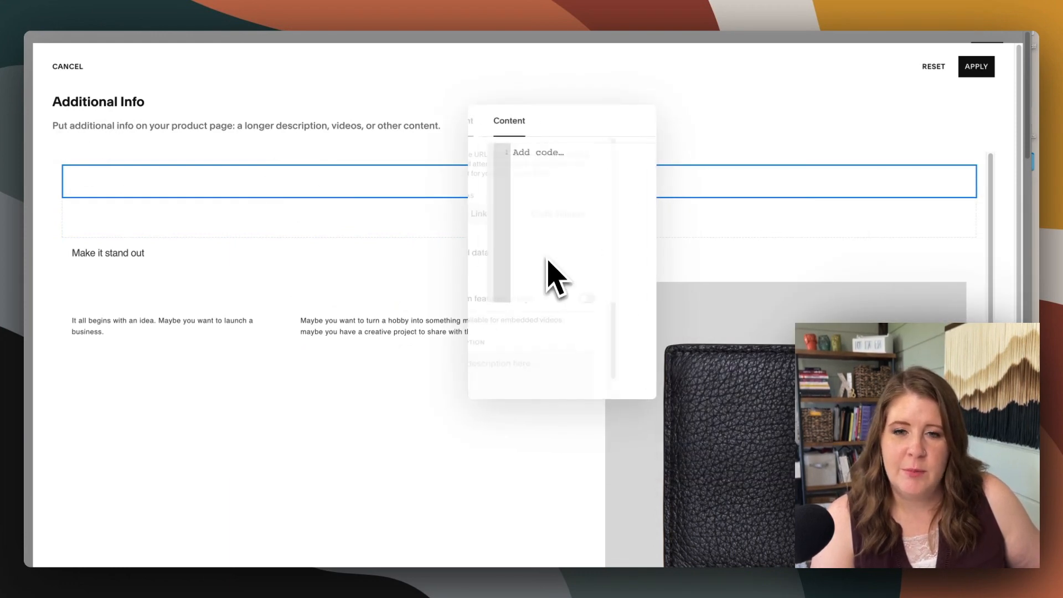
{"action": "key", "text": "super+v"}
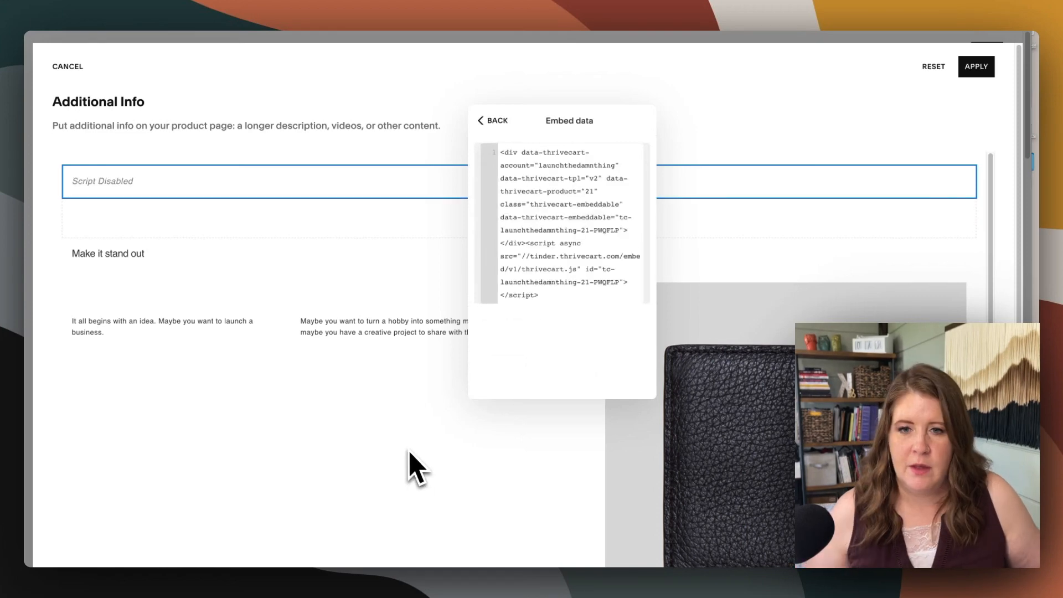
{"action": "left_click", "coordinate": [324, 331]}
{"action": "left_click", "coordinate": [323, 399]}
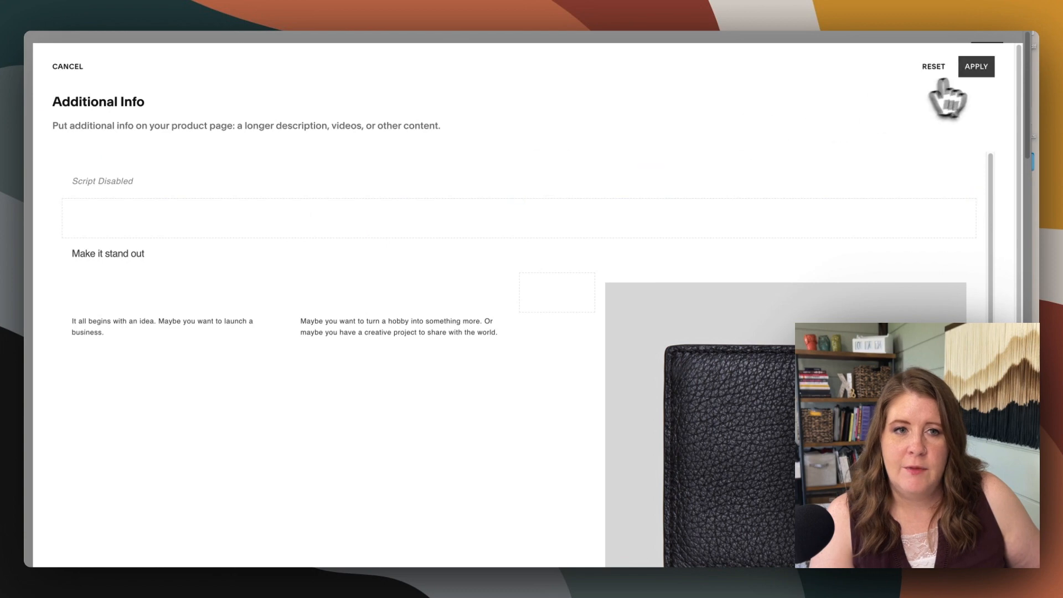
Apply the additional info, save the Style 01 product, and review the embedded checkout on its page
{"action": "left_click", "coordinate": [975, 66]}
{"action": "left_click", "coordinate": [985, 54]}
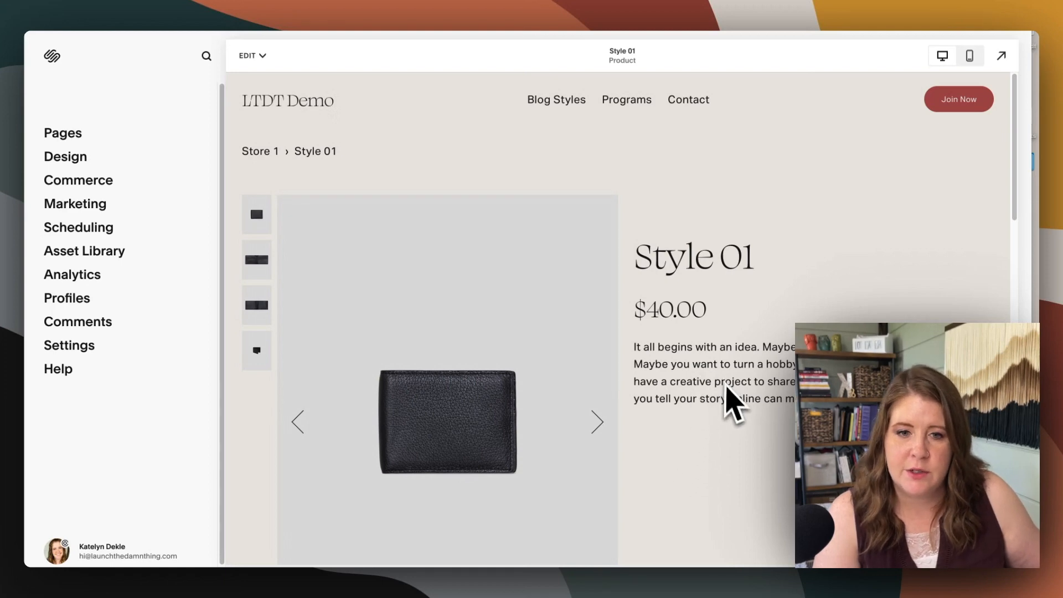
{"action": "scroll", "coordinate": [725, 396], "scroll_direction": "down", "scroll_amount": 7}
{"action": "scroll", "coordinate": [725, 396], "scroll_direction": "down", "scroll_amount": 3}
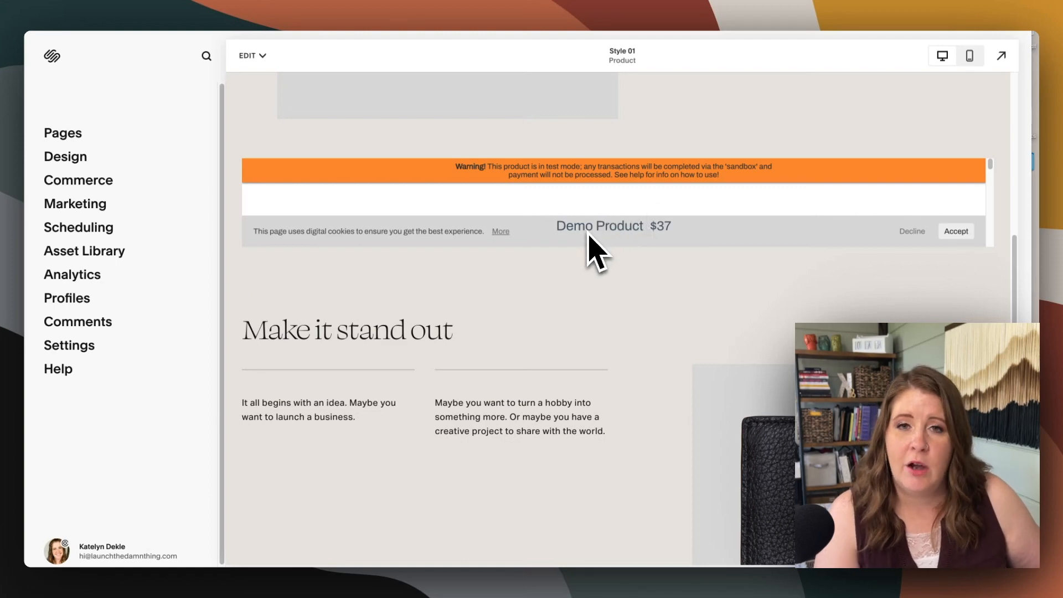
{"action": "scroll", "coordinate": [600, 284], "scroll_direction": "down", "scroll_amount": 3}
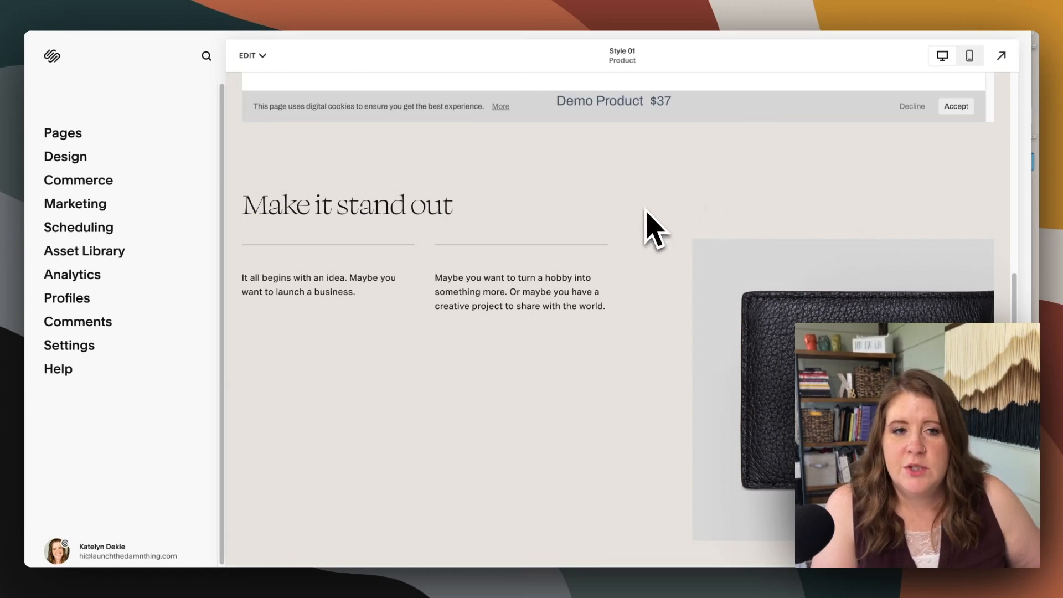
{"action": "scroll", "coordinate": [656, 230], "scroll_direction": "up", "scroll_amount": 2}
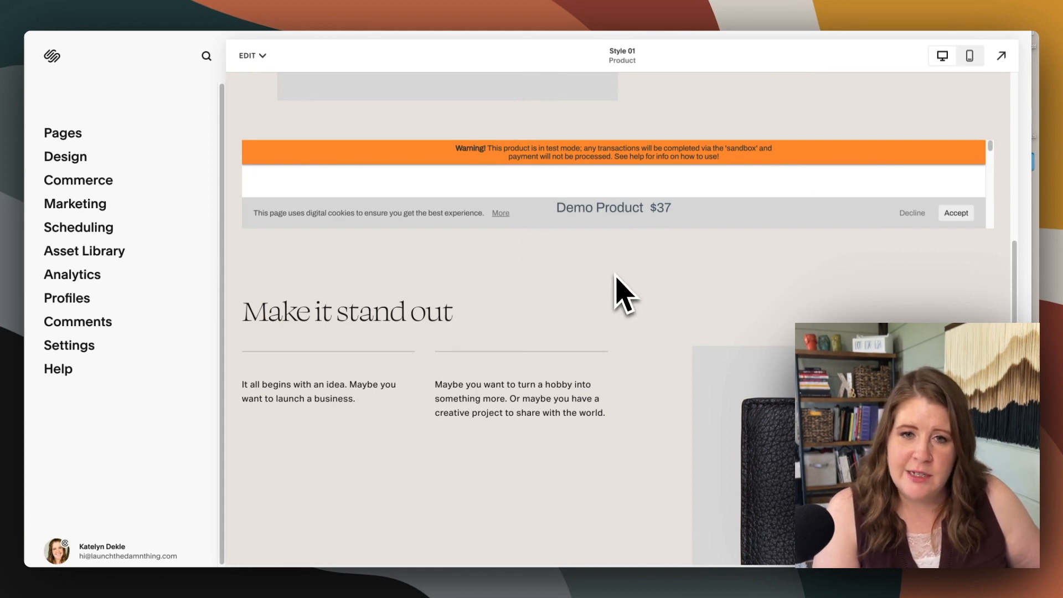
Switch to ThriveCart, exit the cart editor without saving, check the Demo Product's status options, and return to the Squarespace page
{"action": "left_click", "coordinate": [148, 2]}
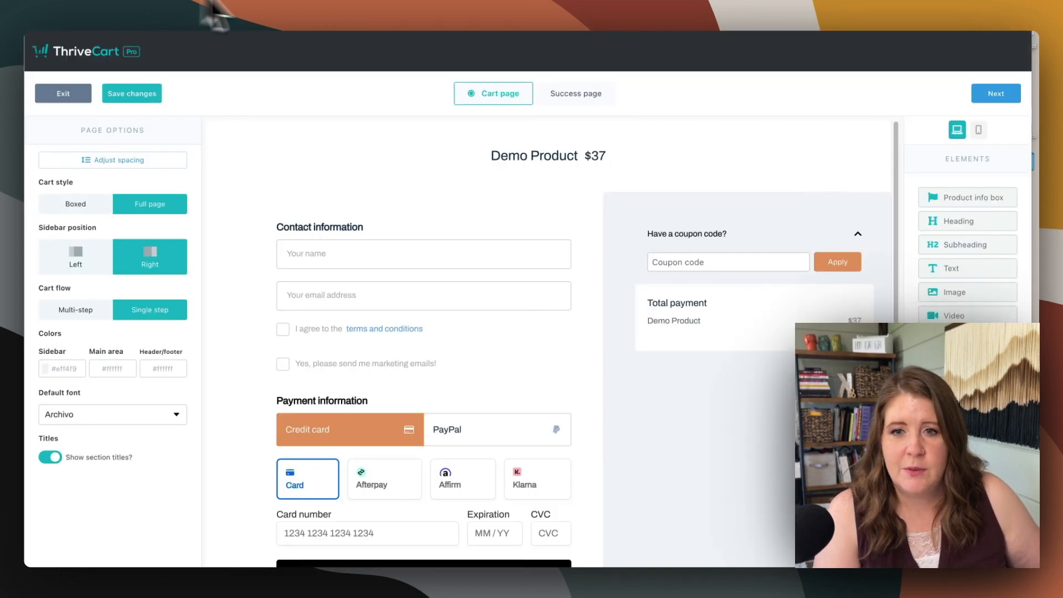
{"action": "left_click", "coordinate": [66, 94]}
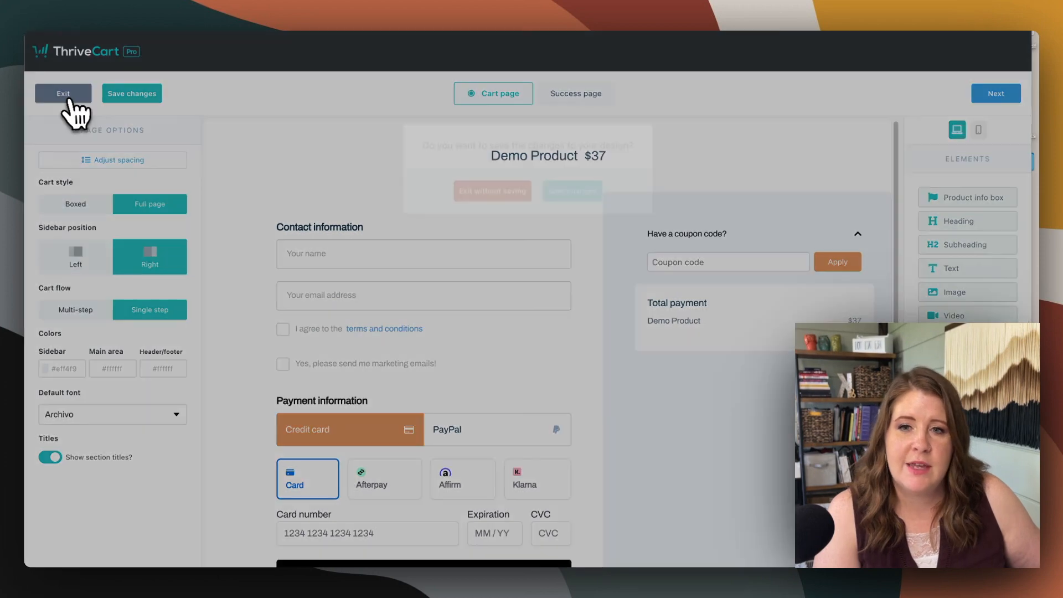
{"action": "left_click", "coordinate": [476, 190]}
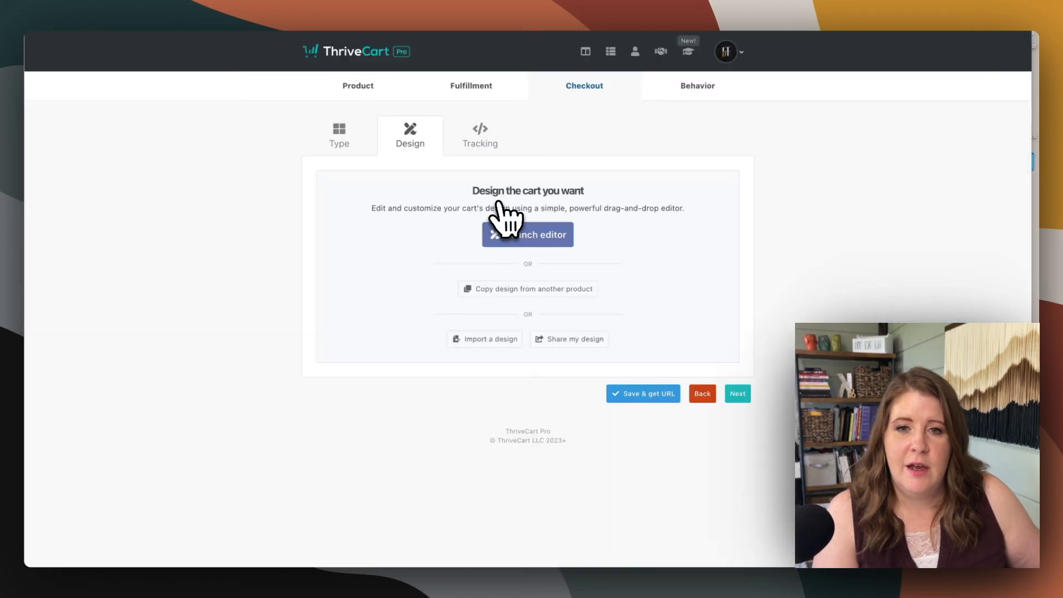
{"action": "left_click", "coordinate": [360, 88]}
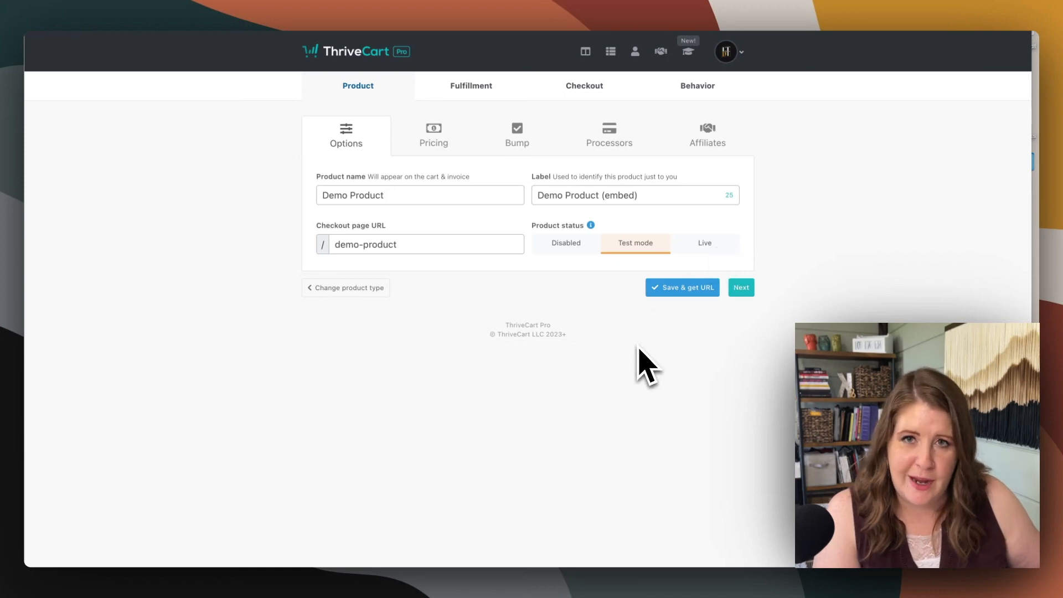
{"action": "left_click", "coordinate": [254, 2]}
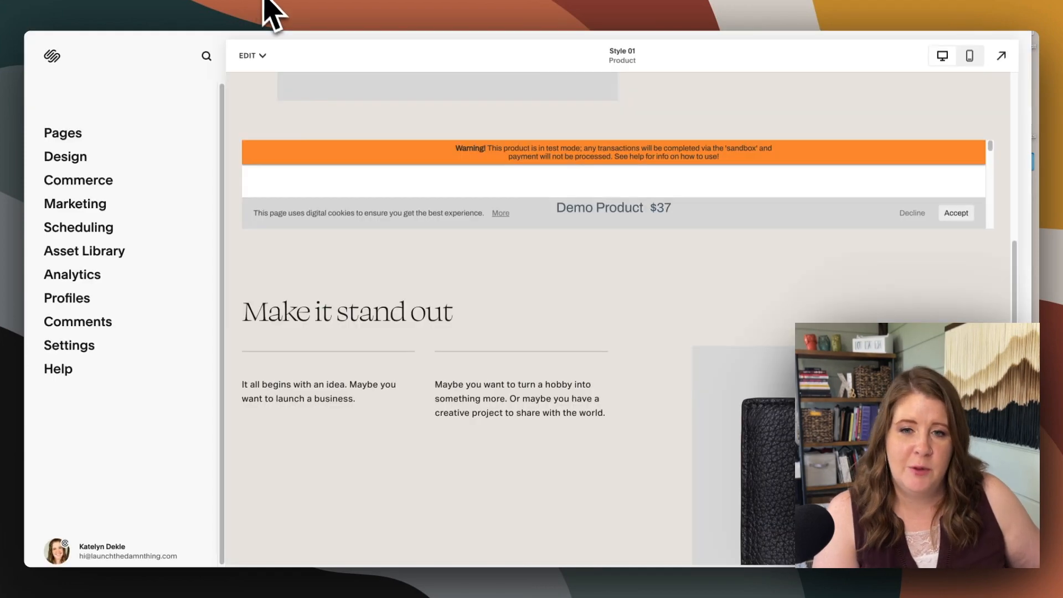